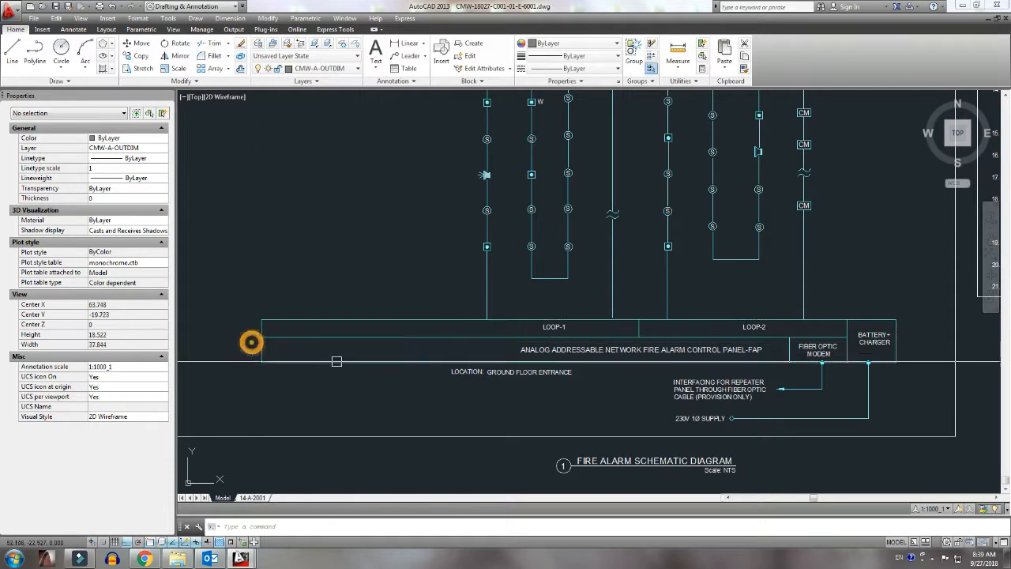
Step: Copy the LOOP-1 label and its divider line into the empty left part of the fire alarm panel's loop strip
scroll(586, 356, up, 2)
click(483, 287)
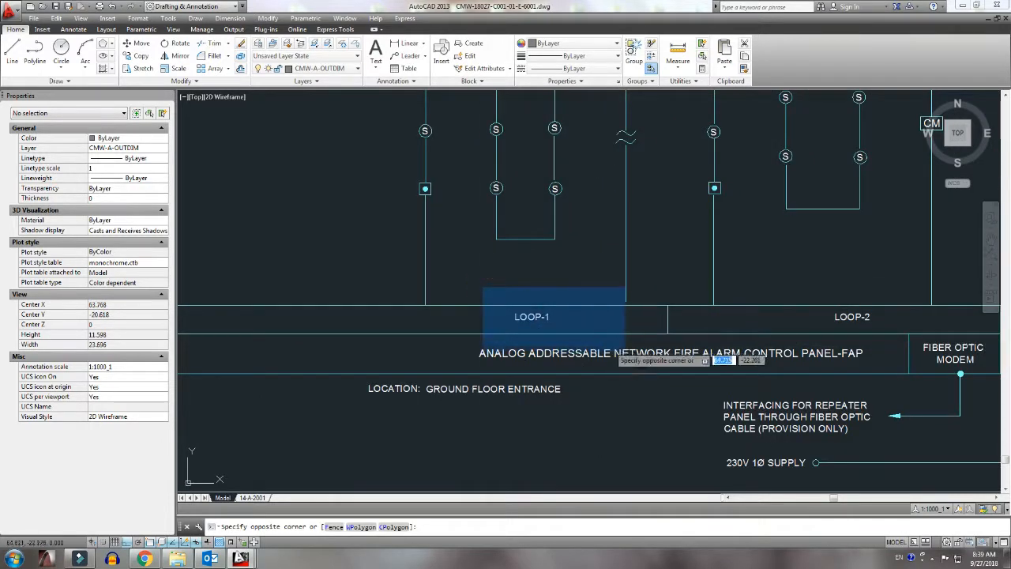
click(689, 353)
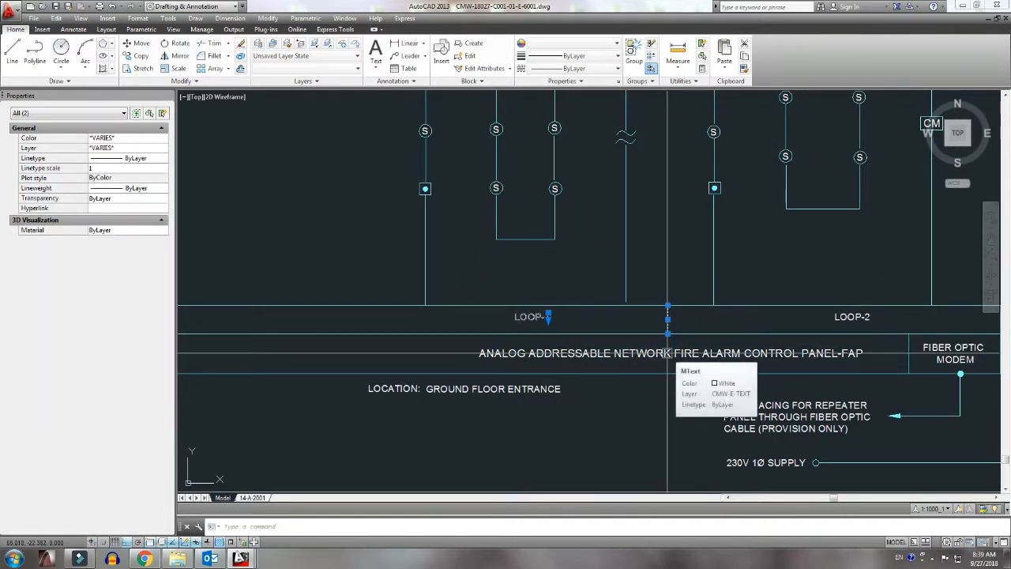
text(co)
key(Return)
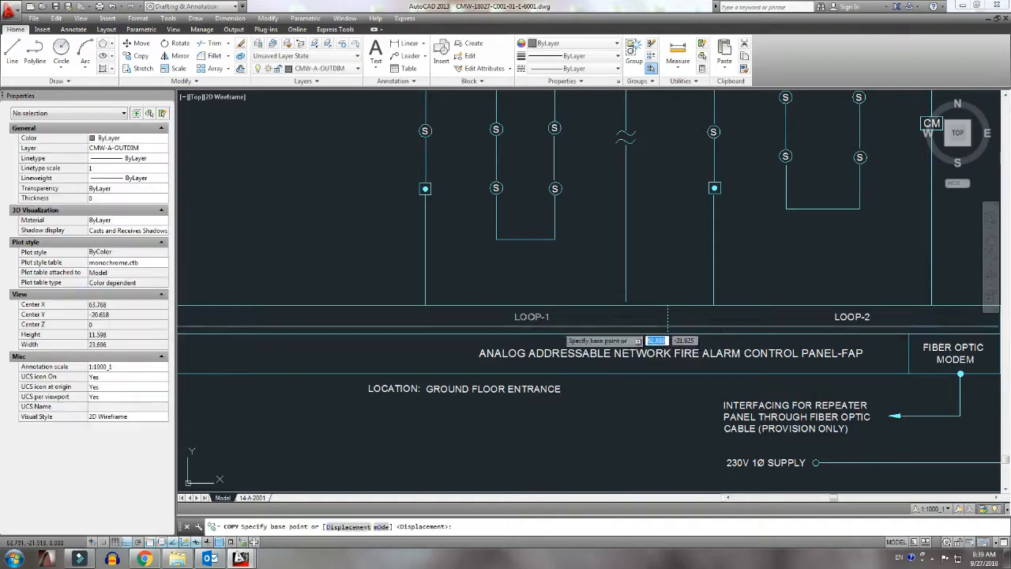
click(440, 305)
scroll(448, 308, down, 4)
click(291, 309)
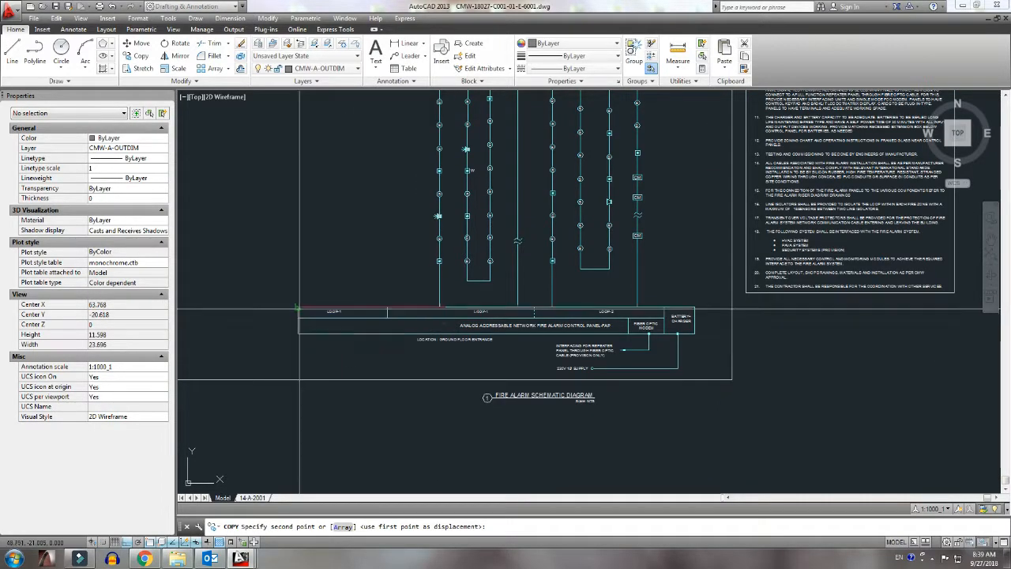
key(Escape)
Step: Stretch the left end of the control panel box, with the LOOP-1 cell and its divider, slightly to the right
scroll(413, 327, up, 4)
scroll(555, 330, down, 4)
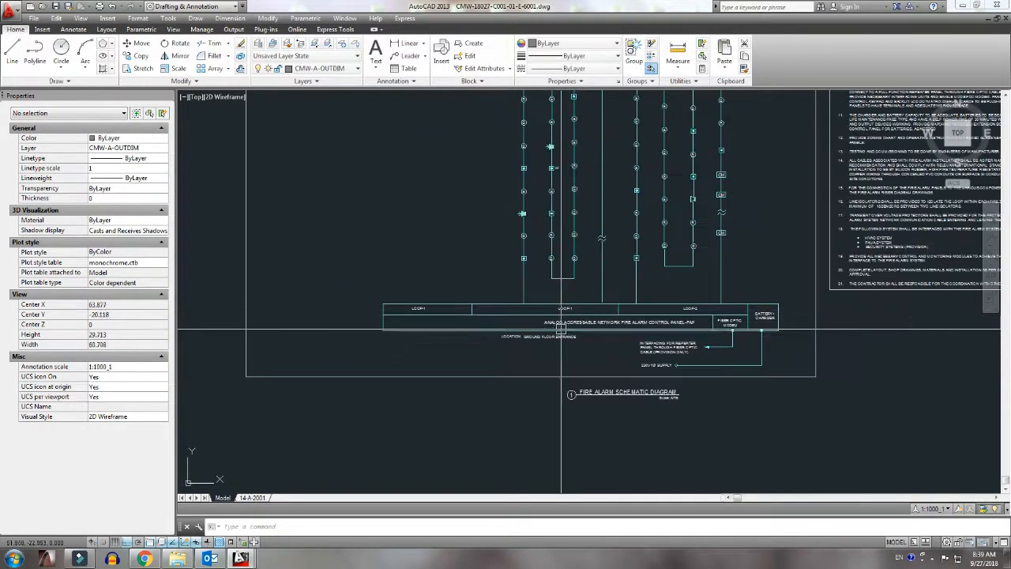
text(s)
key(Return)
click(481, 350)
click(319, 265)
key(Return)
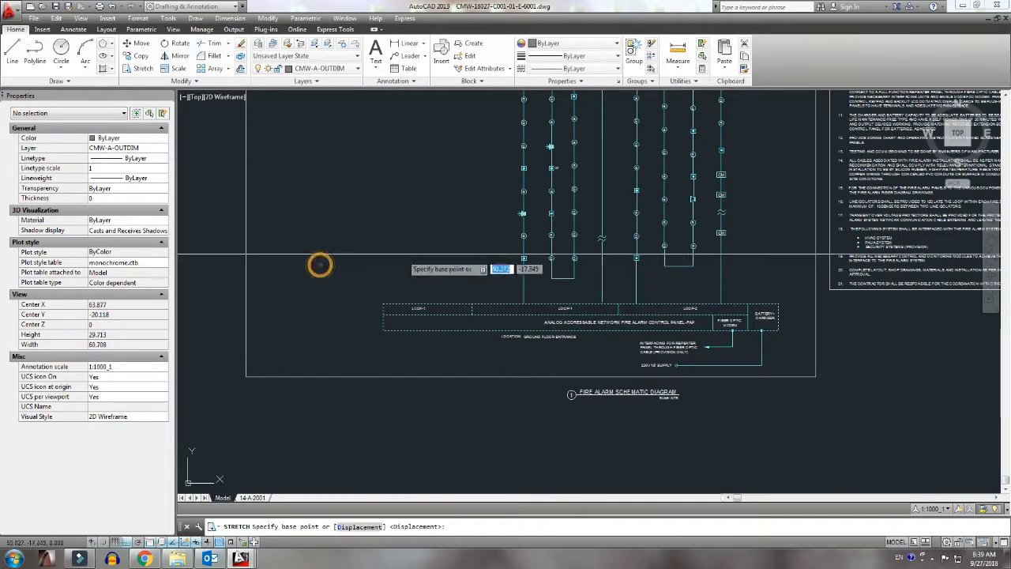
click(408, 253)
click(415, 253)
Step: Change the label in the panel's middle loop cell to LOOP-2
scroll(527, 279, up, 4)
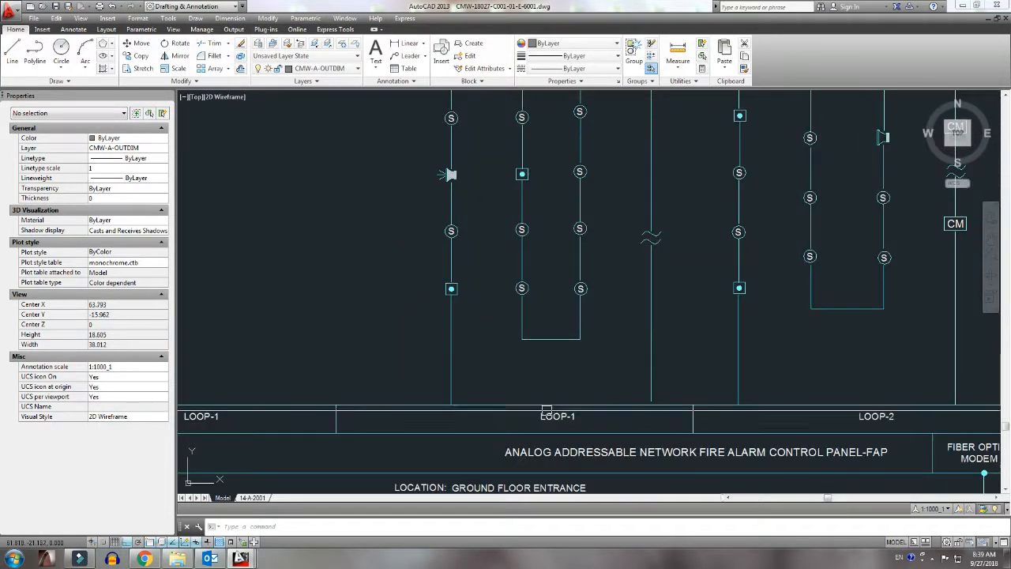
double_click(592, 417)
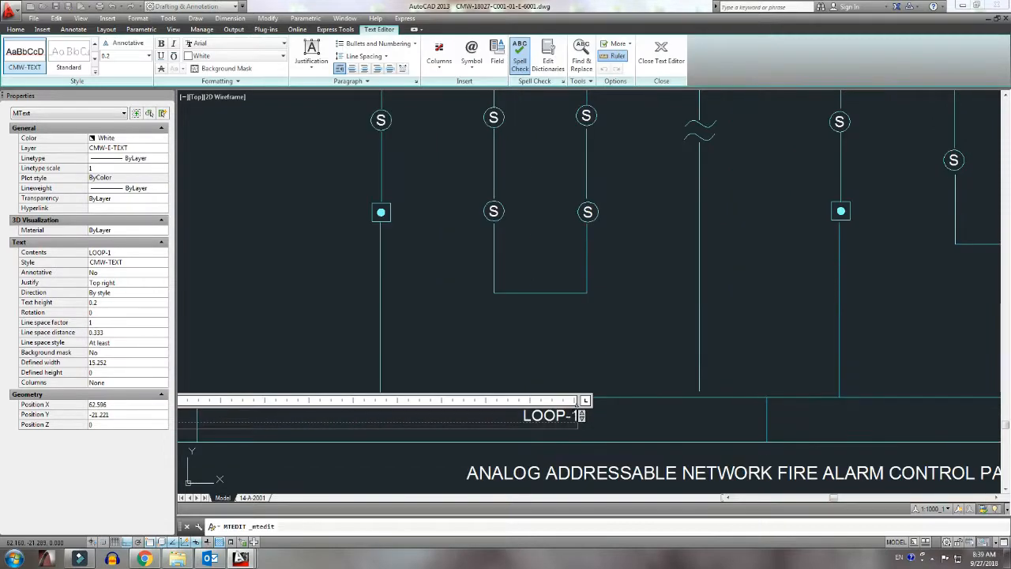
text(2)
click(686, 427)
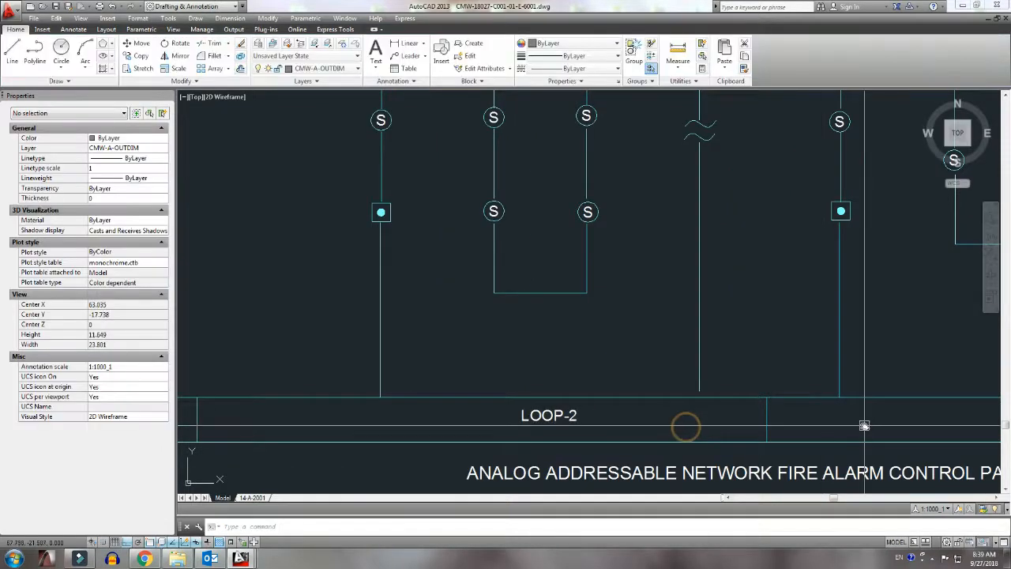
Step: Change the label in the panel's rightmost loop cell to LOOP-3
middle_drag(864, 424, 358, 403)
double_click(576, 394)
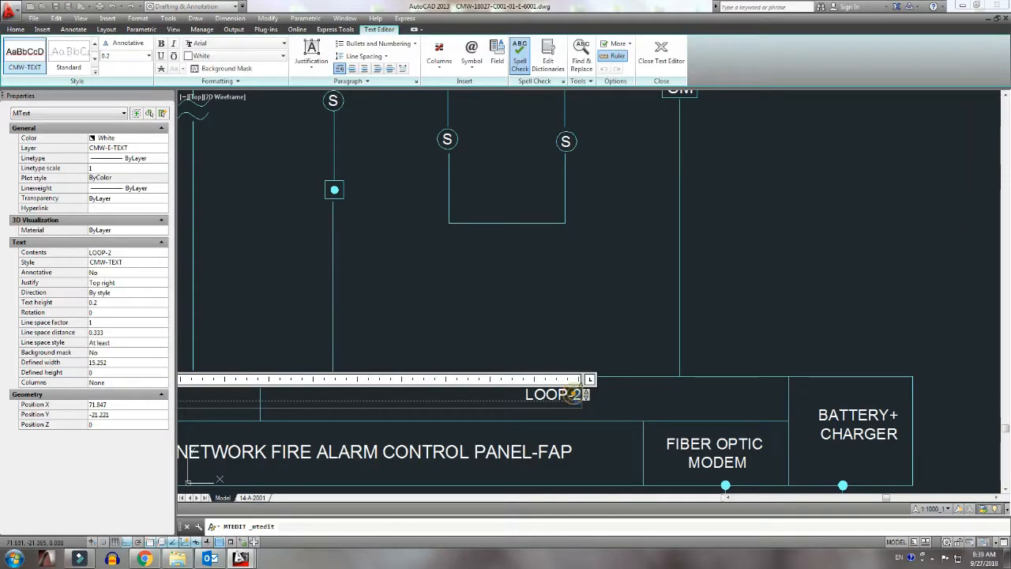
text(3)
click(617, 401)
Step: Move the GROUND FLOOR ENTRANCE text to the left, beneath the left end of the control panel box
scroll(617, 401, down, 5)
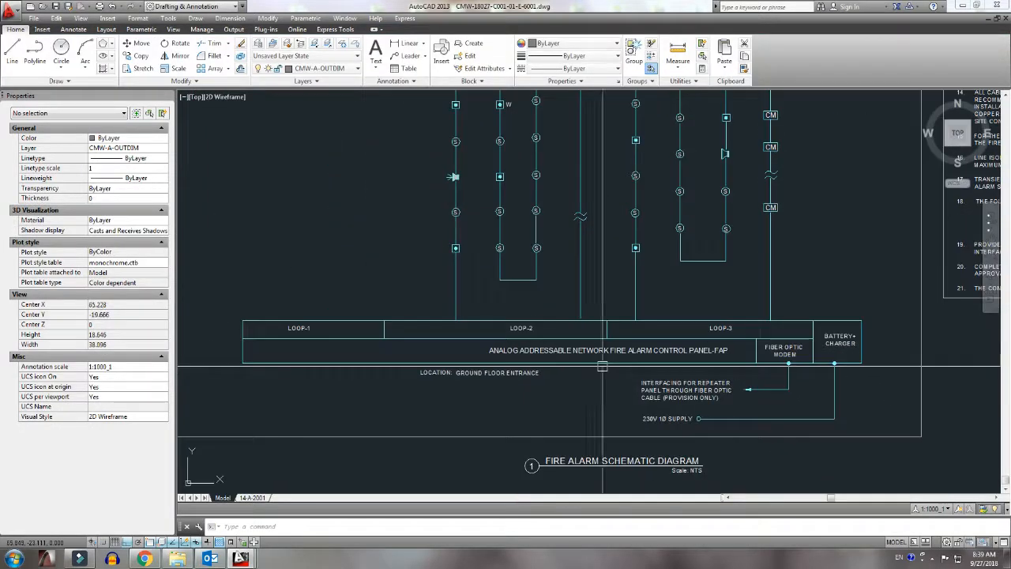
middle_drag(487, 398, 496, 398)
click(502, 363)
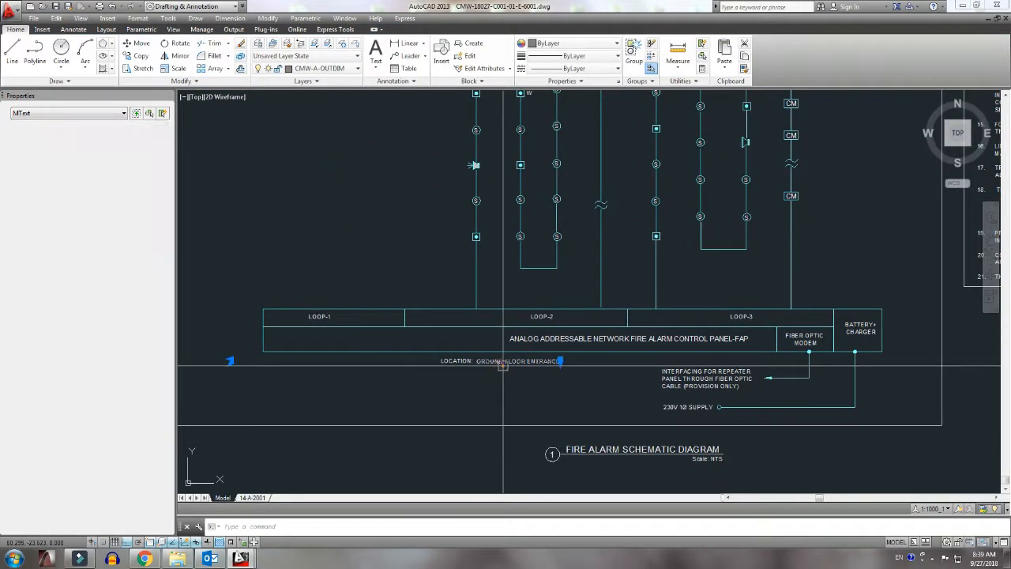
text(m)
key(space)
click(502, 376)
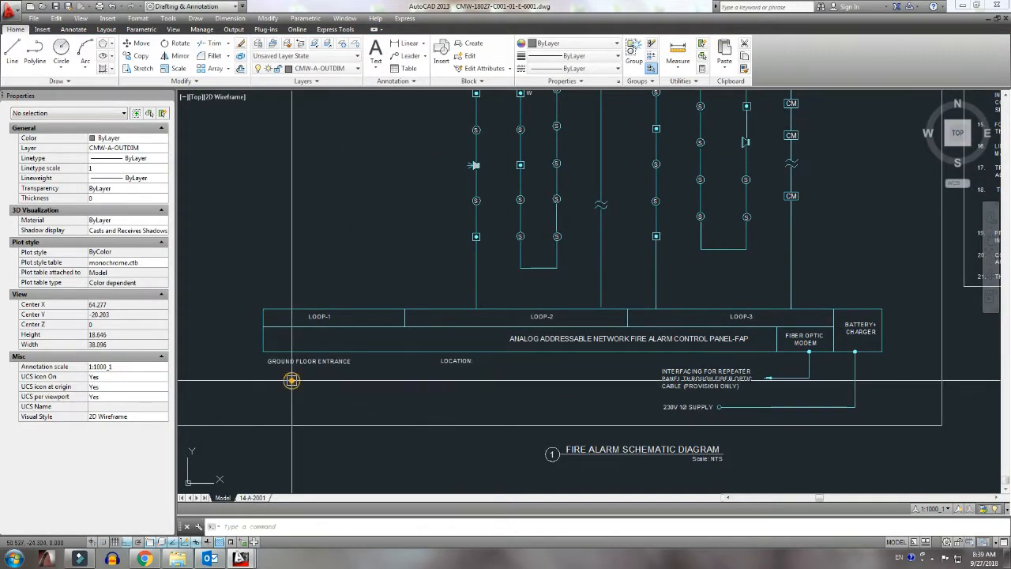
scroll(291, 380, down, 5)
scroll(534, 382, up, 5)
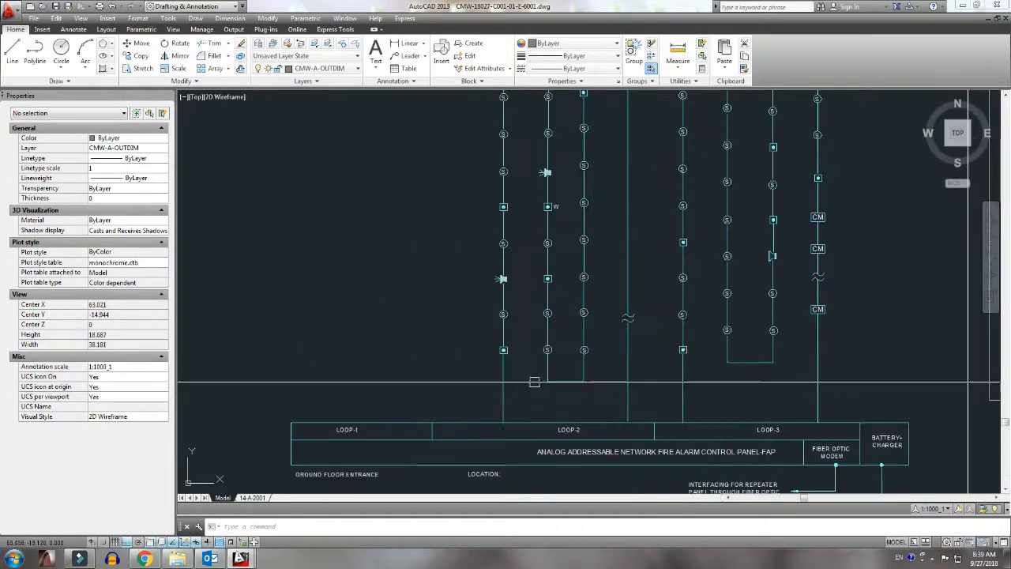
scroll(519, 381, down, 4)
scroll(553, 385, up, 2)
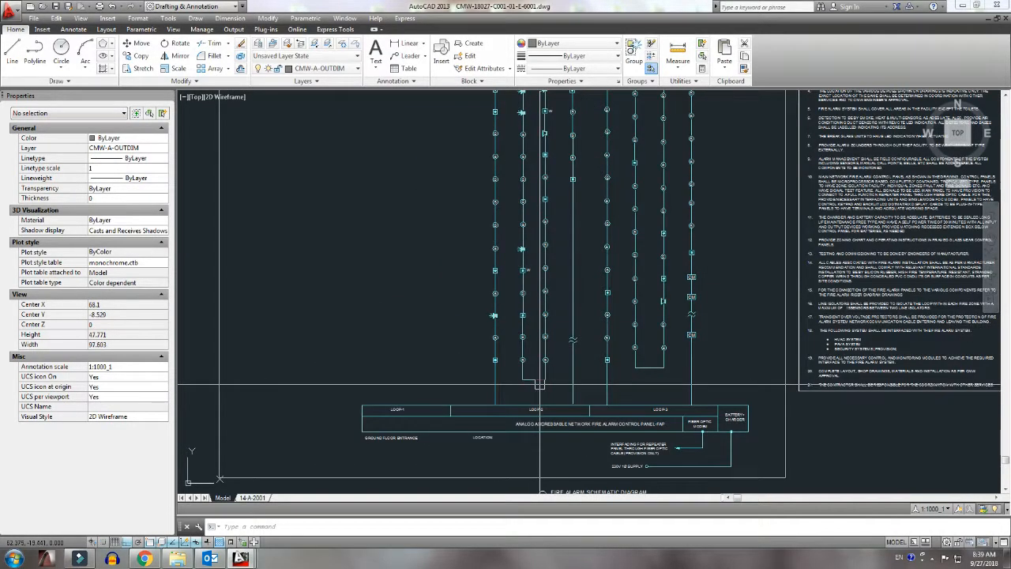
click(582, 387)
scroll(556, 378, down, 2)
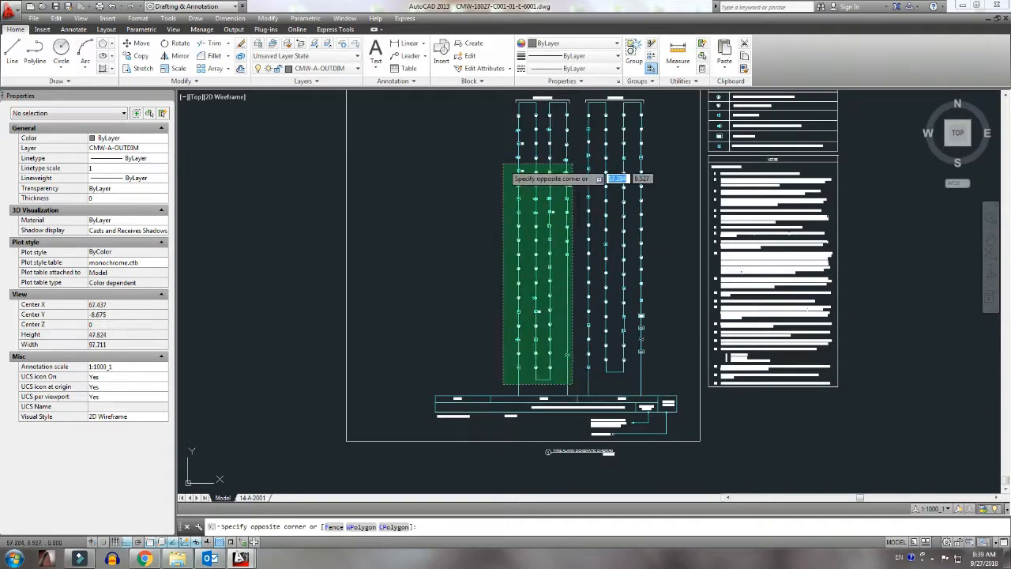
middle_drag(508, 173, 517, 246)
click(517, 173)
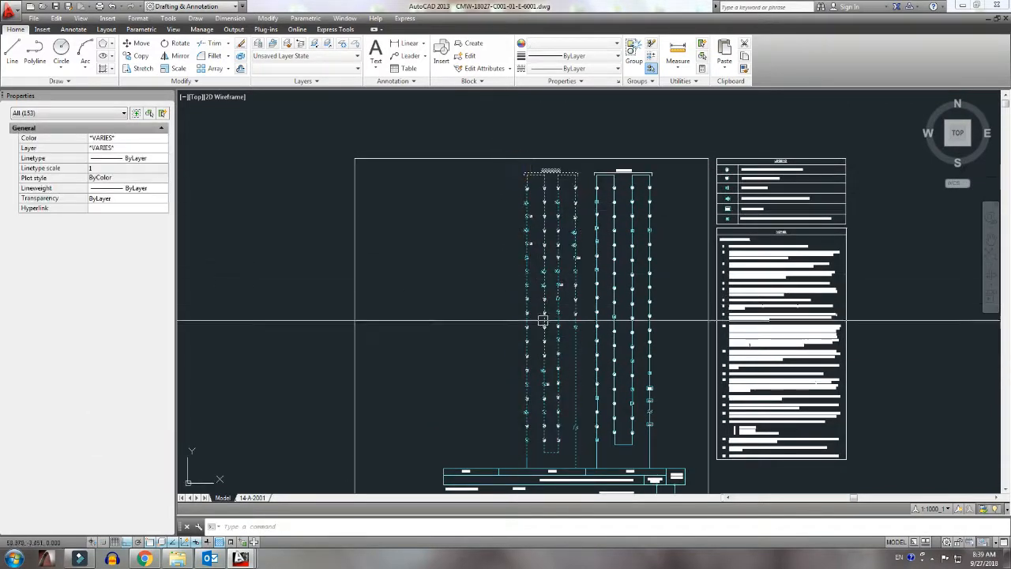
text(co)
key(Return)
middle_drag(559, 375, 594, 266)
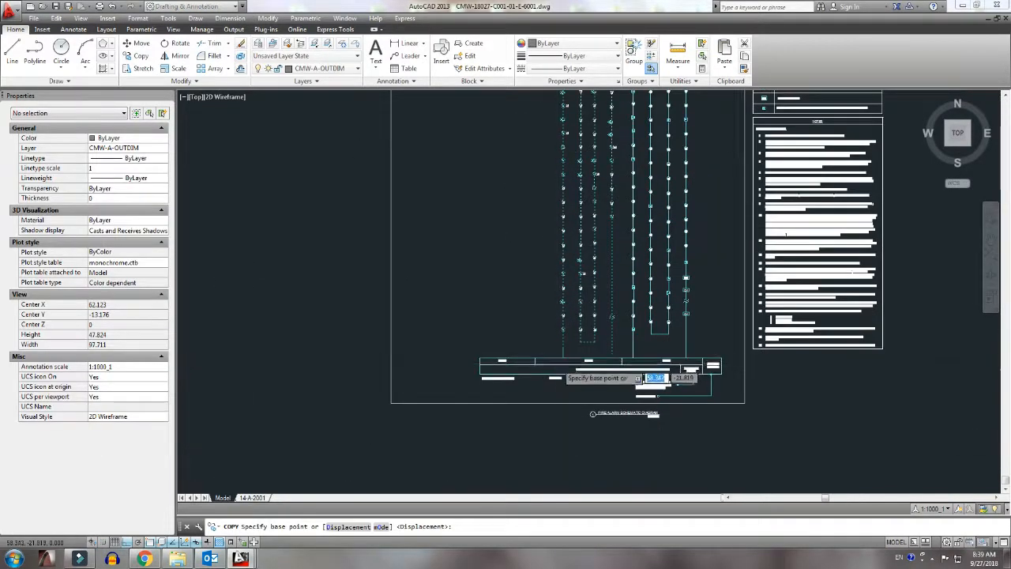
scroll(557, 361, up, 4)
key(Escape)
Step: Copy the whole left group of device risers with its title and bracket about 8.4 units left, above the LOOP-1 cell
click(708, 334)
scroll(656, 322, down, 6)
middle_drag(613, 200, 614, 254)
scroll(633, 211, up, 2)
scroll(635, 224, up, 4)
click(609, 118)
scroll(613, 132, down, 4)
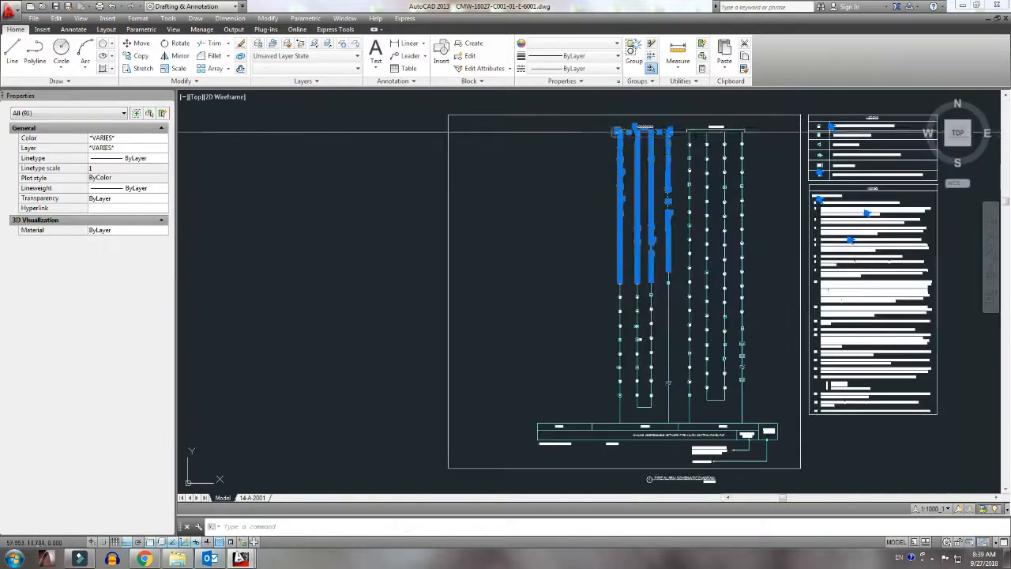
scroll(647, 364, up, 3)
click(677, 413)
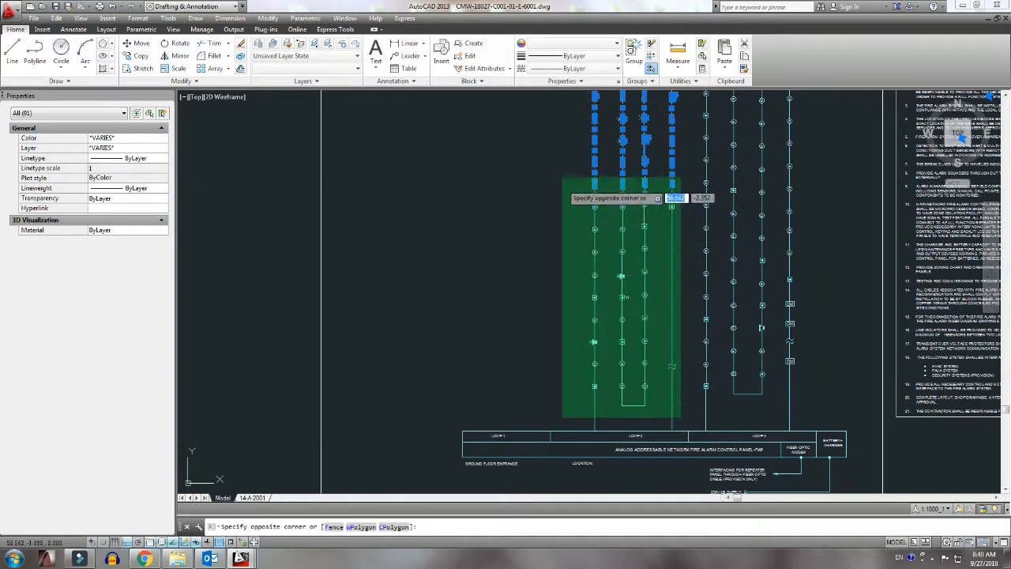
click(562, 170)
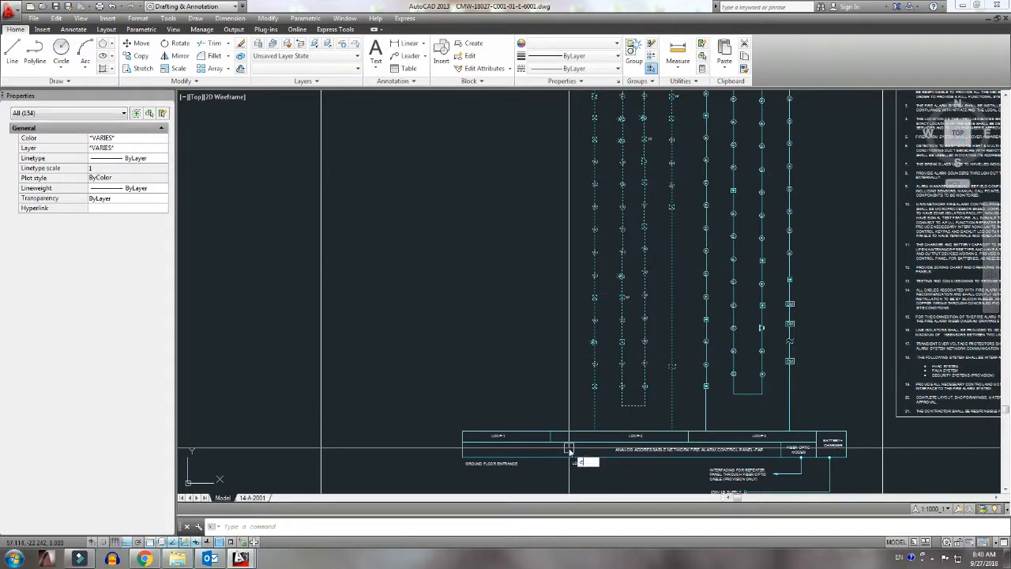
key(Return)
click(560, 344)
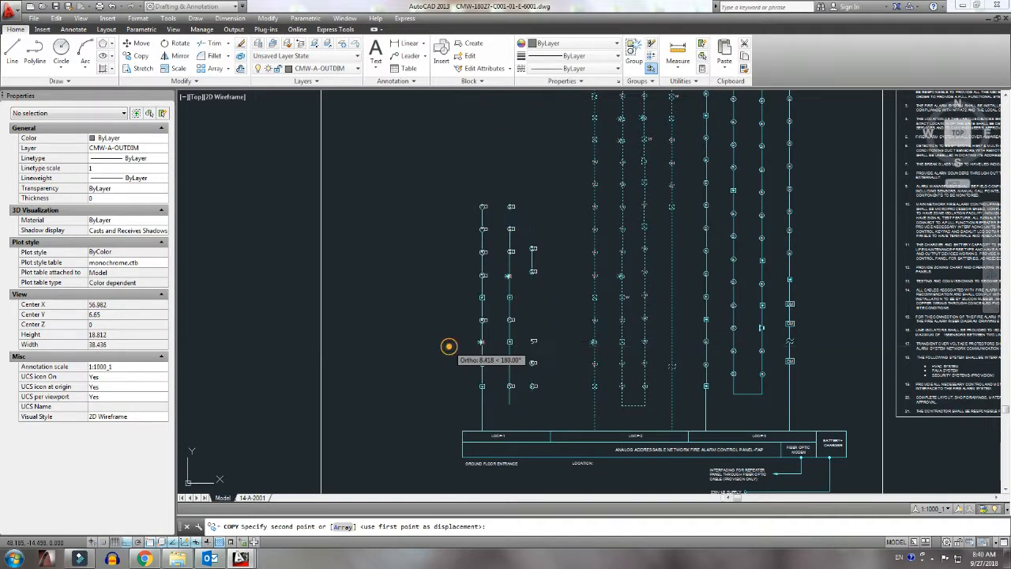
click(450, 345)
key(Return)
Step: Move the divider between the LOOP-1 and LOOP-2 cells right, past the last riser of the copied group
scroll(575, 454, up, 4)
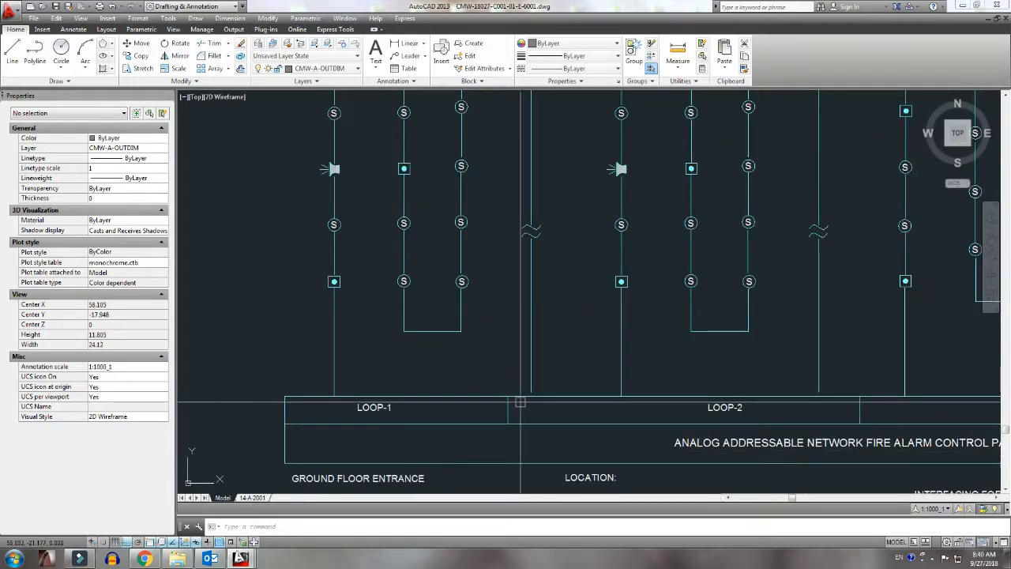
click(504, 406)
text(m)
key(Return)
click(533, 410)
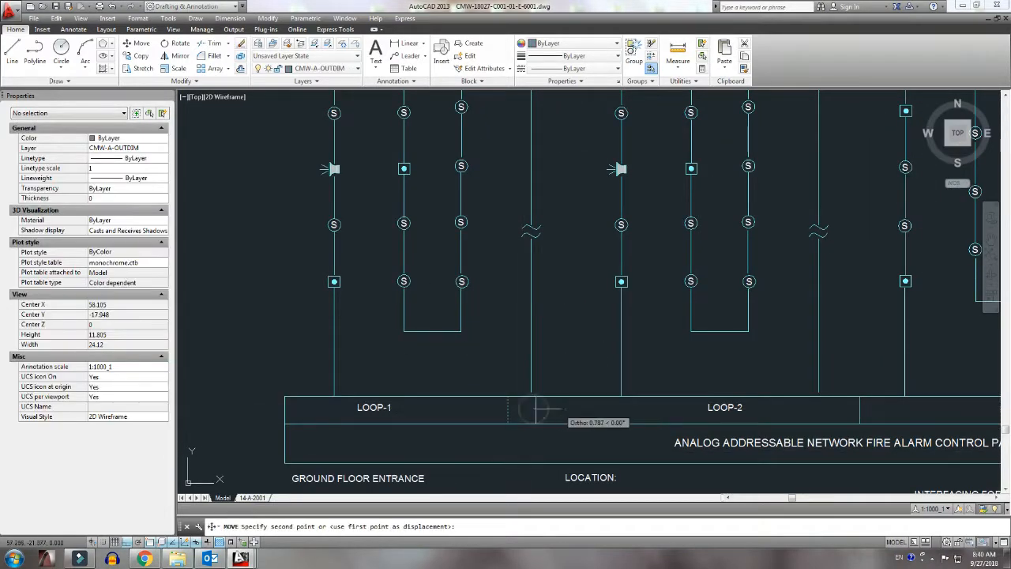
click(569, 409)
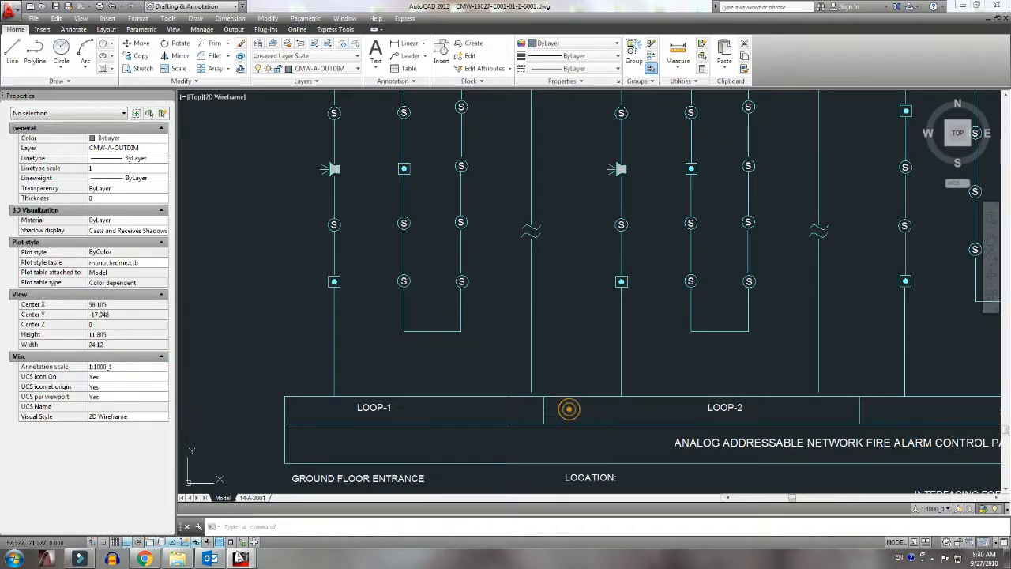
Step: Extend the last riser line of both the LOOP-1 and LOOP-2 groups down to the panel's upper edge
click(500, 379)
click(840, 376)
middle_drag(754, 381, 478, 390)
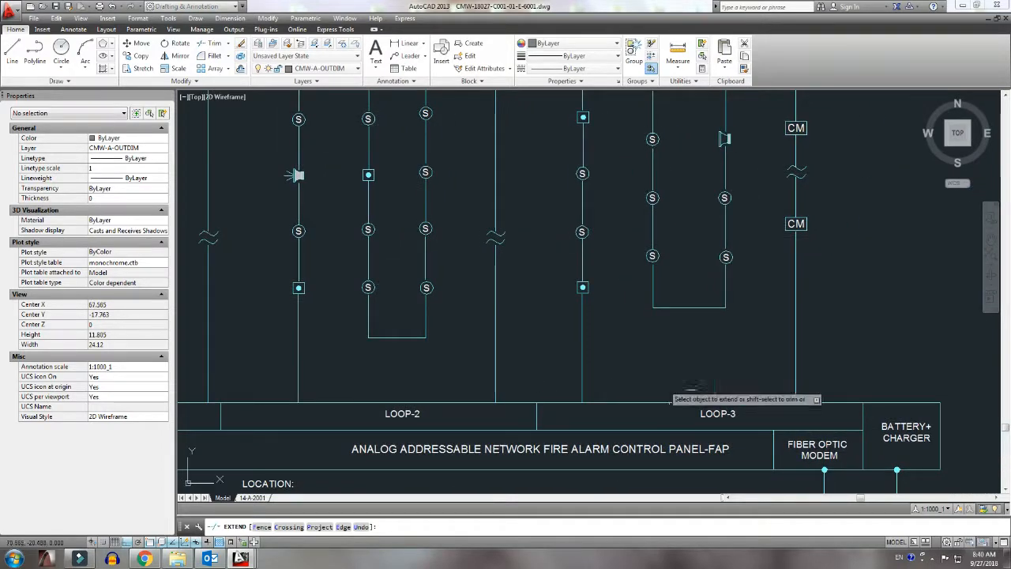
scroll(698, 386, down, 4)
key(Escape)
Step: Change the floor title above the middle riser group to FIRST FLOOR
scroll(620, 387, up, 1)
scroll(553, 285, down, 4)
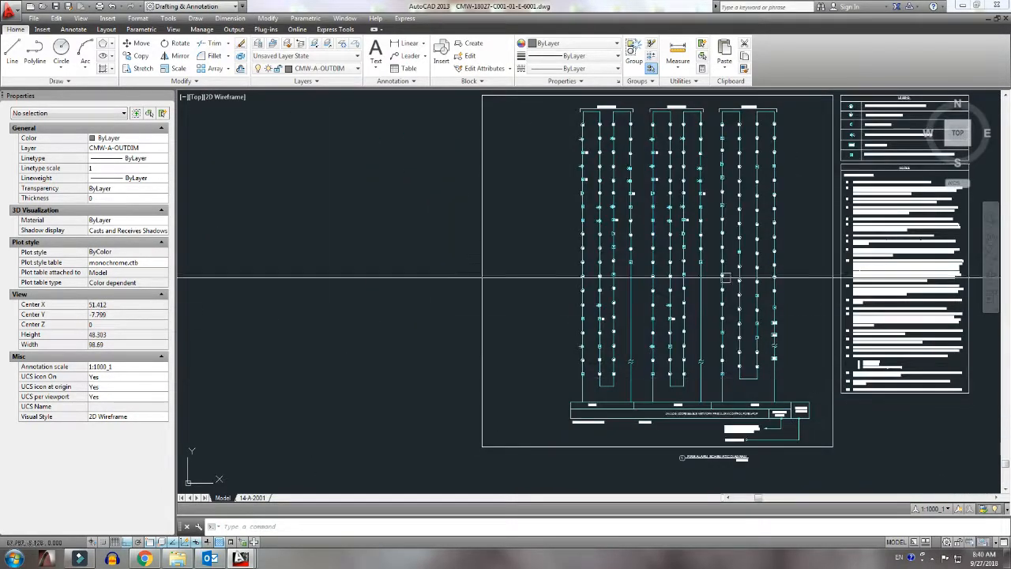
scroll(545, 285, up, 7)
mouse_move(561, 242)
middle_down()
mouse_move(579, 238)
mouse_move(380, 219)
mouse_move(313, 246)
middle_up()
scroll(460, 193, up, 4)
click(450, 186)
double_click(449, 185)
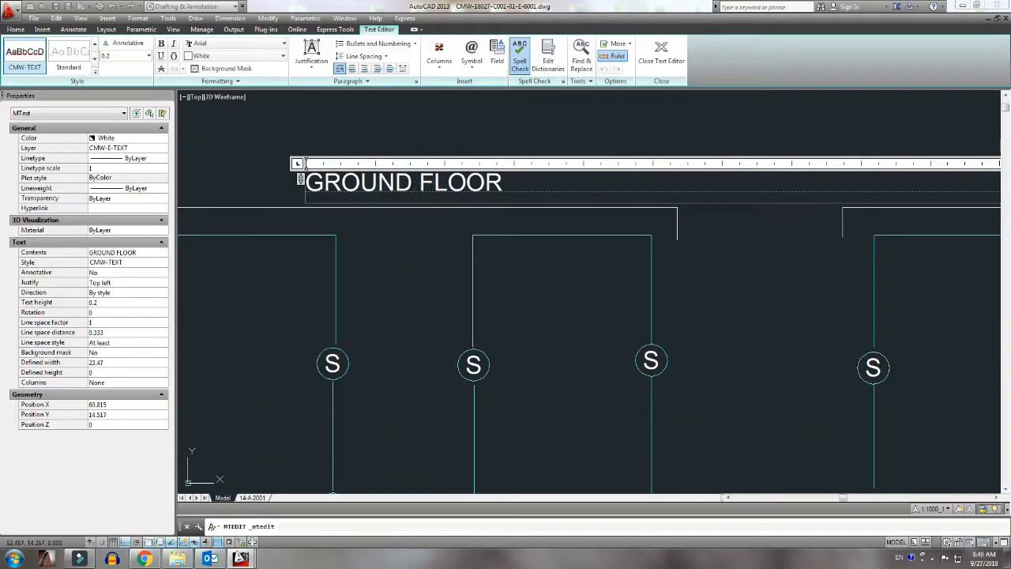
text(FIRST)
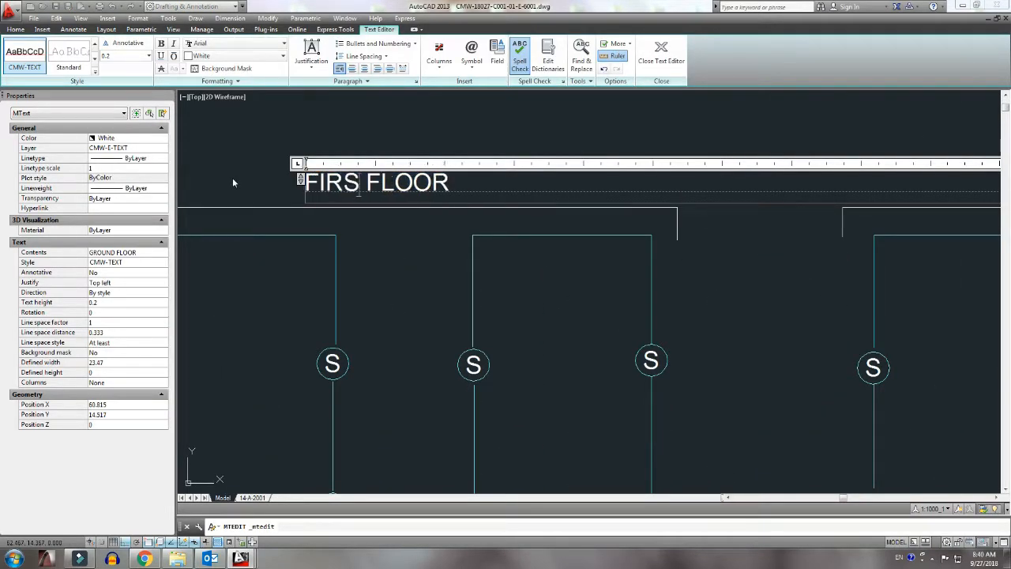
click(400, 249)
Step: Change the title above the rightmost riser group to FIRST FLOOR + ROOF and shift it left to centre it over its bracket
scroll(410, 249, down, 6)
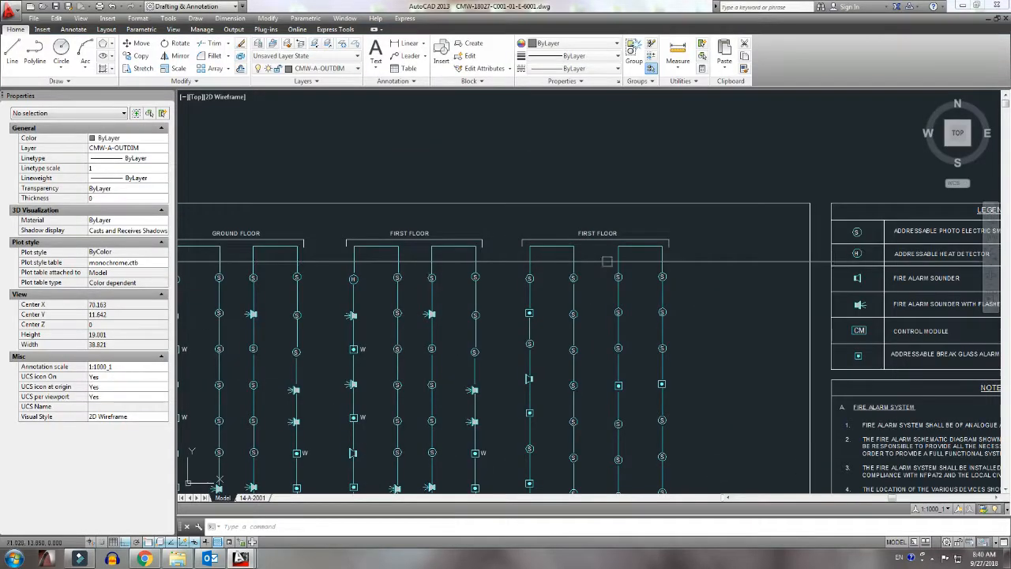
scroll(609, 251, up, 4)
double_click(570, 219)
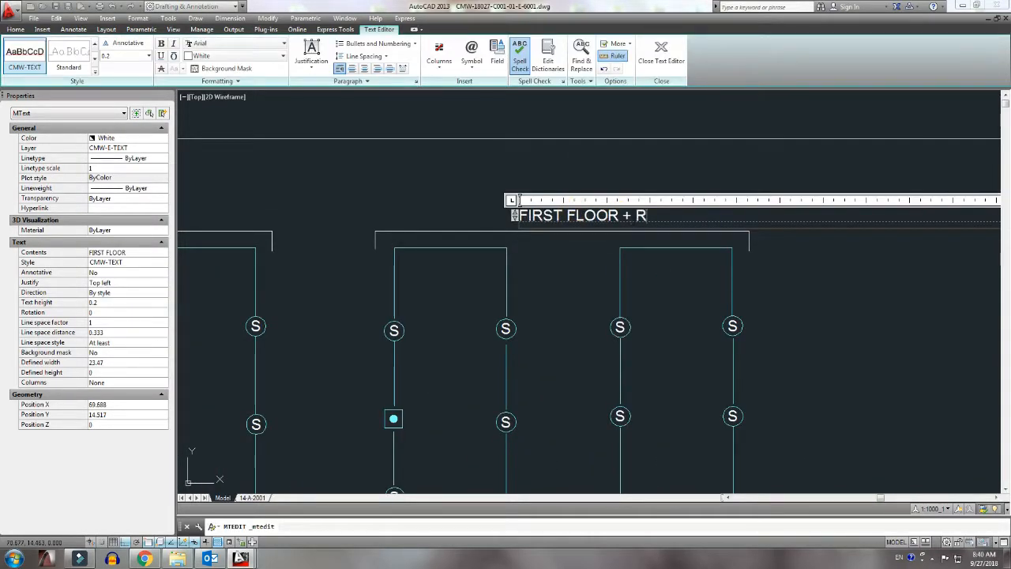
click(604, 289)
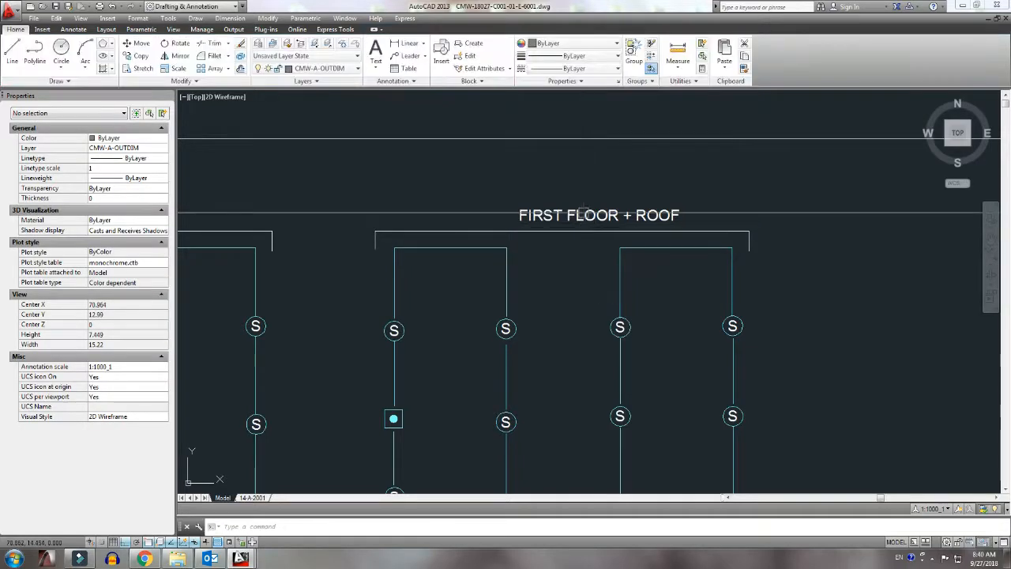
click(582, 214)
key(space)
click(589, 192)
click(558, 192)
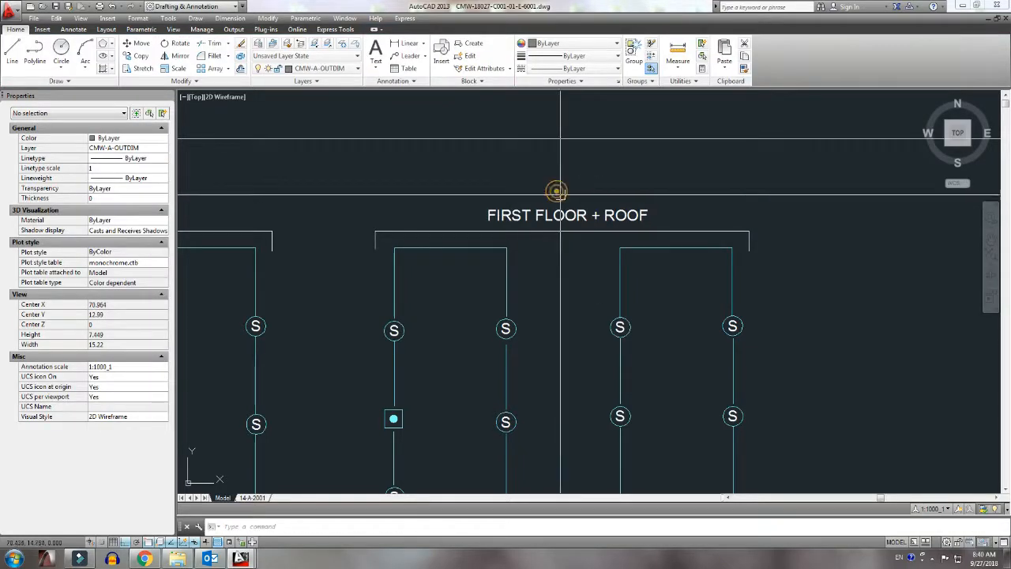
scroll(560, 190, down, 6)
middle_drag(413, 334, 445, 202)
scroll(485, 279, down, 5)
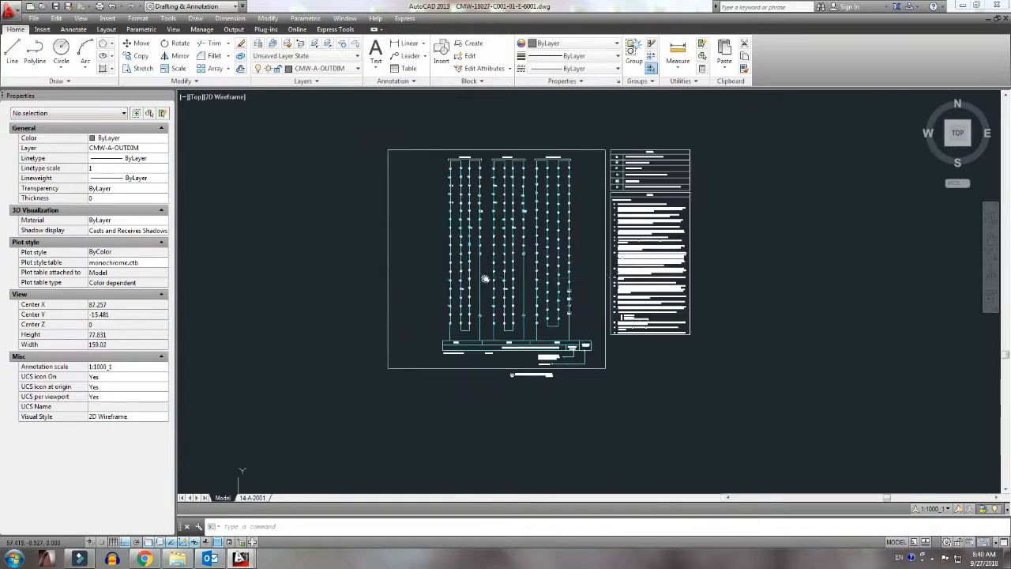
scroll(480, 348, up, 6)
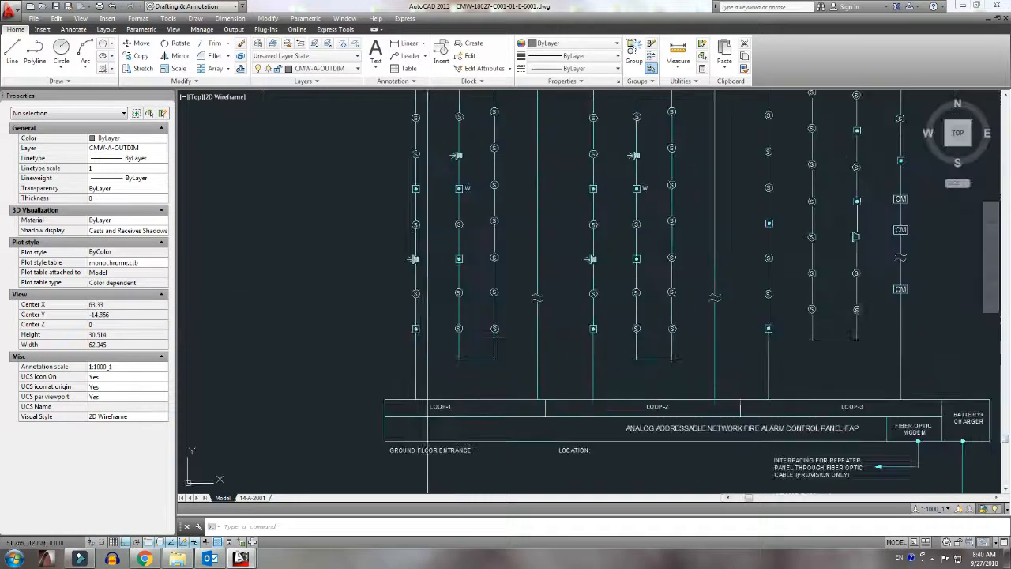
Step: Load the NumIncV3-5.lsp numbering routine from the CAD Notes or Command folder
text(ap)
key(Return)
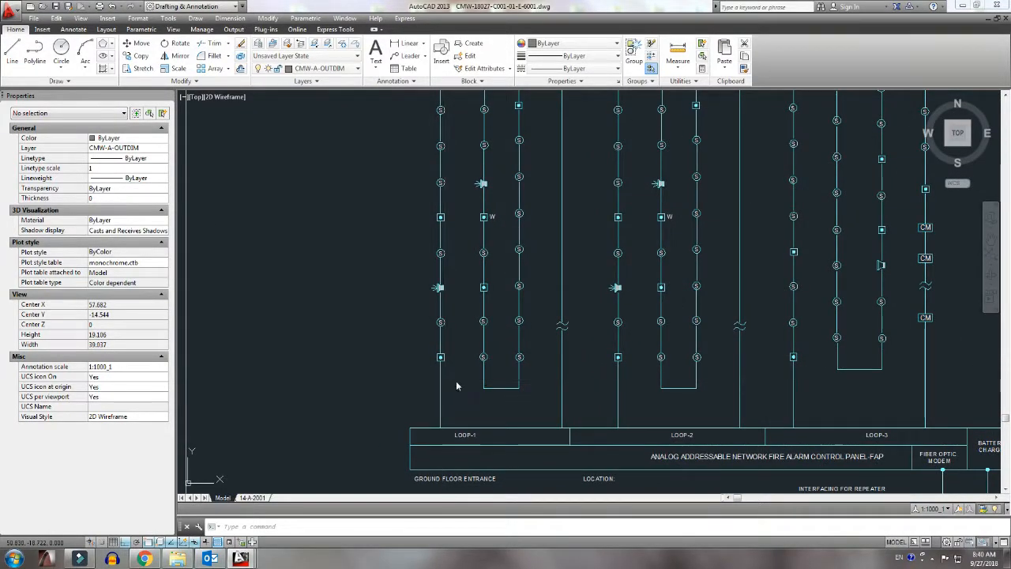
click(422, 237)
scroll(420, 238, down, 3)
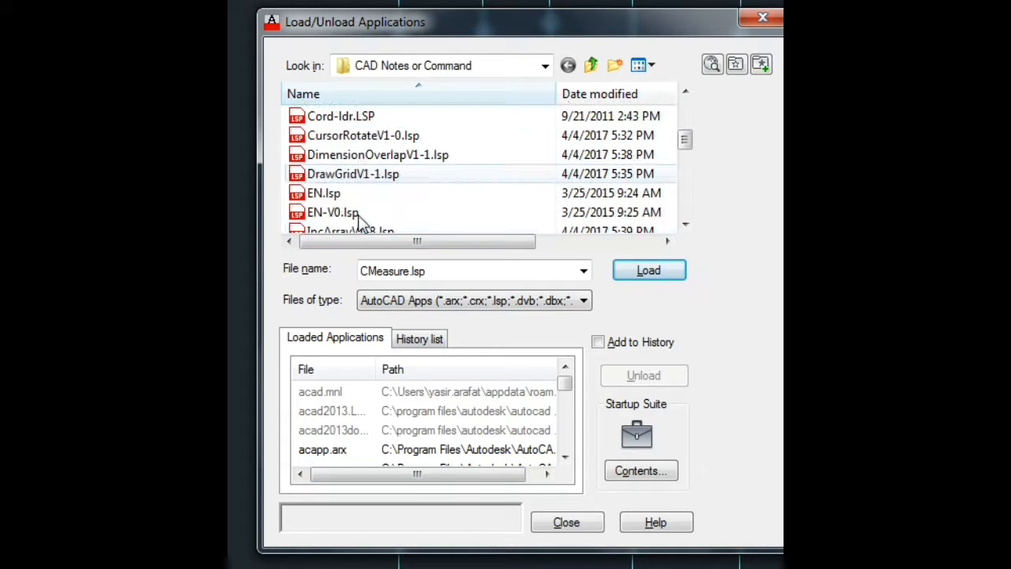
scroll(359, 216, down, 4)
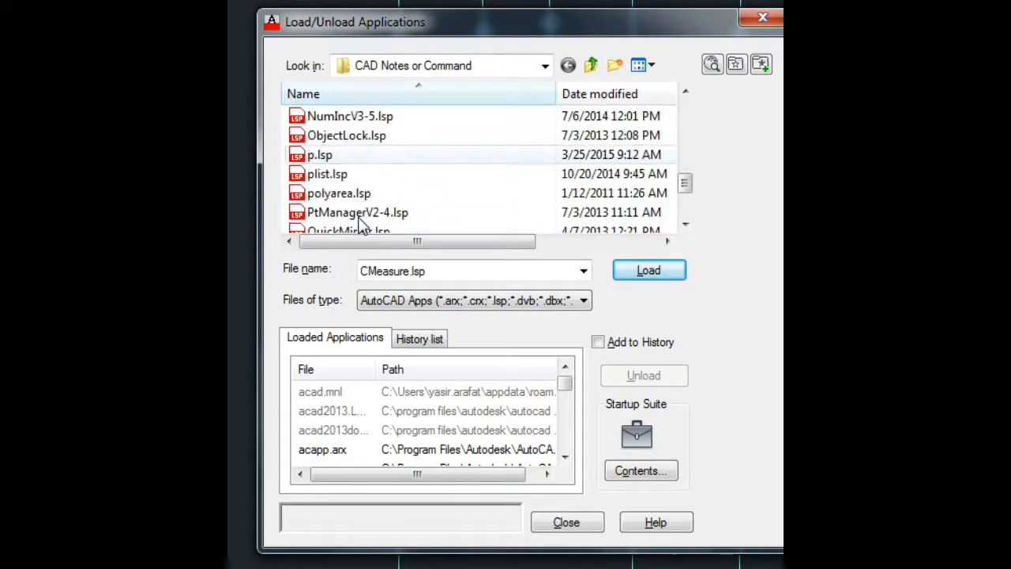
click(353, 206)
key(n)
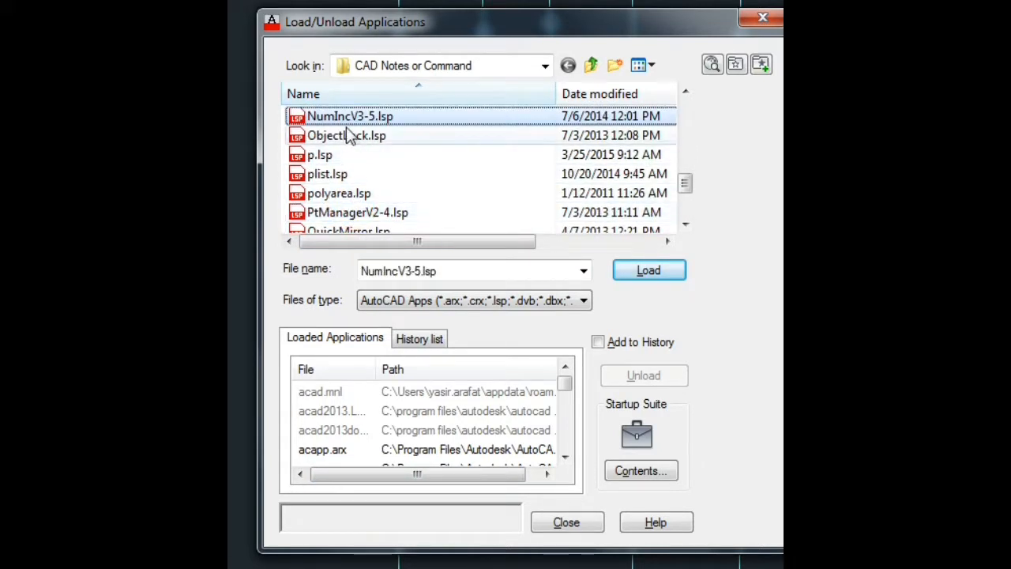
key(Return)
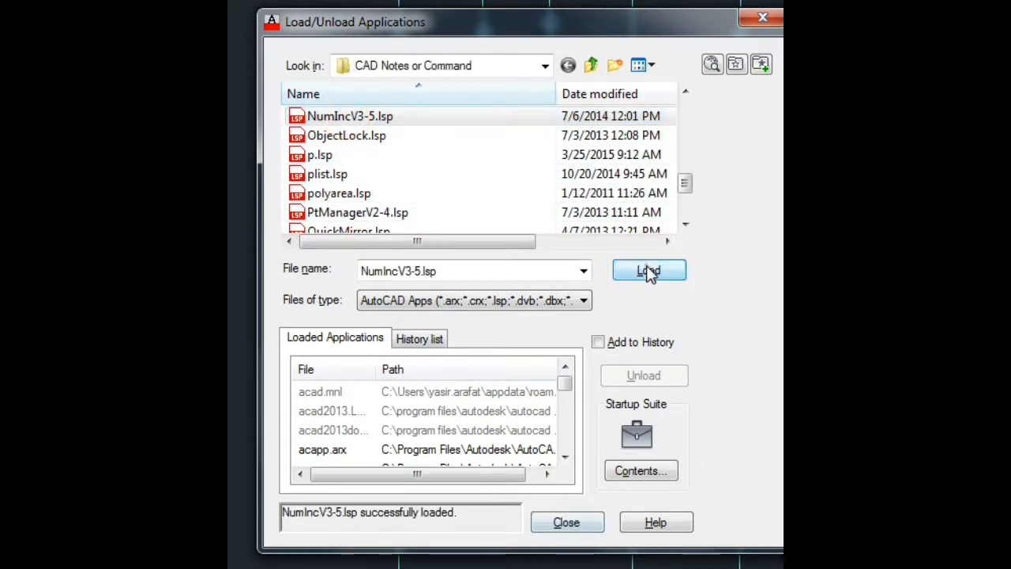
click(568, 522)
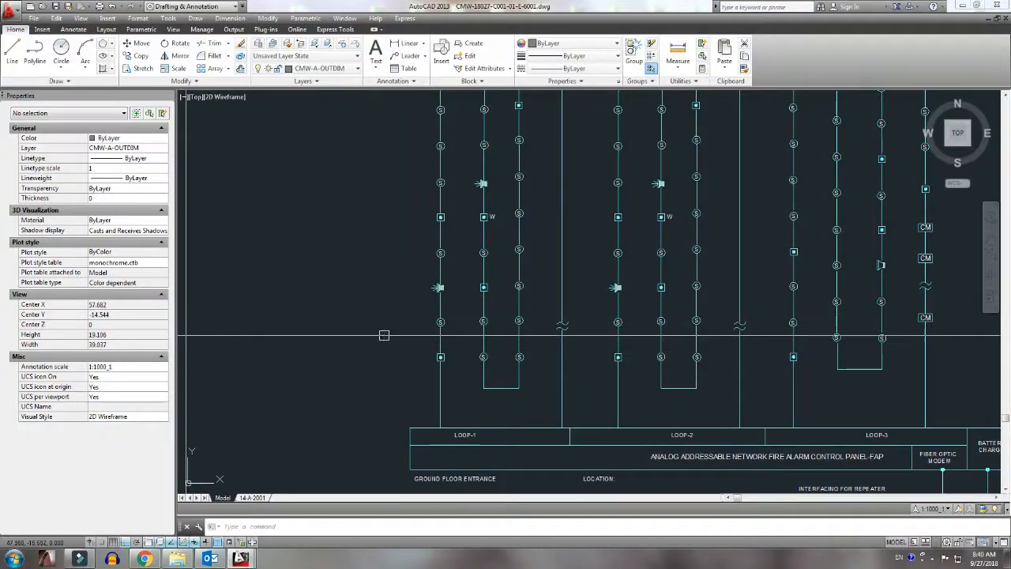
text(a)
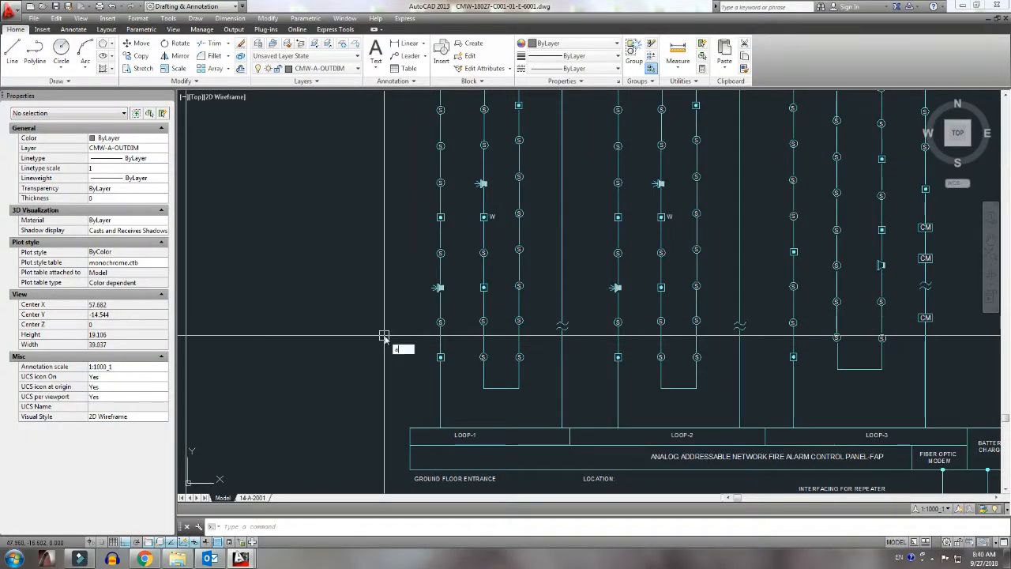
text(p)
key(Return)
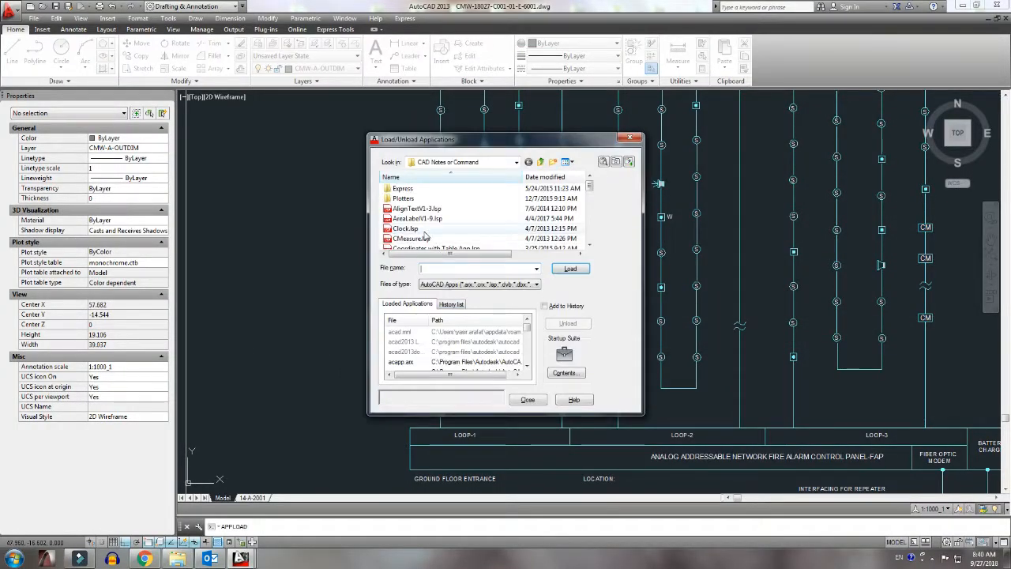
click(528, 399)
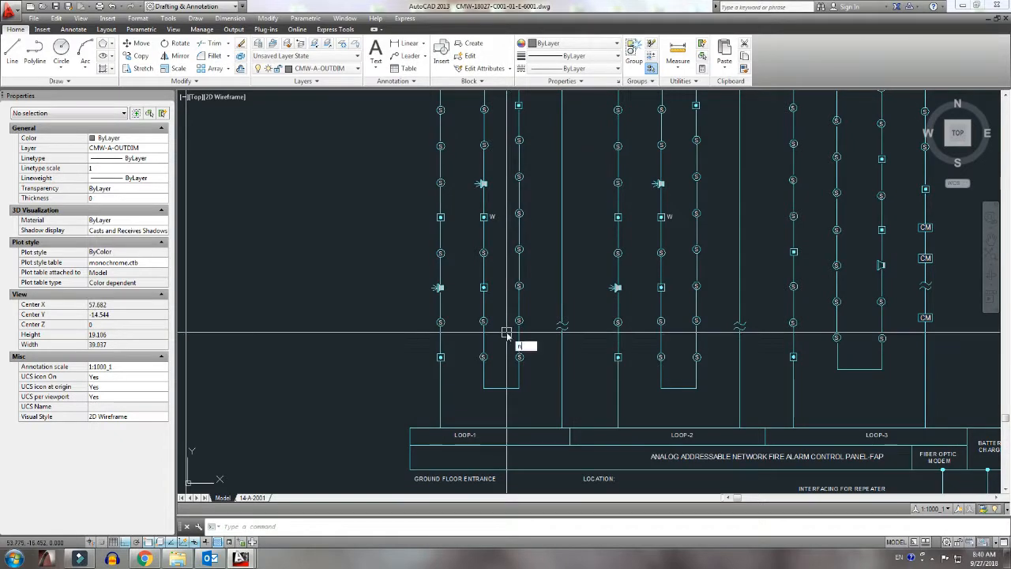
Step: Run num with prefix L1-SD- and middle number 01, and place L1-SD-01 beside the lowest device on the first LOOP-1 riser
key(Return)
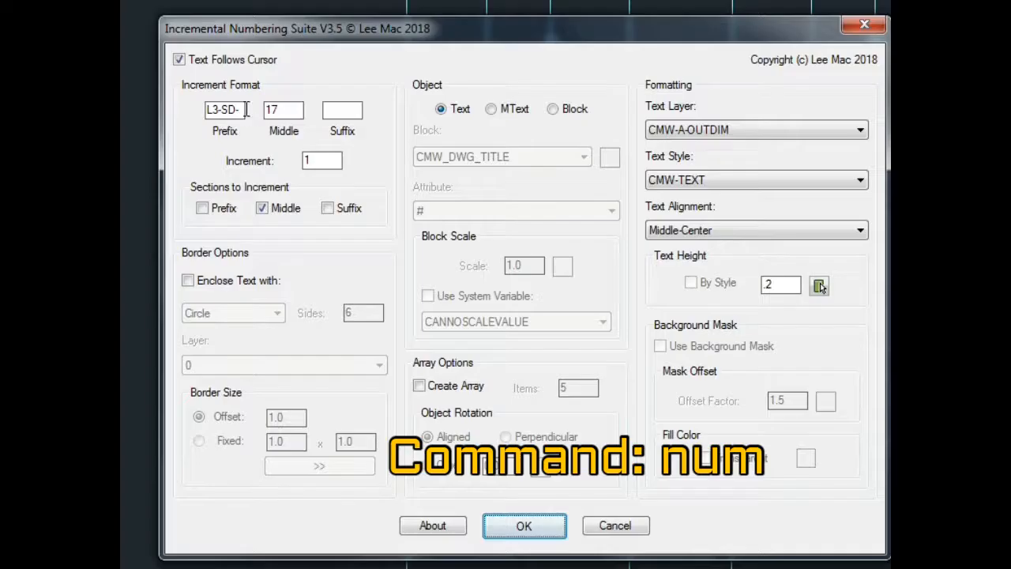
click(339, 176)
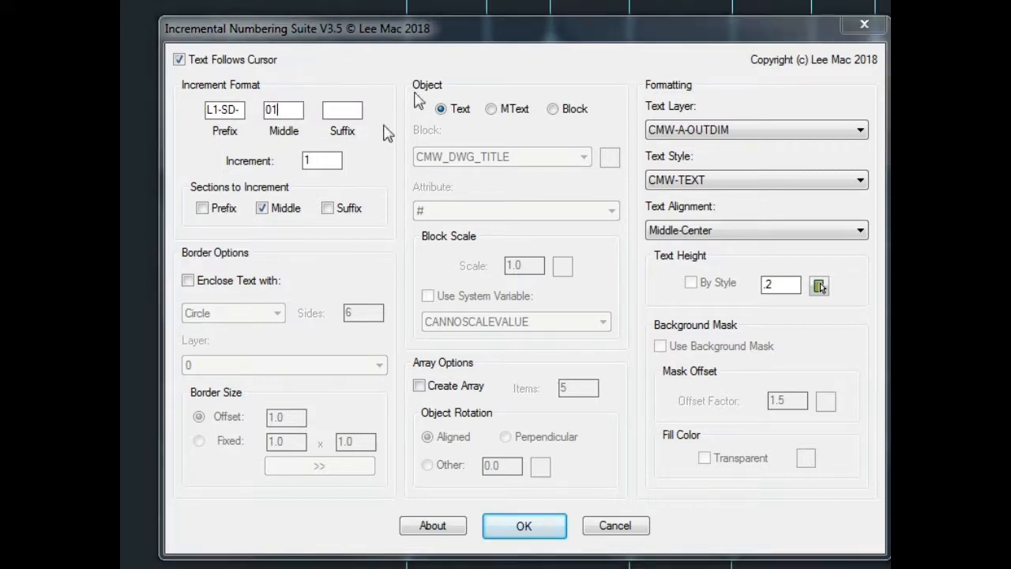
click(525, 526)
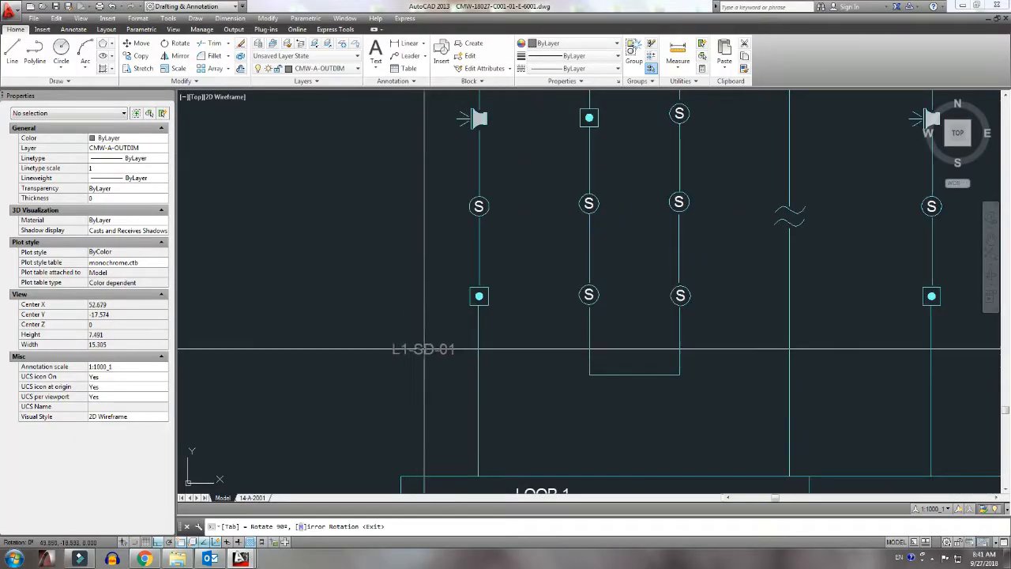
scroll(424, 348, up, 2)
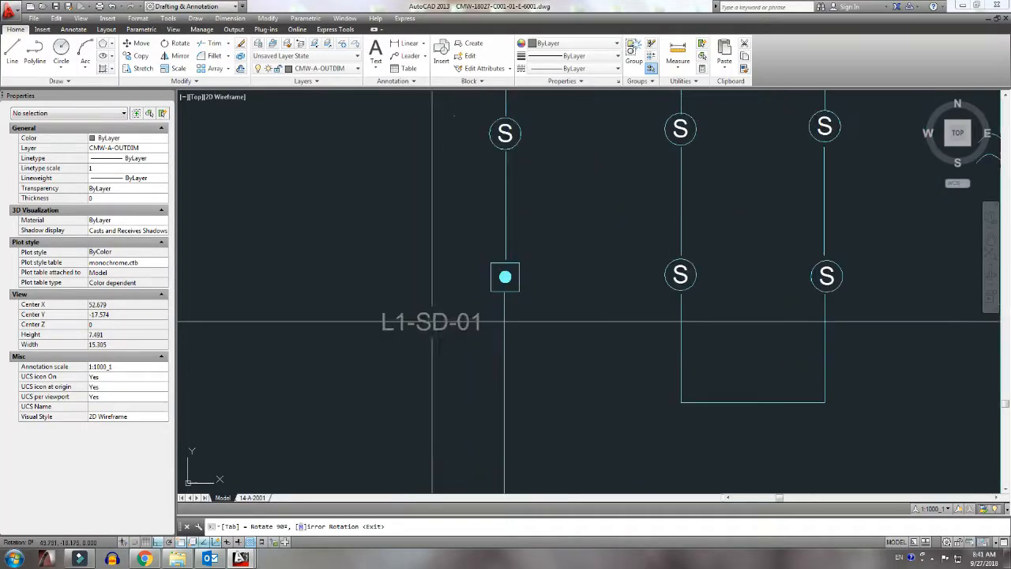
click(428, 276)
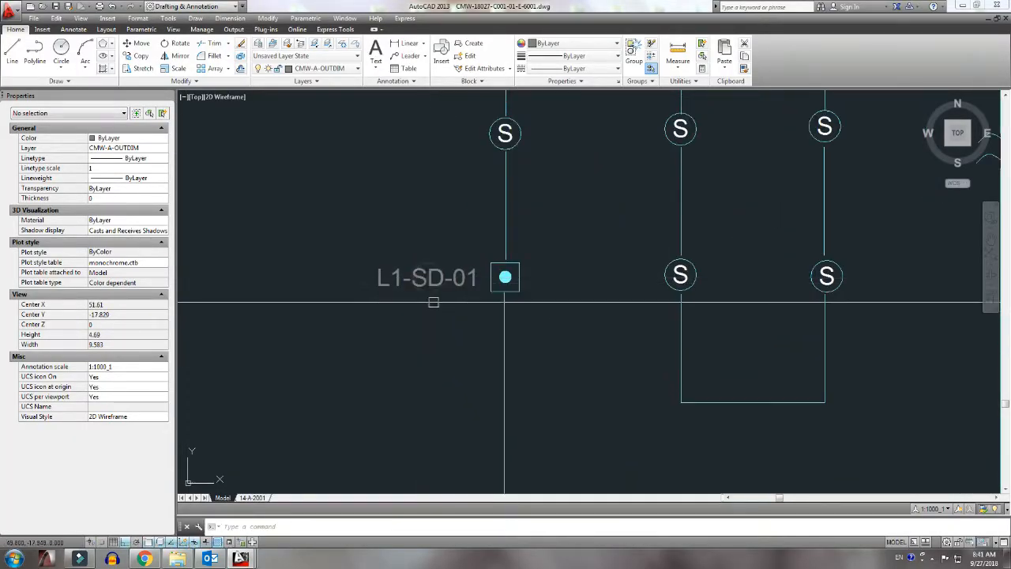
Step: Make CMW-E-TEXT the current drawing layer
click(345, 69)
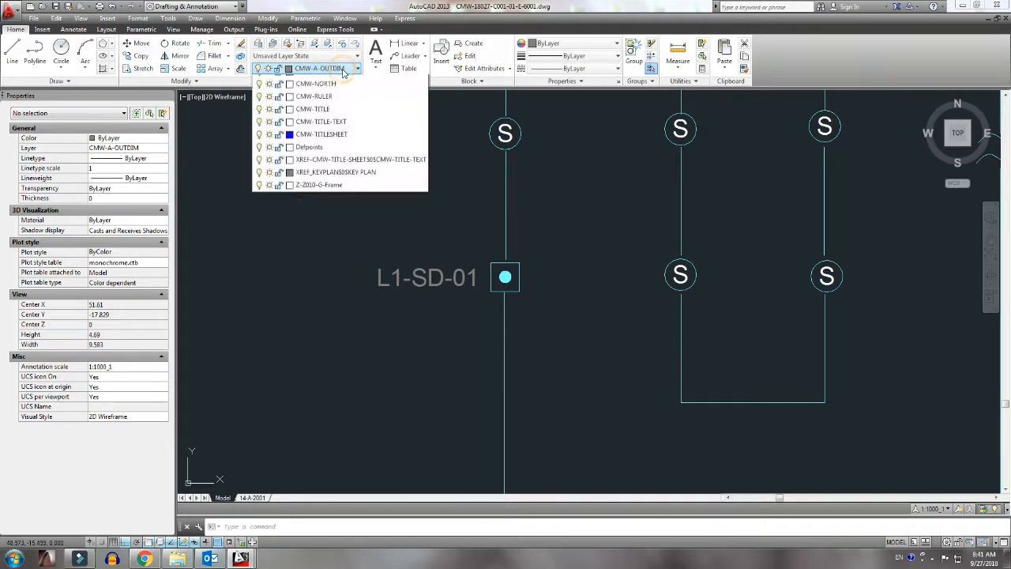
click(326, 118)
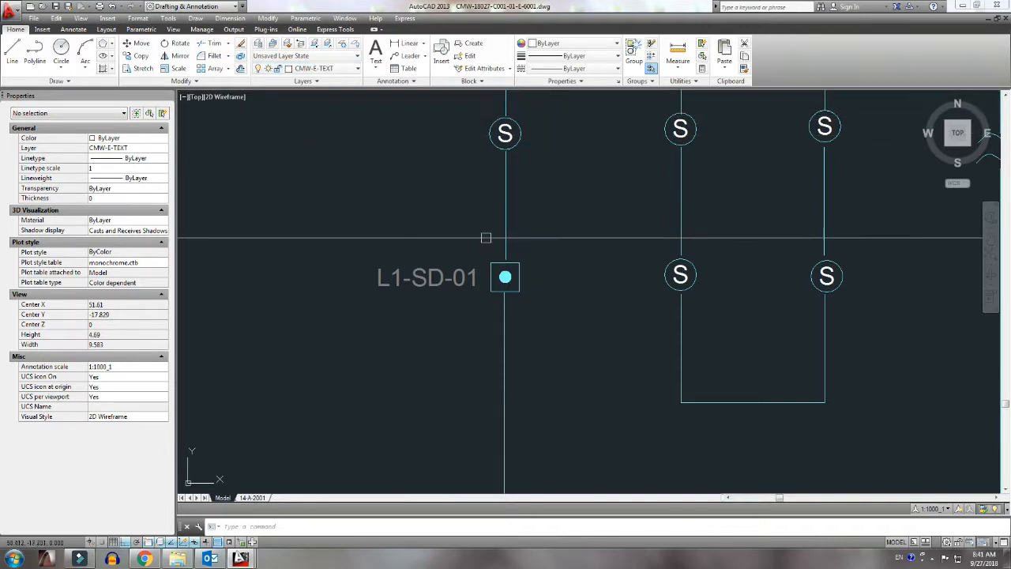
click(472, 344)
key(Escape)
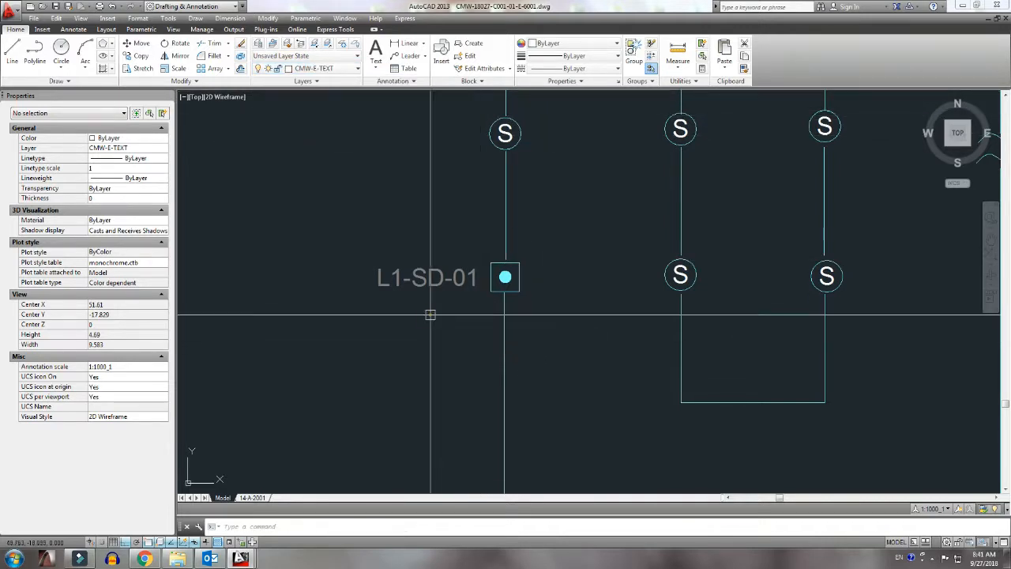
Step: Resume incremental numbering and place label L1-SD-02 beside the lowest sounder on the first LOOP-1 riser
text(num)
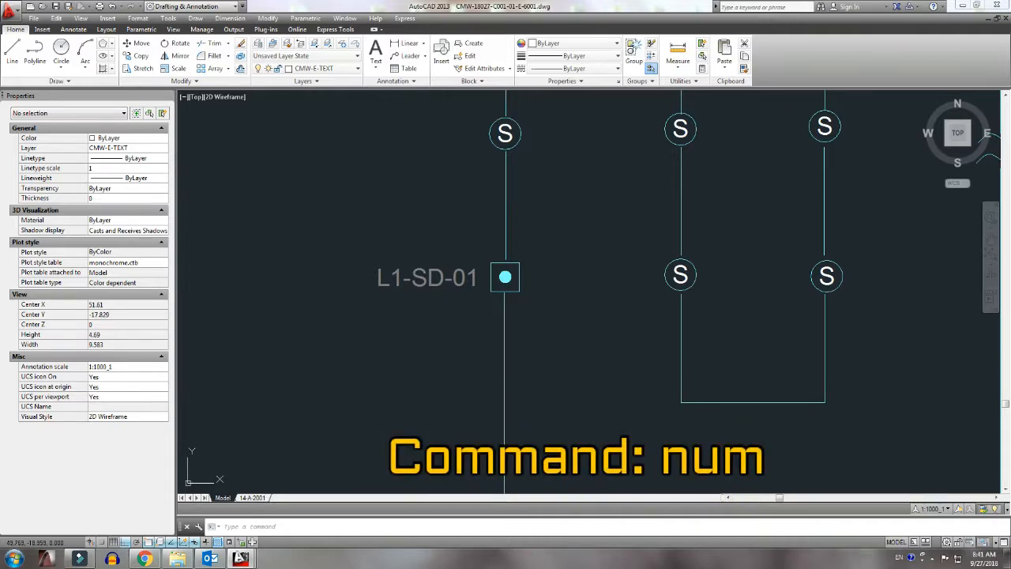
key(Return)
click(502, 403)
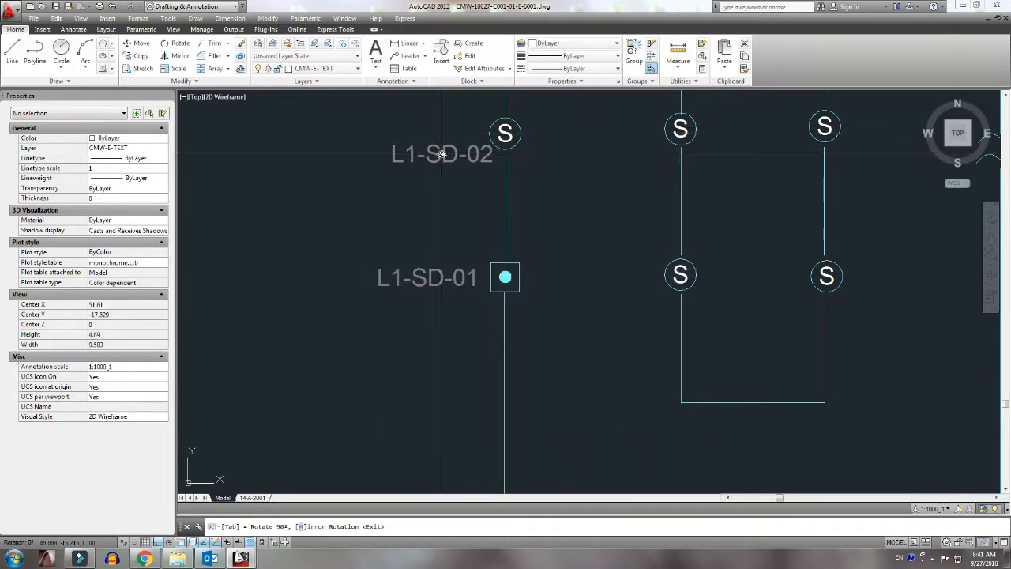
scroll(466, 237, down, 4)
scroll(477, 261, up, 2)
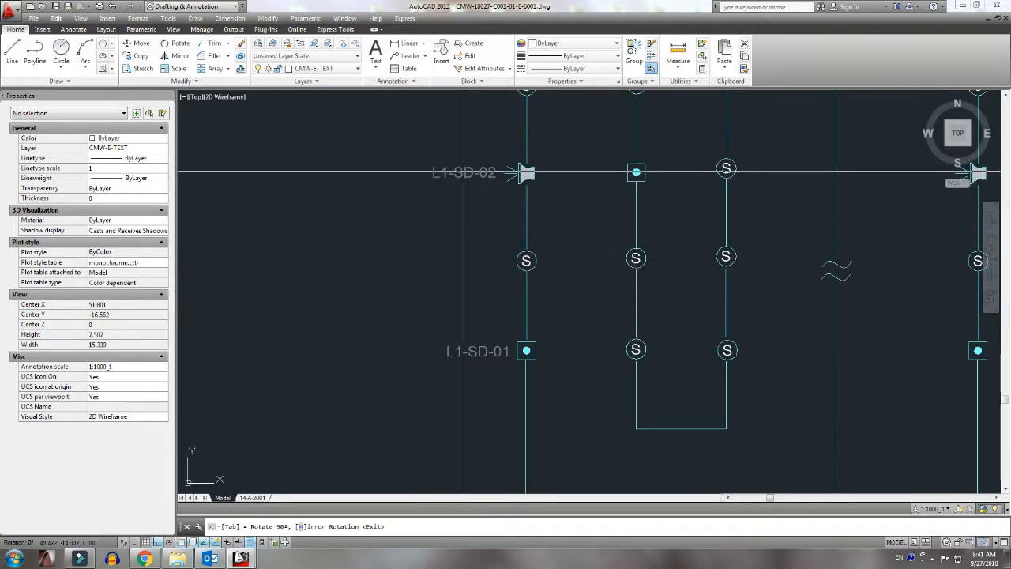
click(466, 173)
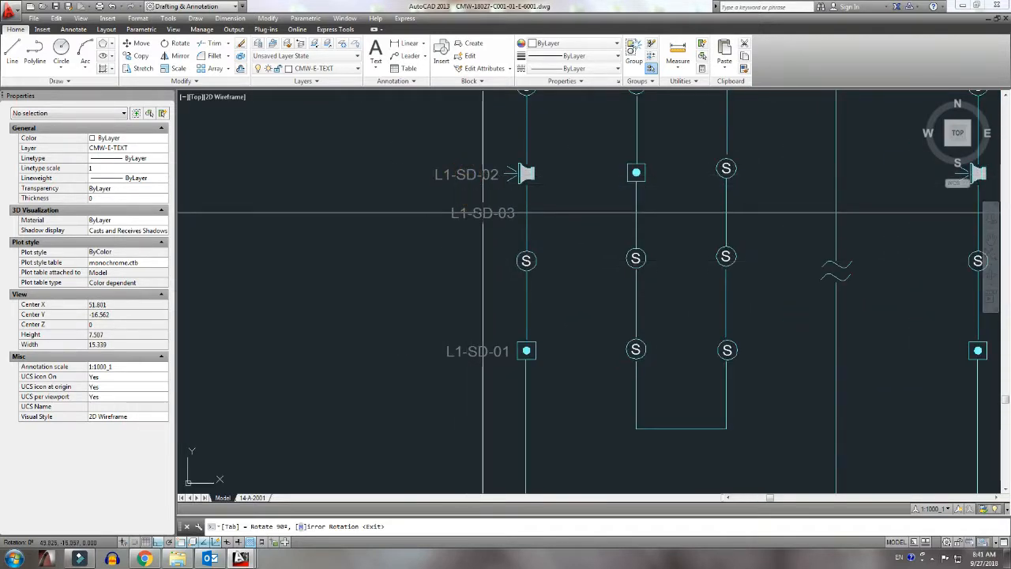
key(Escape)
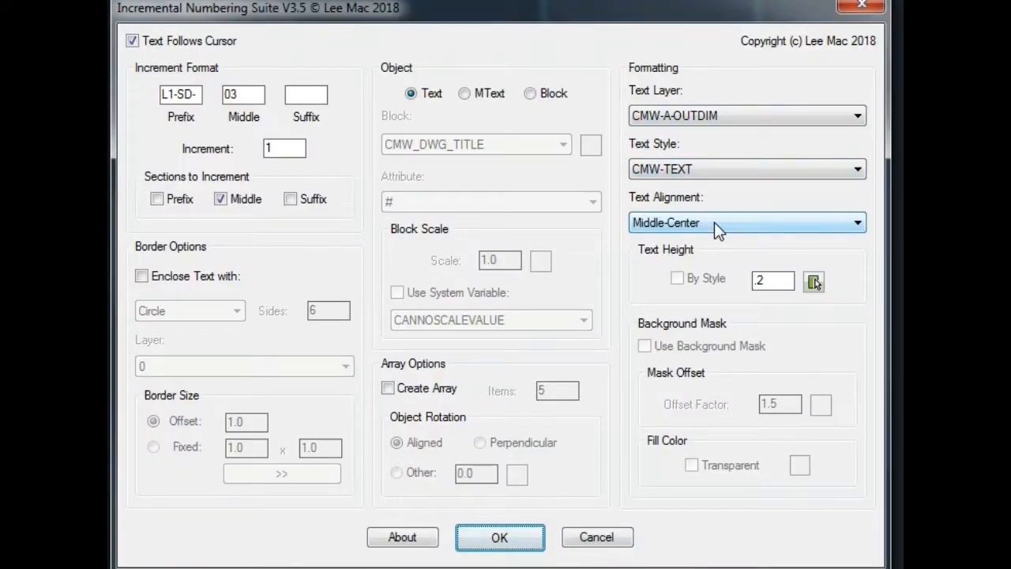
Step: Set the incremental numbering text layer to CMW-E-TEXT and leave the command without placing a label
click(718, 117)
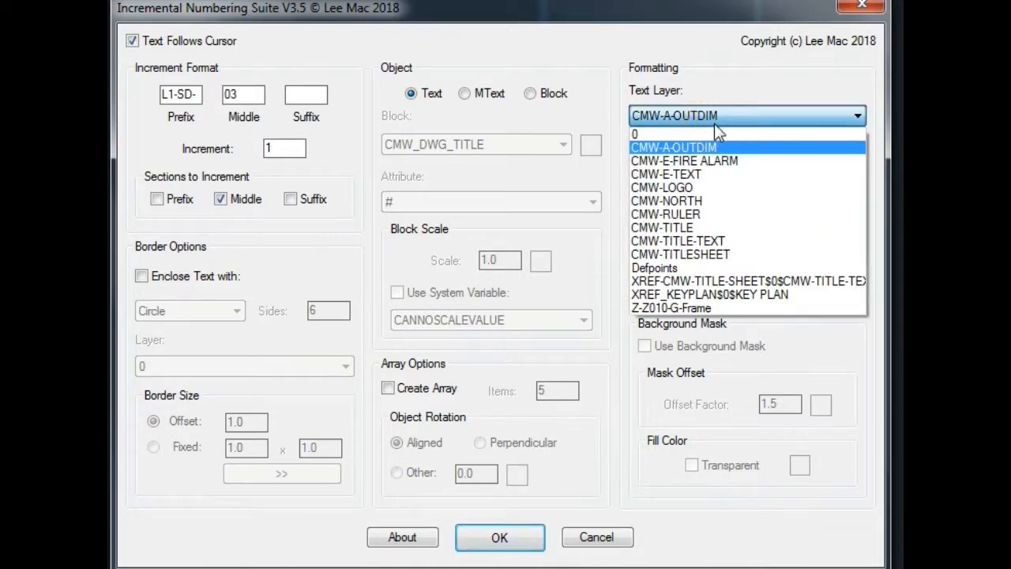
click(698, 174)
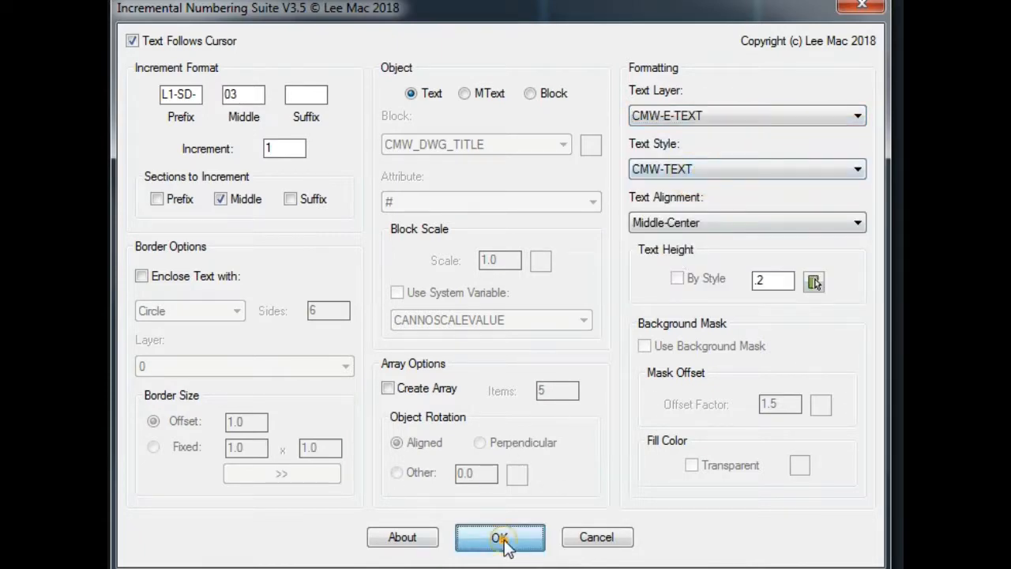
click(501, 538)
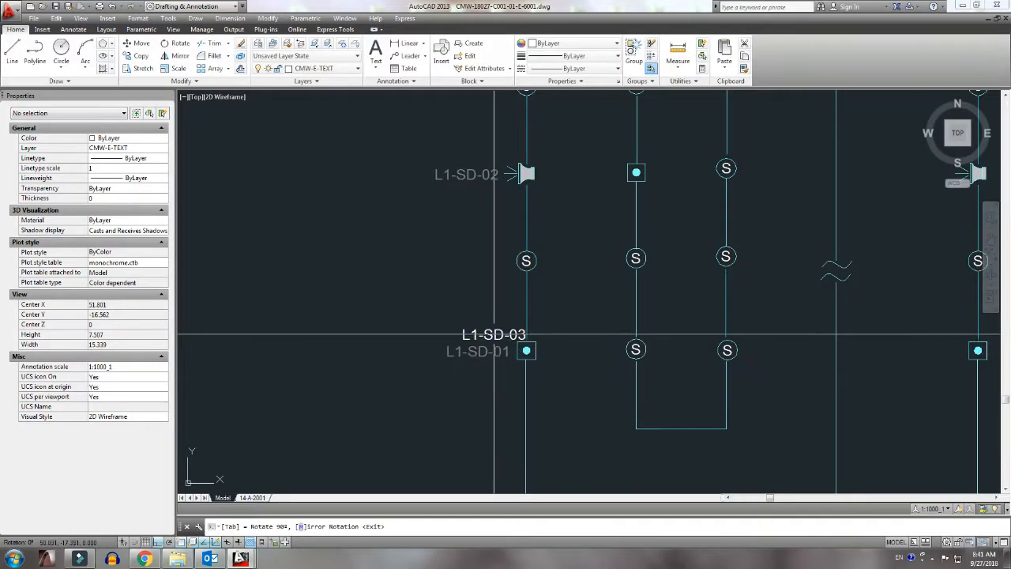
scroll(494, 334, up, 2)
key(Escape)
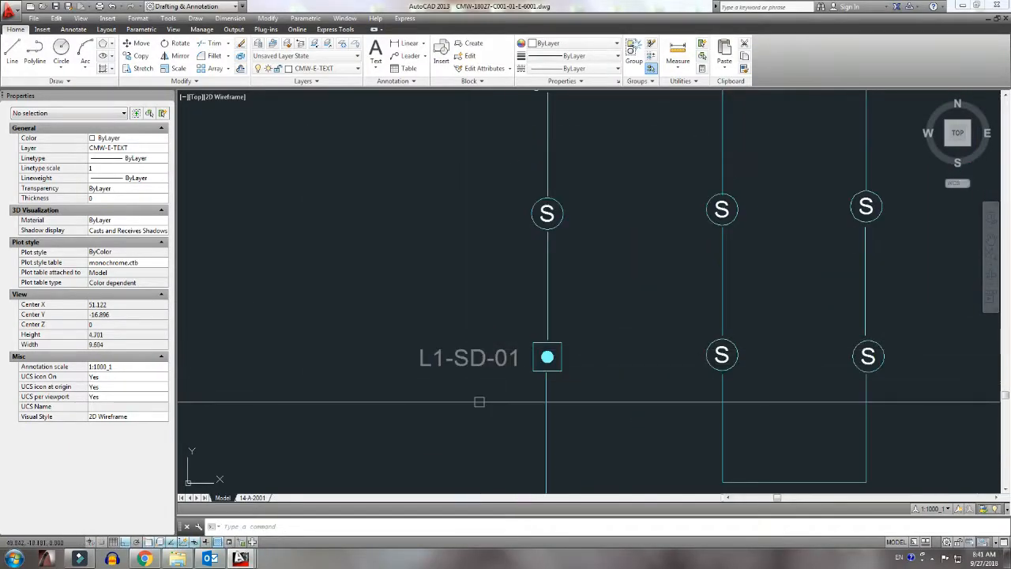
Step: Delete the L1-SD-01 and L1-SD-02 labels beside the first LOOP-1 riser
scroll(477, 396, down, 4)
click(477, 400)
click(436, 251)
key(Delete)
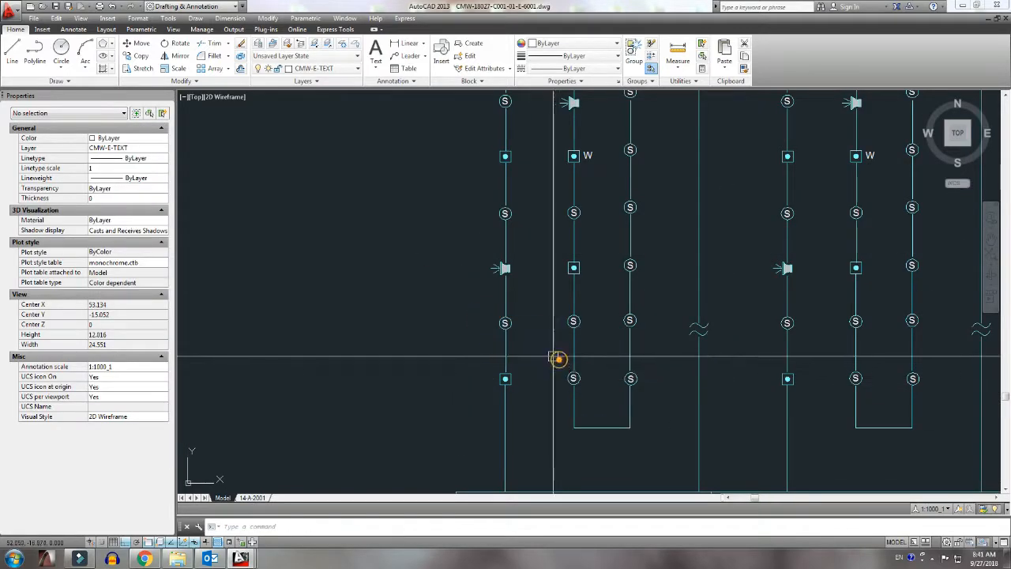
Step: Delete the lowest smoke detector on the first LOOP-1 riser, keeping its connecting line
click(470, 303)
click(548, 373)
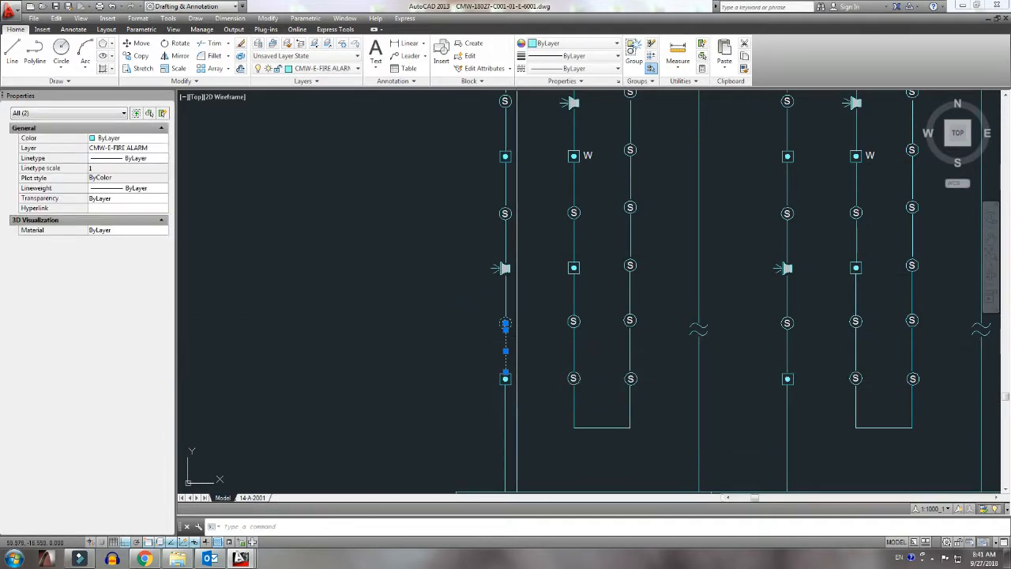
key(Escape)
click(481, 309)
click(534, 350)
key(Delete)
click(478, 252)
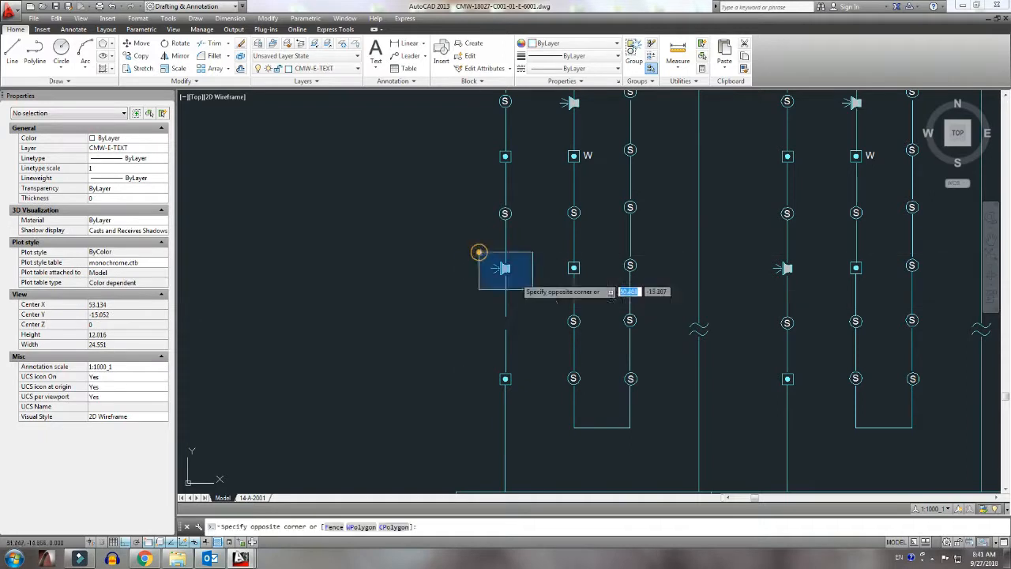
click(533, 290)
scroll(501, 289, up, 2)
text(CO)
key(space)
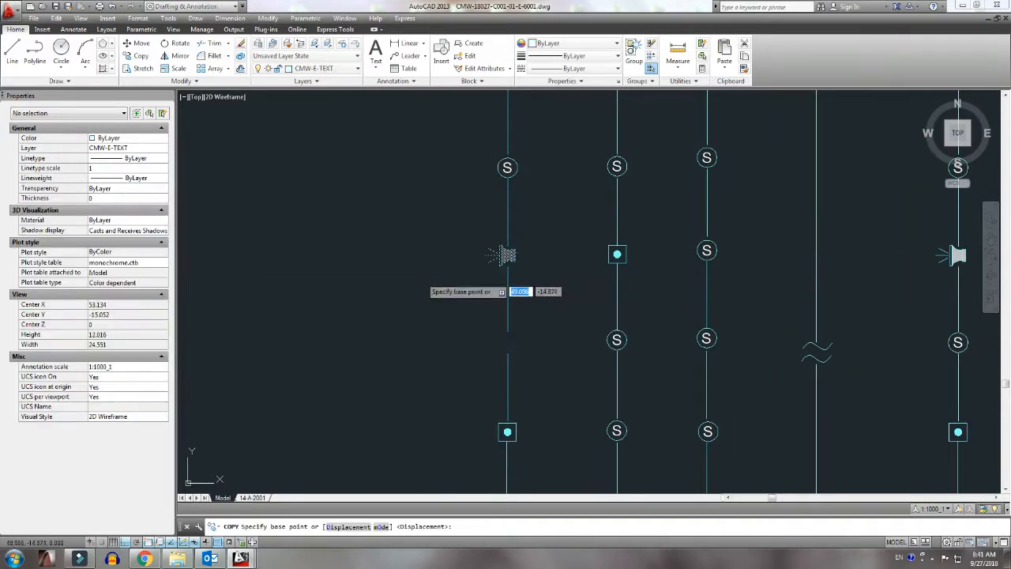
key(Escape)
Step: Move the sounder on the first LOOP-1 riser straight down into the gap above the lowest device
click(494, 255)
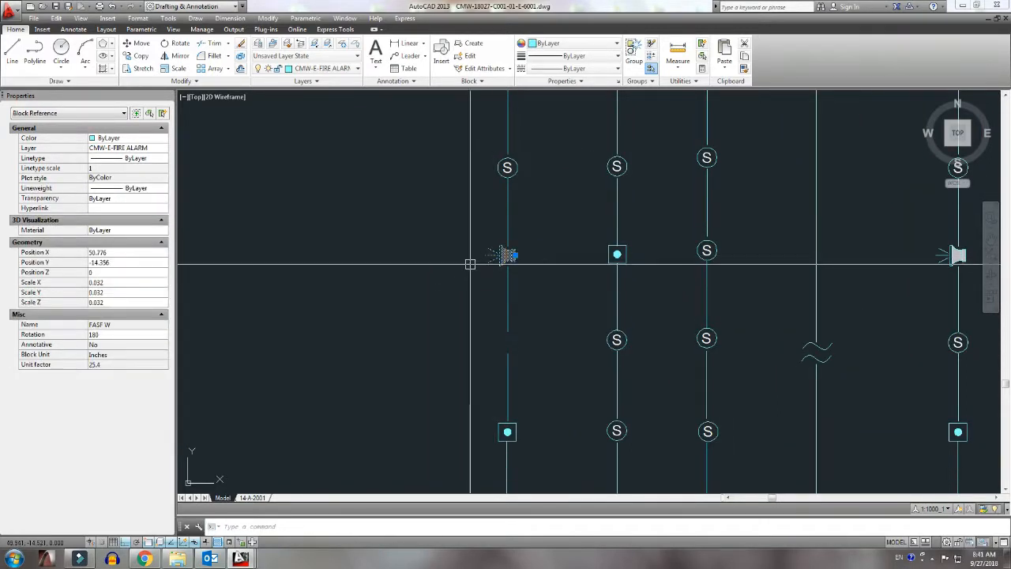
text(m)
key(space)
click(427, 266)
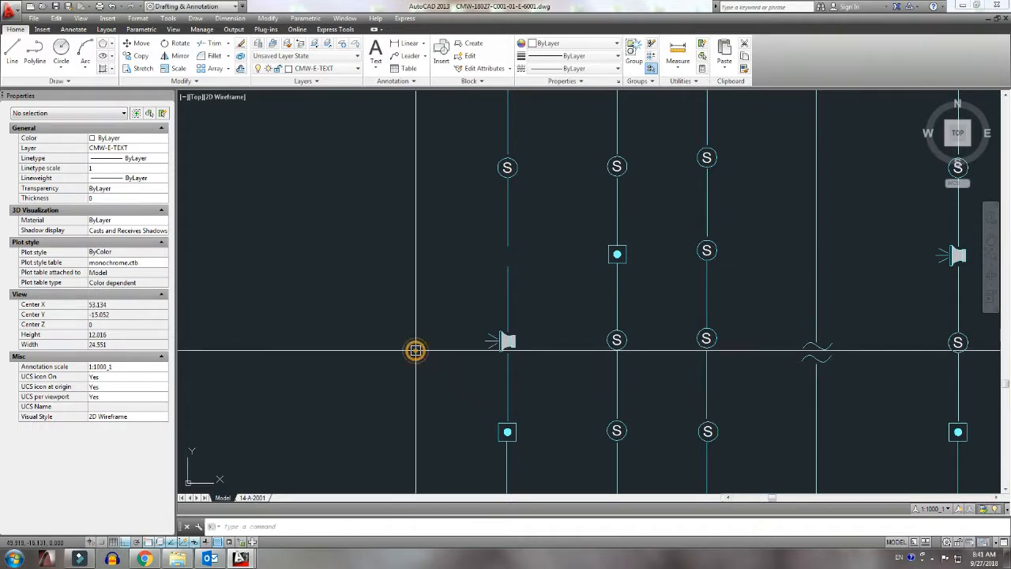
Step: Delete the smoke detector directly above the open gap on the first LOOP-1 riser
click(462, 141)
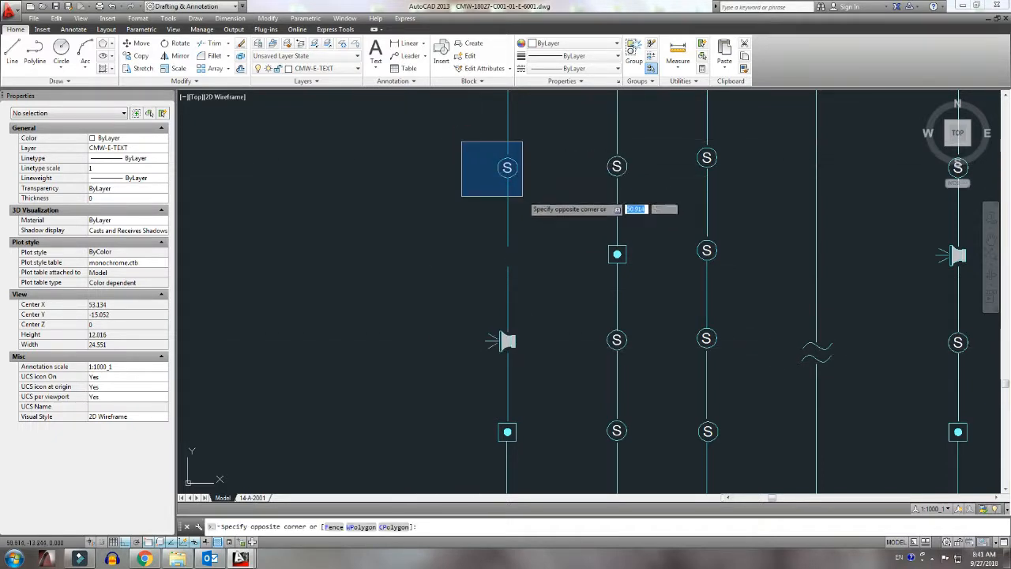
click(408, 186)
scroll(497, 231, down, 3)
scroll(503, 229, up, 2)
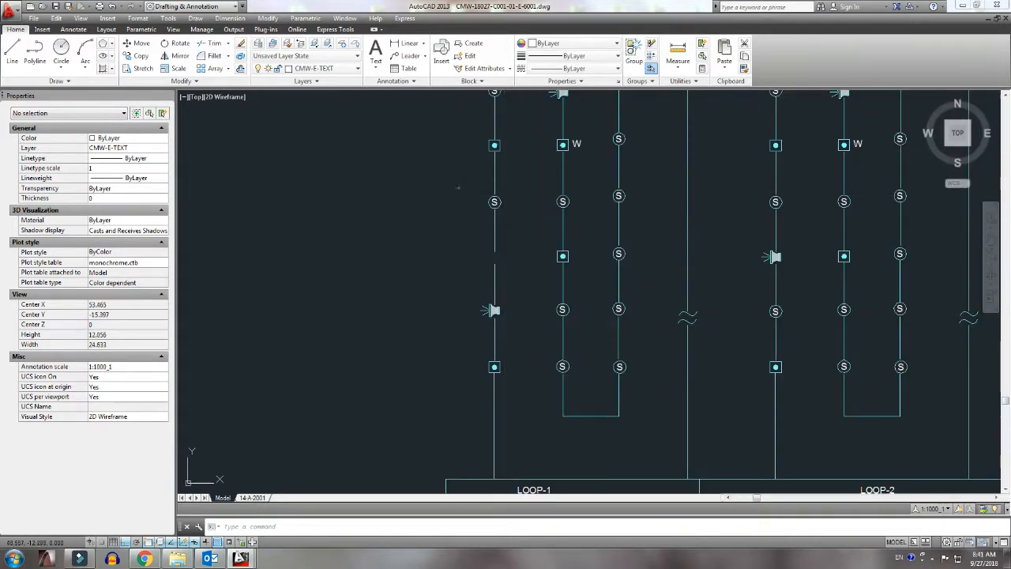
click(458, 187)
click(517, 219)
key(Delete)
scroll(545, 224, down, 2)
scroll(640, 236, up, 5)
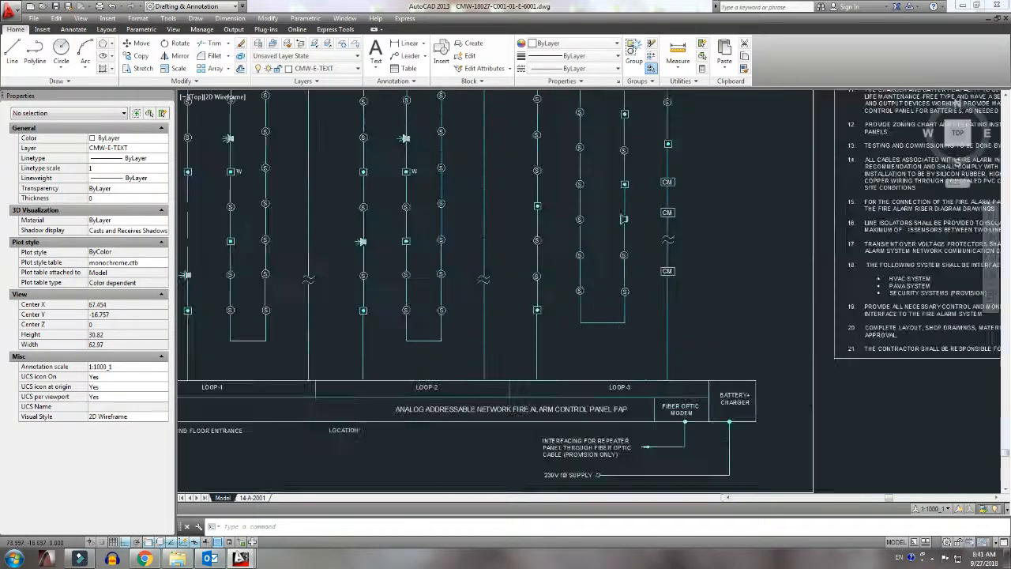
Step: Copy the lowest CM control module from the last LOOP-3 riser into the lower open gap on the first LOOP-1 riser
click(670, 244)
text(co)
key(Return)
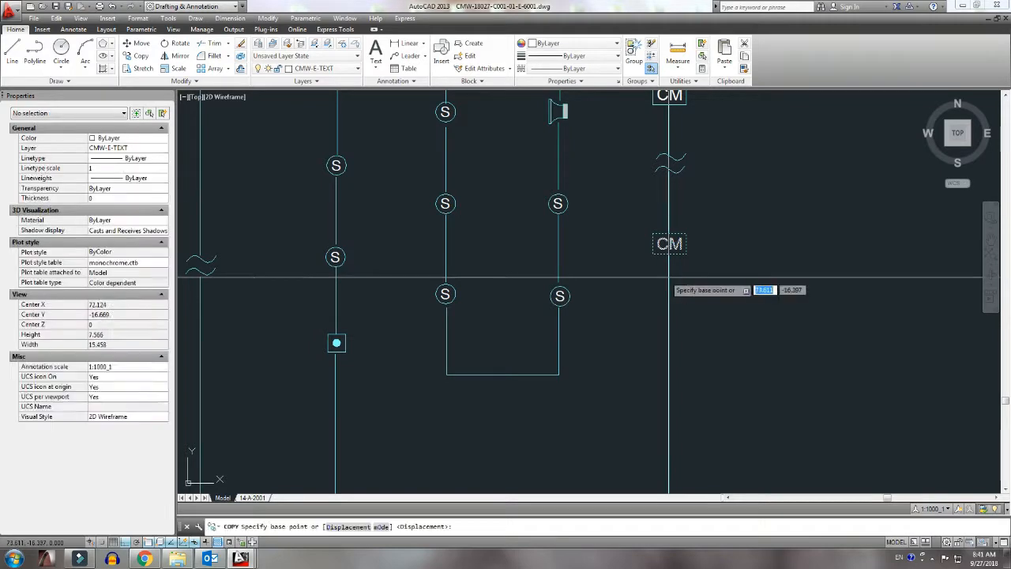
scroll(650, 262, up, 4)
click(696, 247)
scroll(695, 247, down, 5)
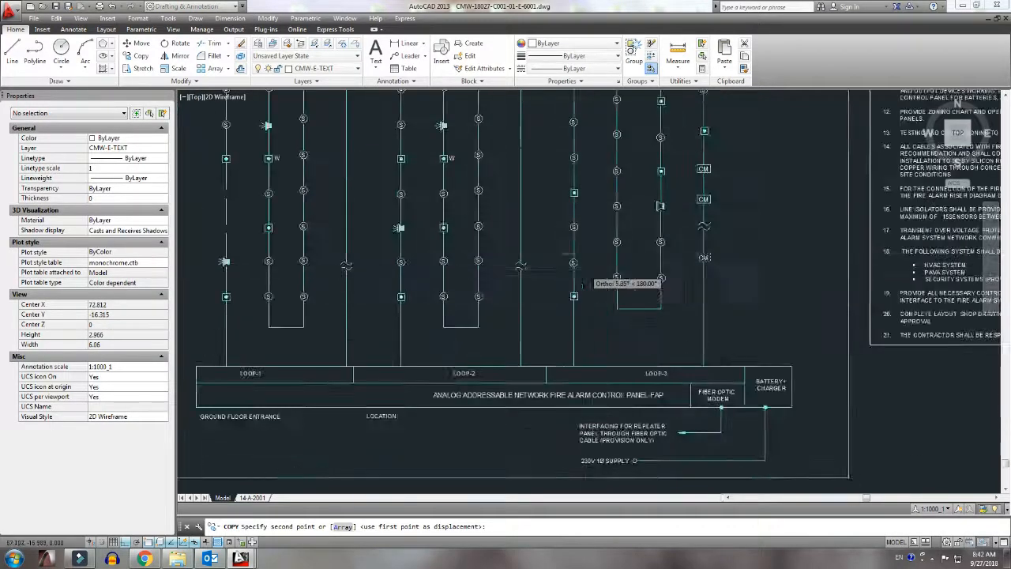
scroll(451, 293, up, 6)
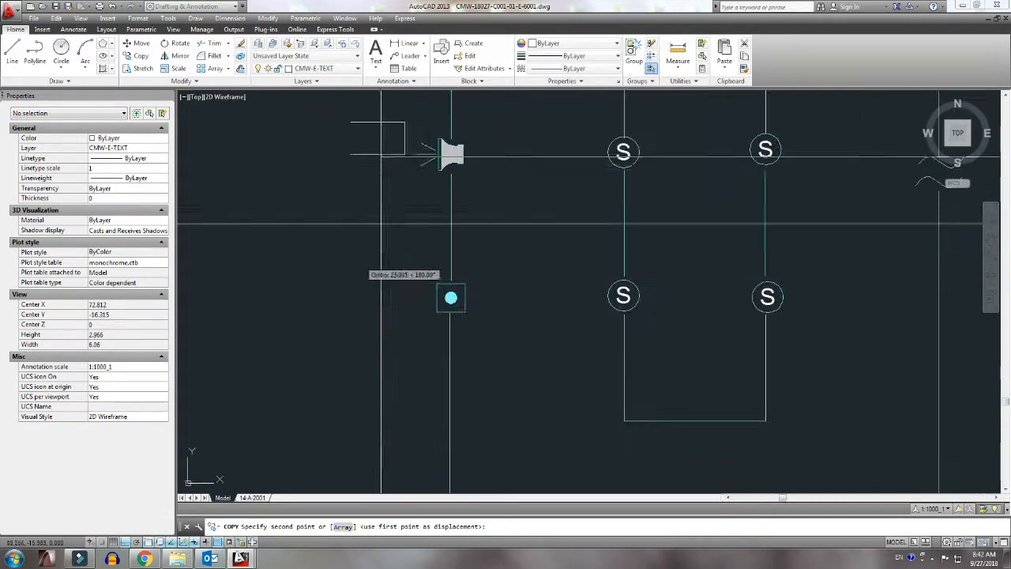
click(444, 233)
key(Return)
Step: Copy the newly placed CM module straight up into the remaining gap on the first LOOP-1 riser
scroll(451, 244, down, 4)
middle_drag(472, 255, 499, 316)
scroll(497, 312, up, 5)
click(418, 244)
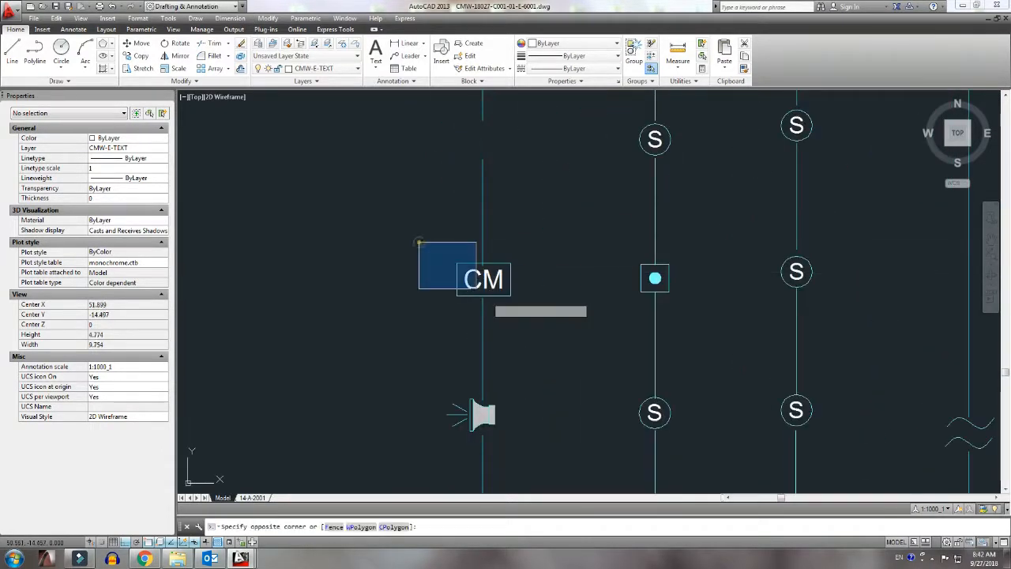
click(546, 323)
text(co)
key(Return)
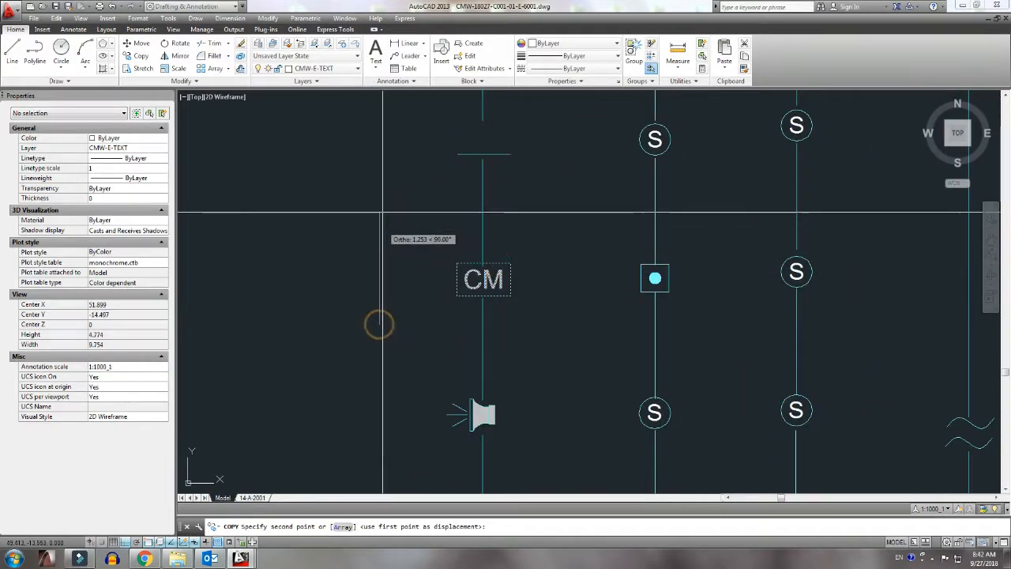
click(380, 187)
scroll(440, 203, down, 4)
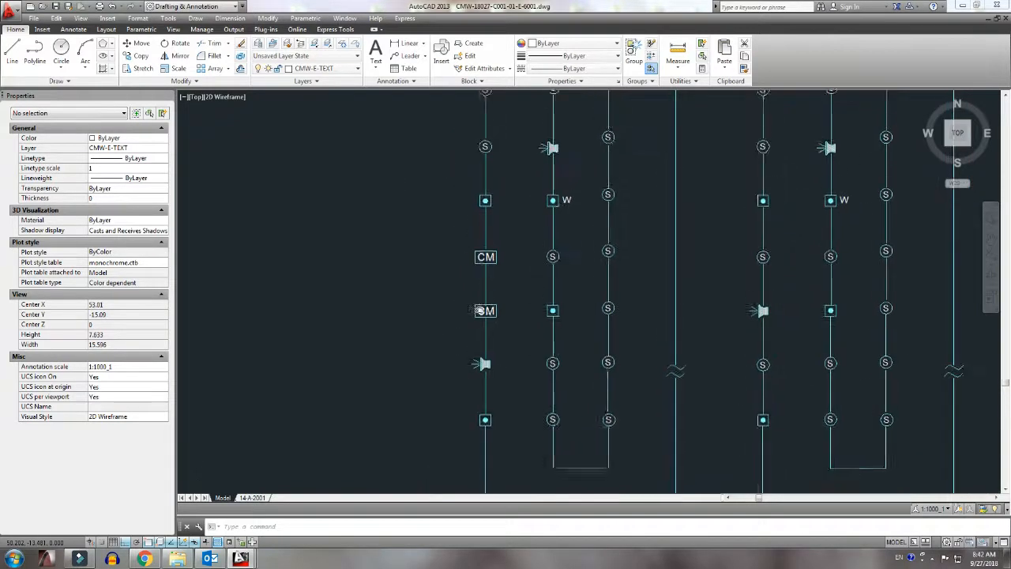
Step: Continue the incremental numbering with prefix L1-SD-, placing labels L1-SD-15 to L1-SD-19 beside the upper devices of the first LOOP-1 riser
scroll(537, 263, up, 3)
middle_drag(539, 329, 548, 181)
text(num)
key(Return)
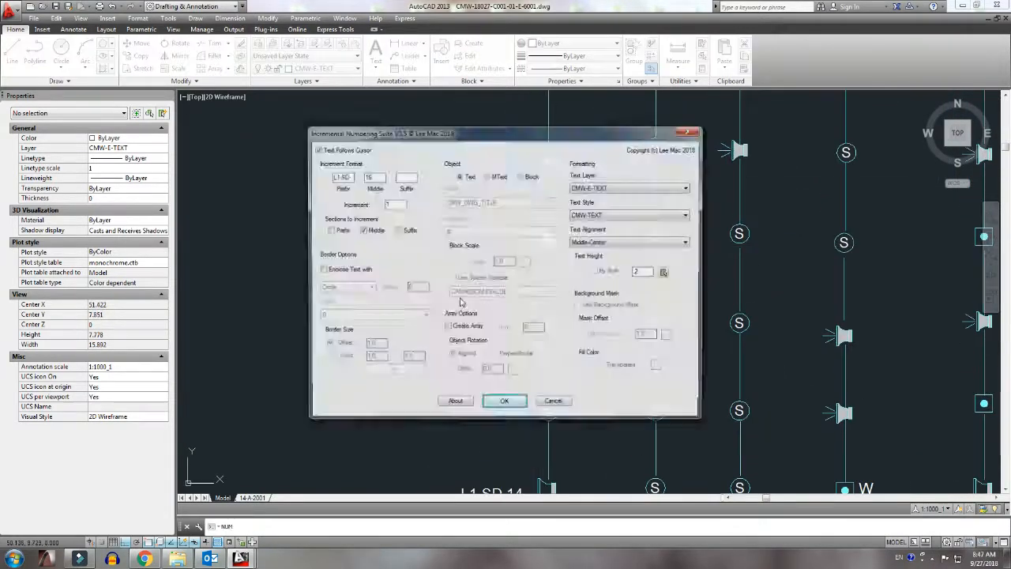
click(507, 401)
middle_drag(494, 365, 491, 262)
click(487, 220)
middle_drag(492, 137, 489, 293)
scroll(542, 263, down, 6)
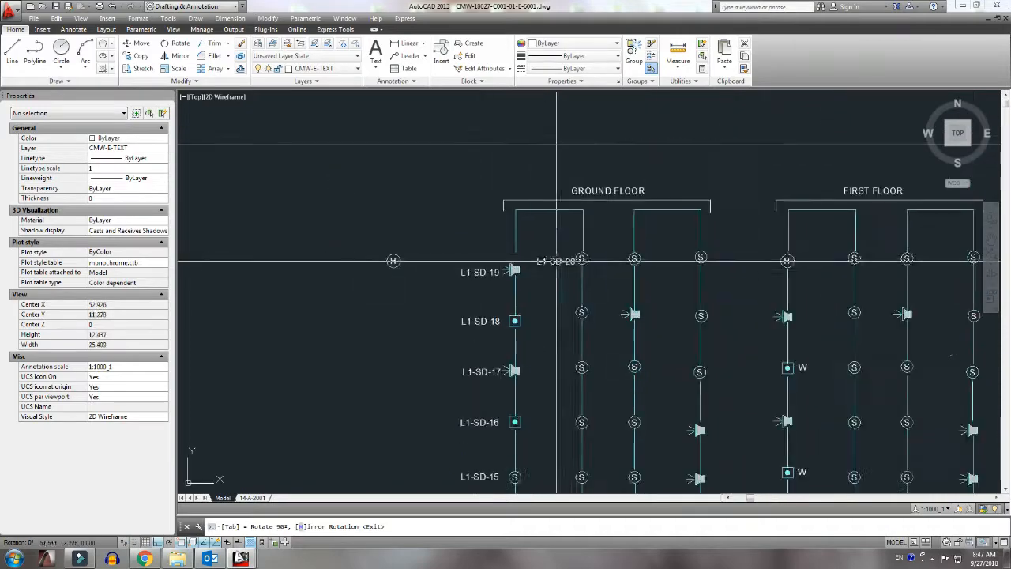
key(Escape)
Step: Move the LOOP-3 risers with their floor heading out of the sheet, to the right of the legend and notes
middle_drag(559, 405, 459, 363)
scroll(550, 433, down, 2)
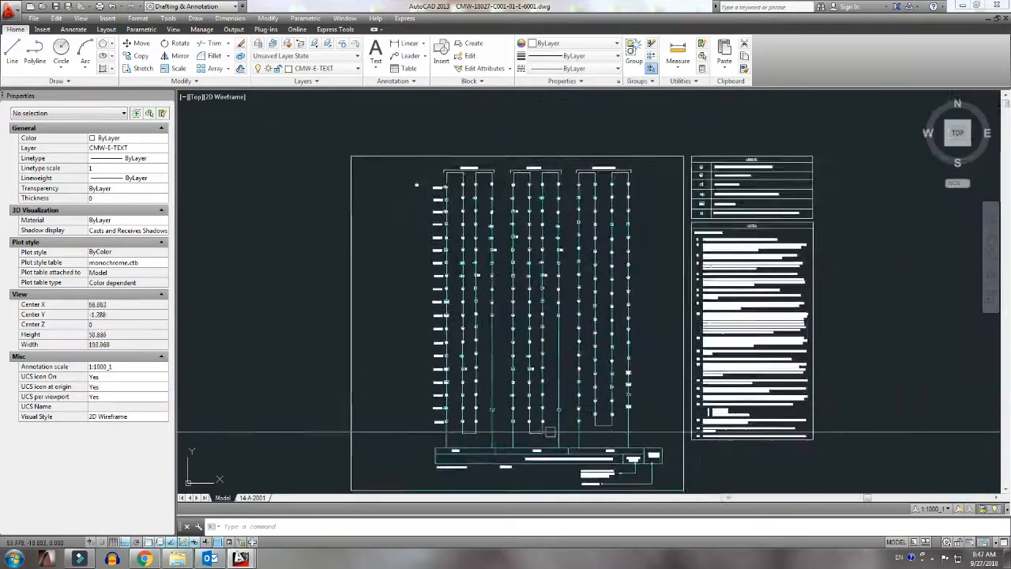
click(672, 416)
click(609, 147)
text(m)
key(Return)
click(617, 303)
middle_drag(617, 304, 520, 340)
click(859, 344)
middle_drag(484, 400, 540, 340)
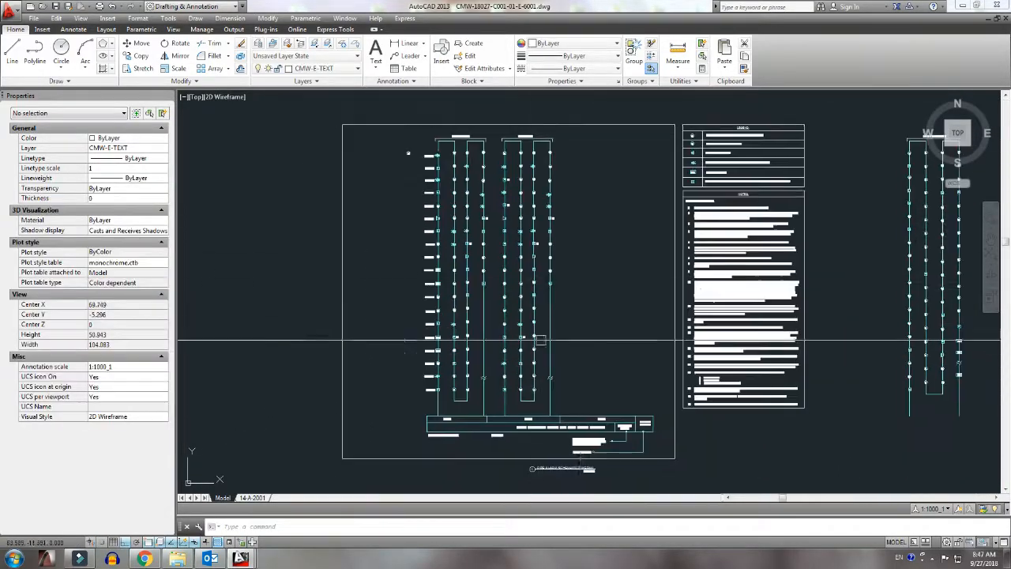
Step: Move the FIRST FLOOR riser group horizontally to the right, into the space vacated by the LOOP-3 risers
click(498, 142)
scroll(544, 402, up, 2)
click(583, 409)
click(499, 365)
scroll(502, 364, down, 2)
scroll(505, 395, up, 2)
scroll(514, 361, down, 4)
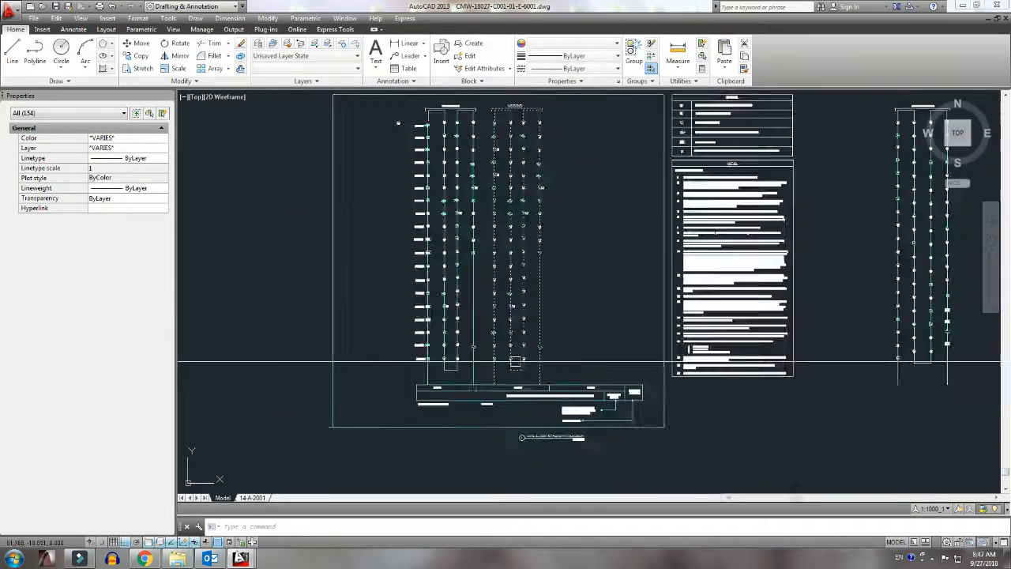
text(m)
key(Return)
scroll(515, 284, up, 4)
click(502, 294)
click(638, 297)
scroll(630, 286, down, 4)
scroll(546, 238, up, 2)
middle_drag(546, 238, 529, 157)
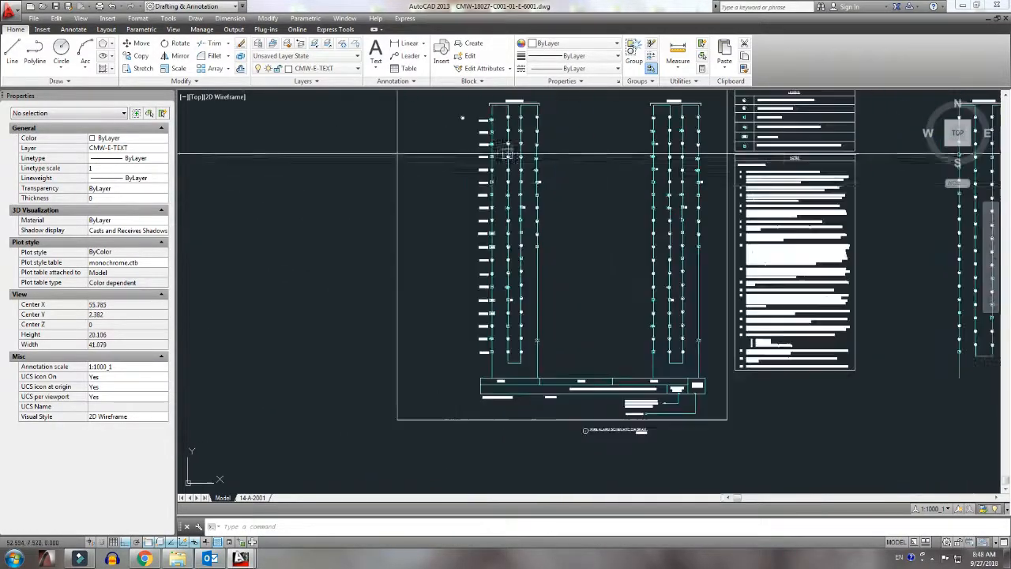
Step: Move the fourth GROUND FLOOR riser with its devices horizontally to the right, away from the third riser
click(550, 364)
click(528, 111)
scroll(523, 358, up, 4)
scroll(525, 355, down, 4)
scroll(560, 211, up, 2)
middle_drag(560, 210, 512, 346)
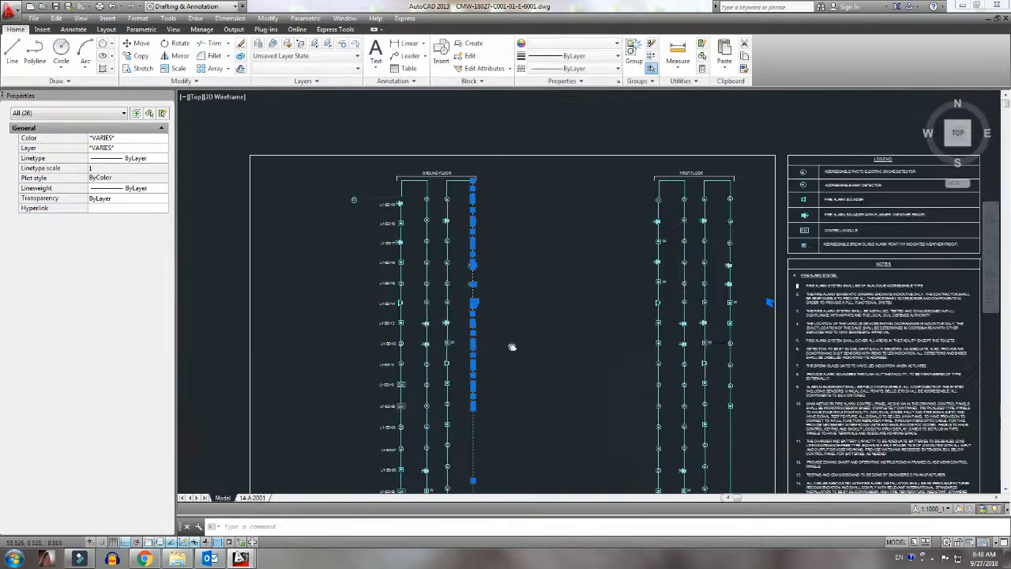
text(m)
key(Return)
click(490, 257)
click(563, 262)
Step: Stretch the second and third GROUND FLOOR risers to the right to make label space beside the first riser
scroll(435, 260, up, 2)
middle_drag(435, 260, 459, 204)
scroll(459, 203, down, 4)
text(s)
key(Return)
click(498, 415)
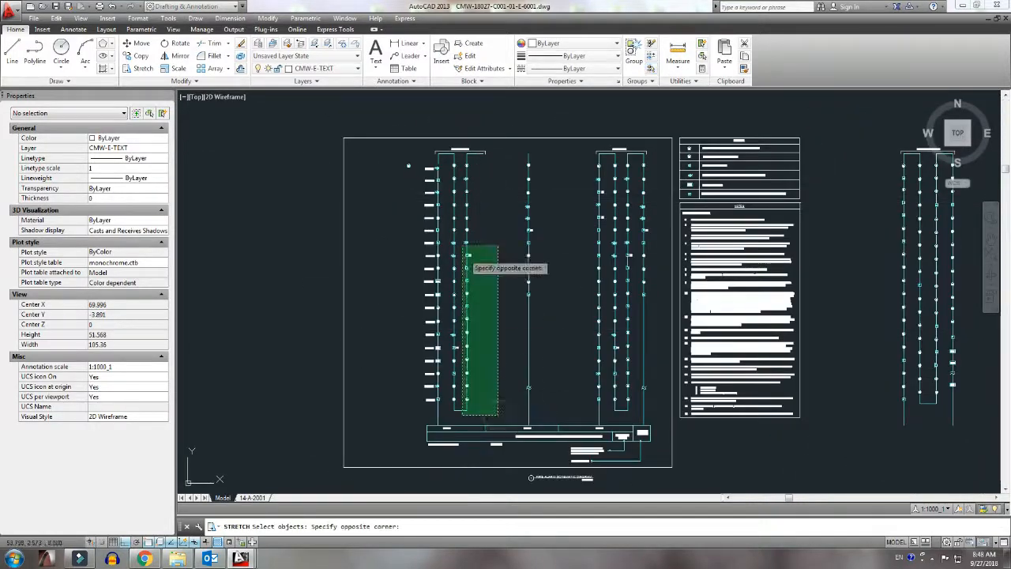
click(448, 146)
key(Return)
Step: Place incremental labels L1-SD-20 and L1-SD-21 beside the top two smoke detectors of the second GROUND FLOOR riser
scroll(466, 173, up, 4)
middle_drag(394, 193, 485, 184)
text(num)
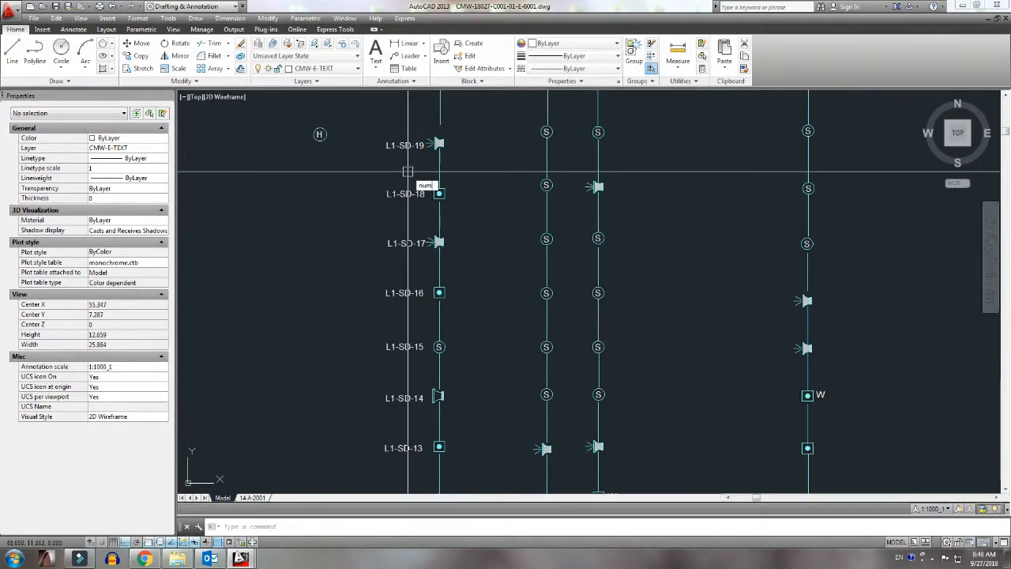
key(Return)
middle_drag(521, 151, 500, 278)
key(Escape)
Step: Stretch the third GROUND FLOOR riser to the right to make label space between it and the second riser
scroll(487, 308, down, 5)
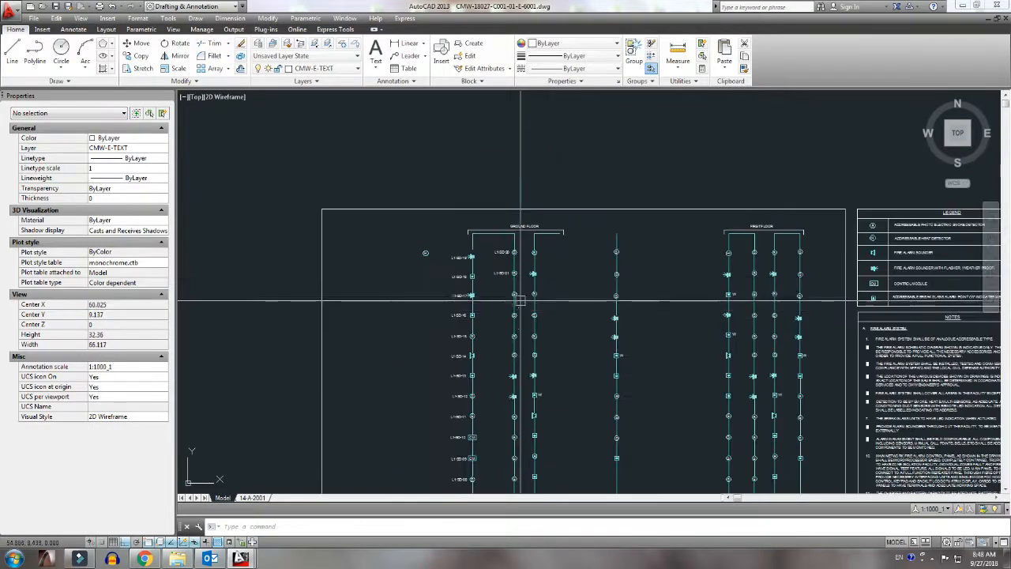
scroll(480, 318, down, 4)
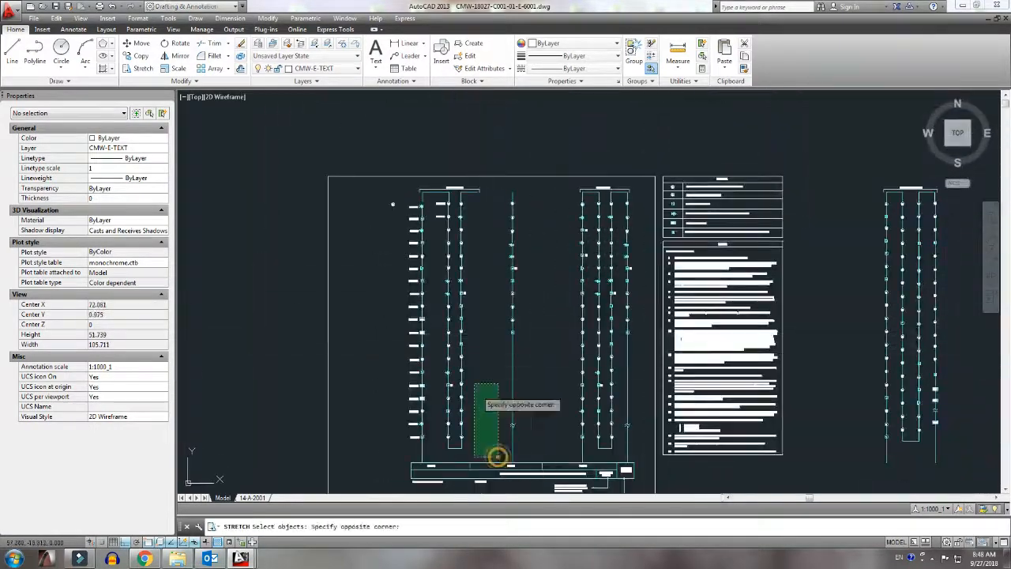
click(452, 187)
key(Return)
Step: Place the incremental label L1-SD-22 beside the top smoke detector of the third GROUND FLOOR riser
scroll(480, 237, up, 3)
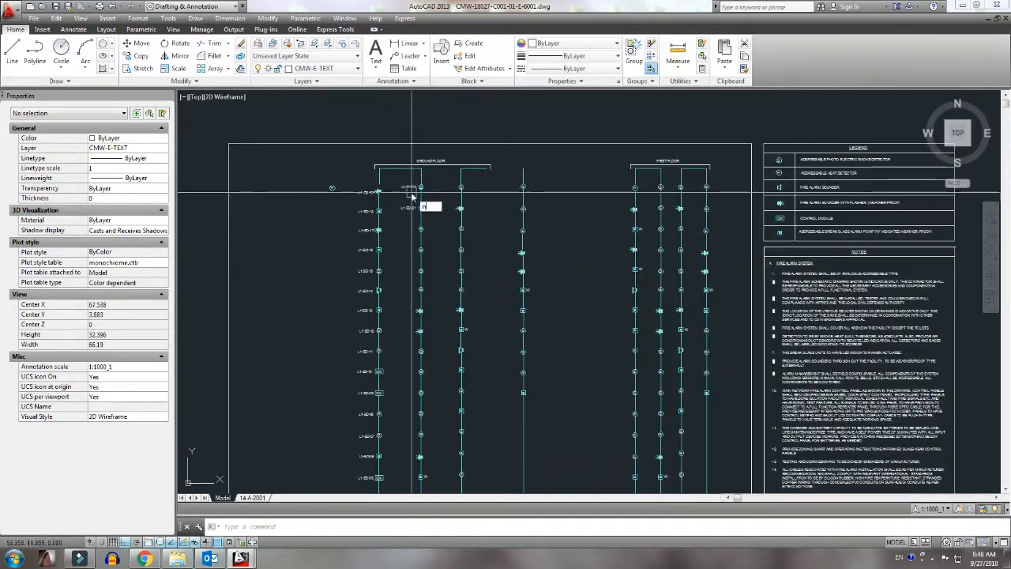
scroll(410, 198, up, 4)
scroll(410, 213, down, 4)
scroll(410, 228, up, 2)
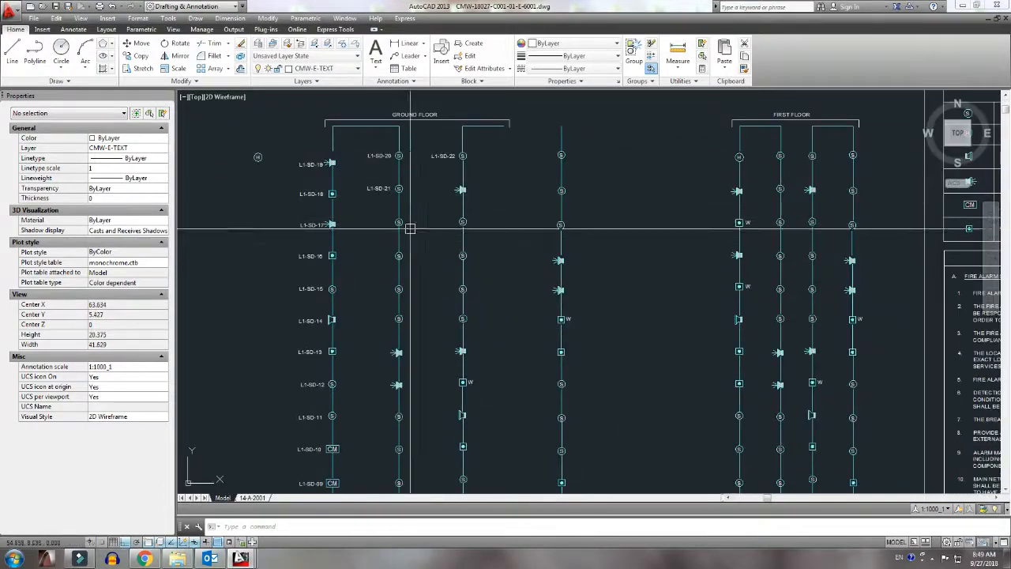
middle_drag(405, 480, 412, 311)
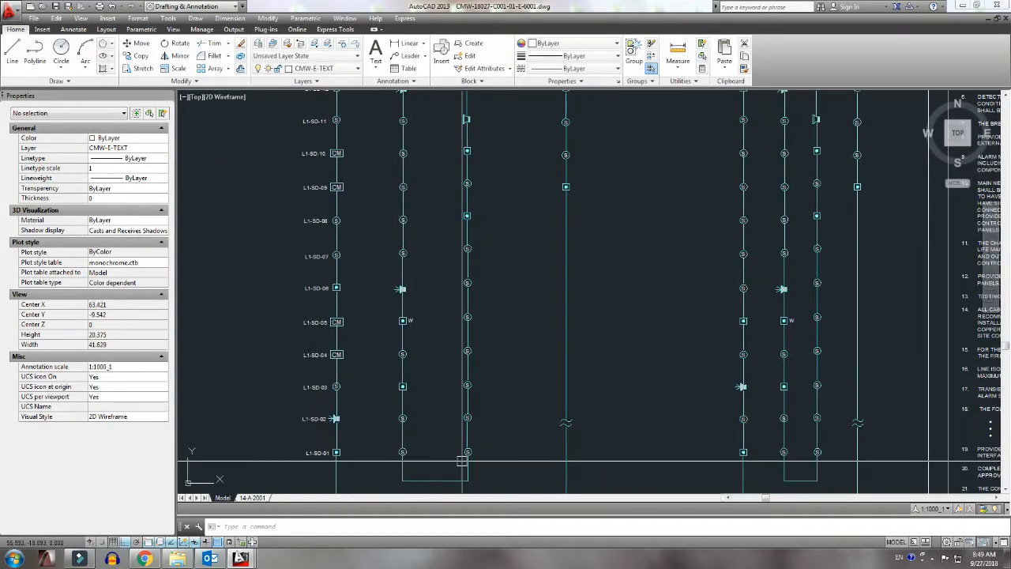
scroll(463, 461, down, 2)
scroll(361, 176, up, 4)
middle_drag(361, 176, 340, 449)
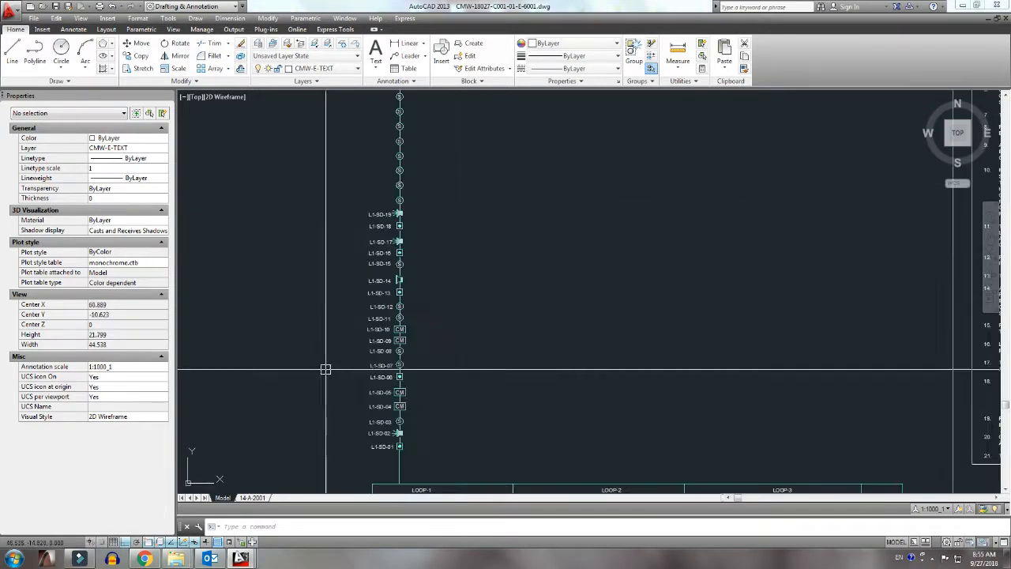
scroll(387, 311, up, 4)
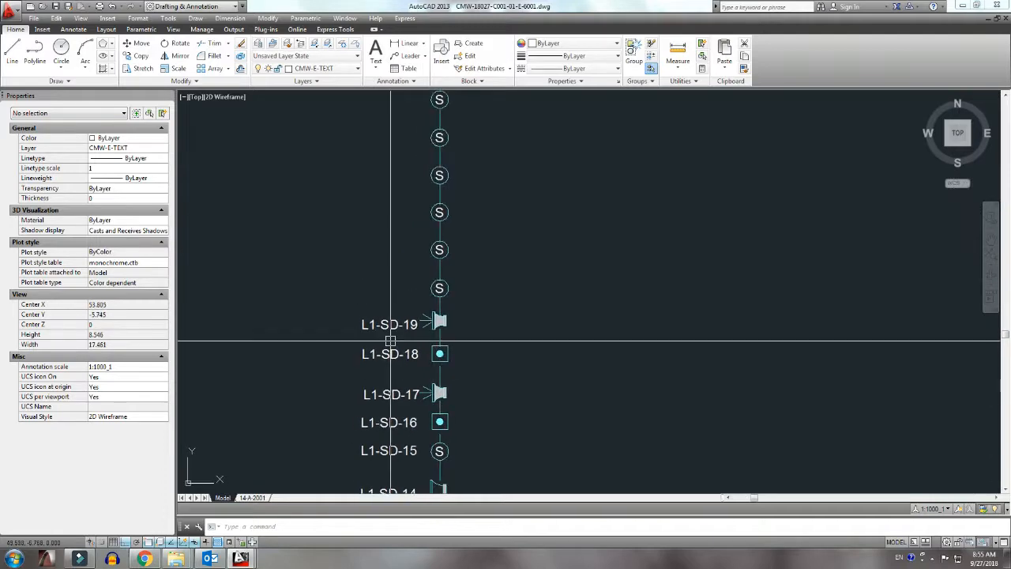
text(num)
key(Return)
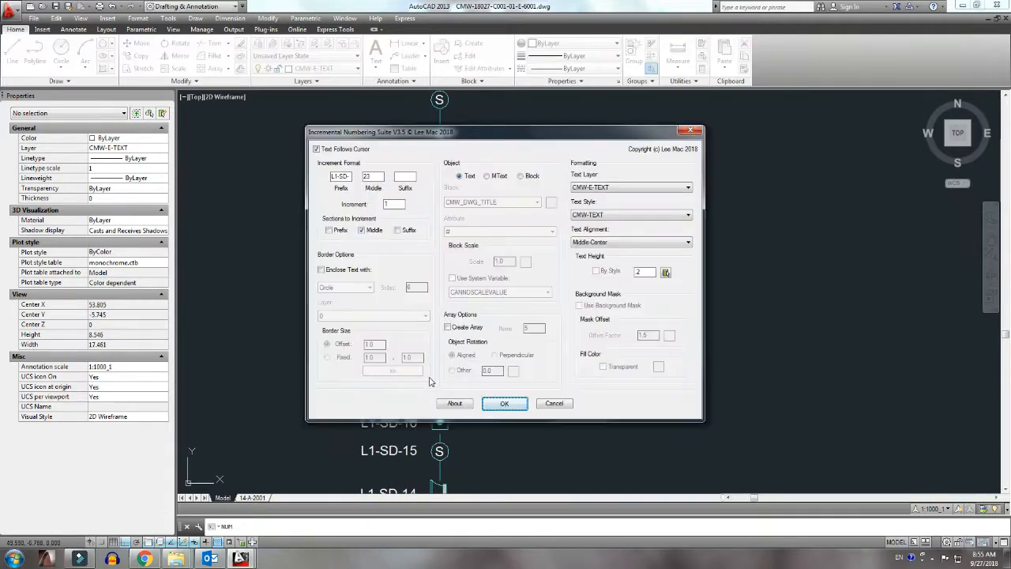
click(519, 406)
scroll(411, 371, up, 4)
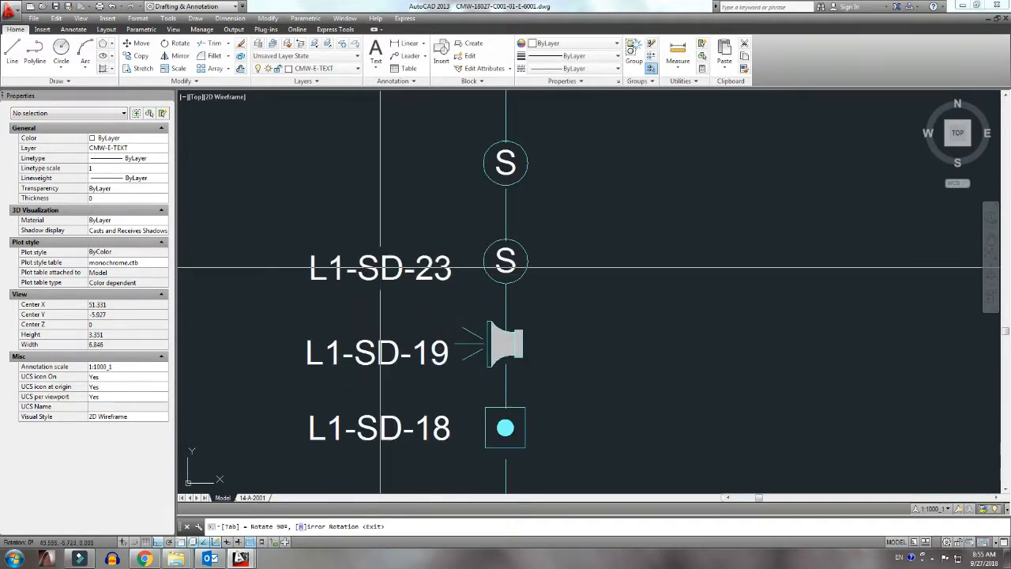
scroll(380, 268, down, 6)
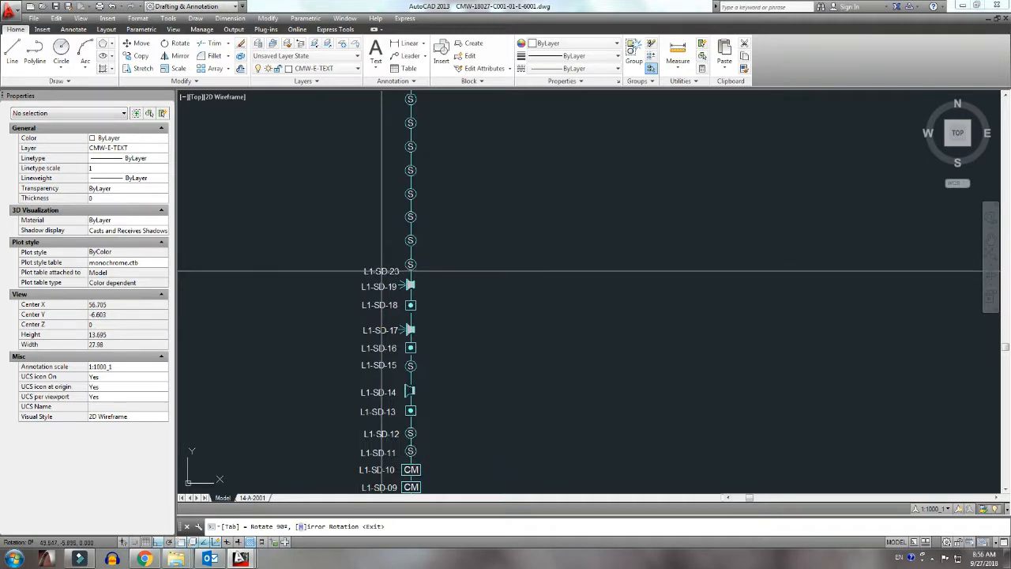
Step: Restart the incremental numbering at 20 with prefix L1-SD- and label the smoke detectors above L1-SD-19 upward as L1-SD-20 to L1-SD-28
key(Return)
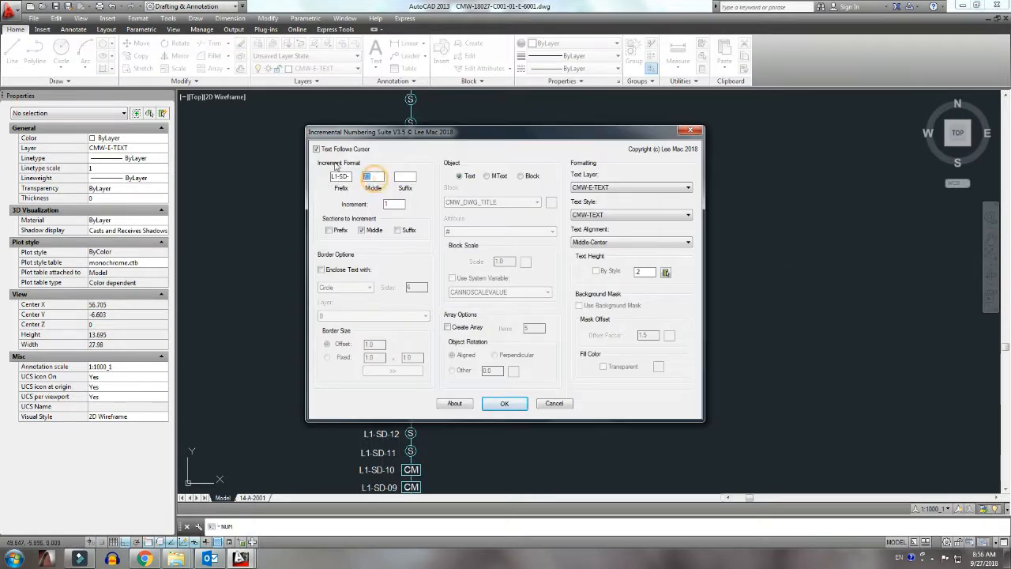
click(504, 404)
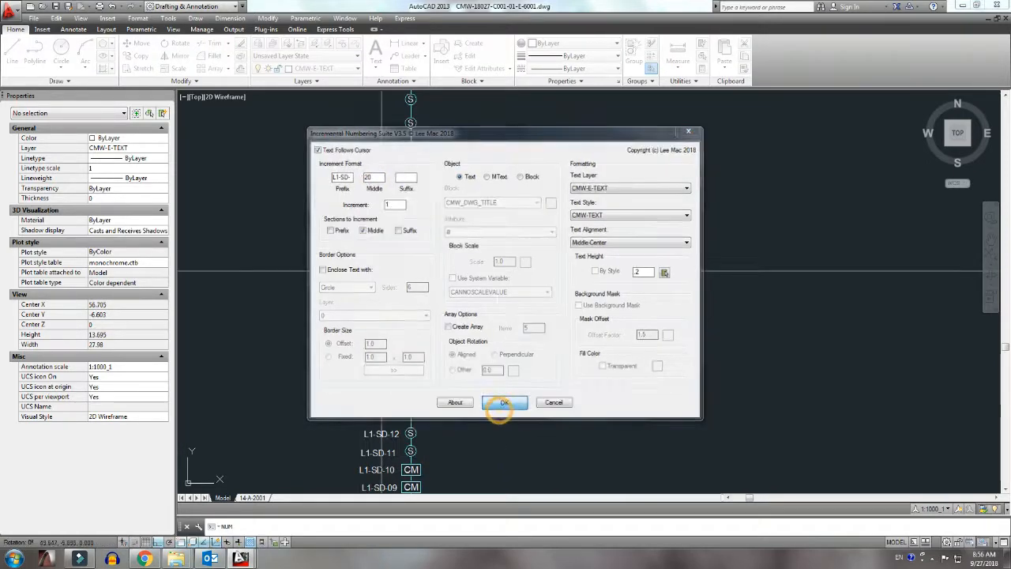
scroll(462, 303, up, 4)
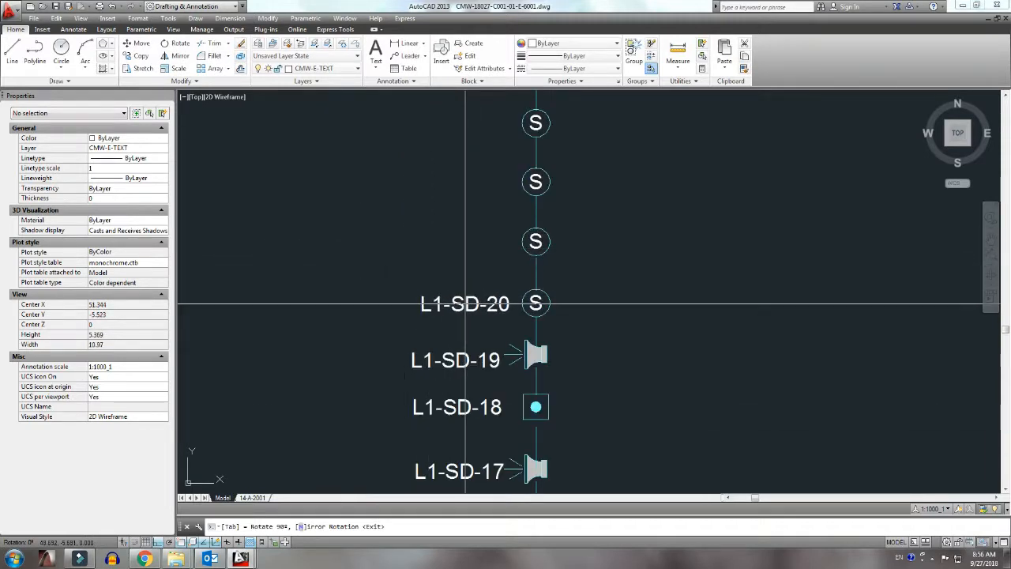
click(463, 303)
click(464, 242)
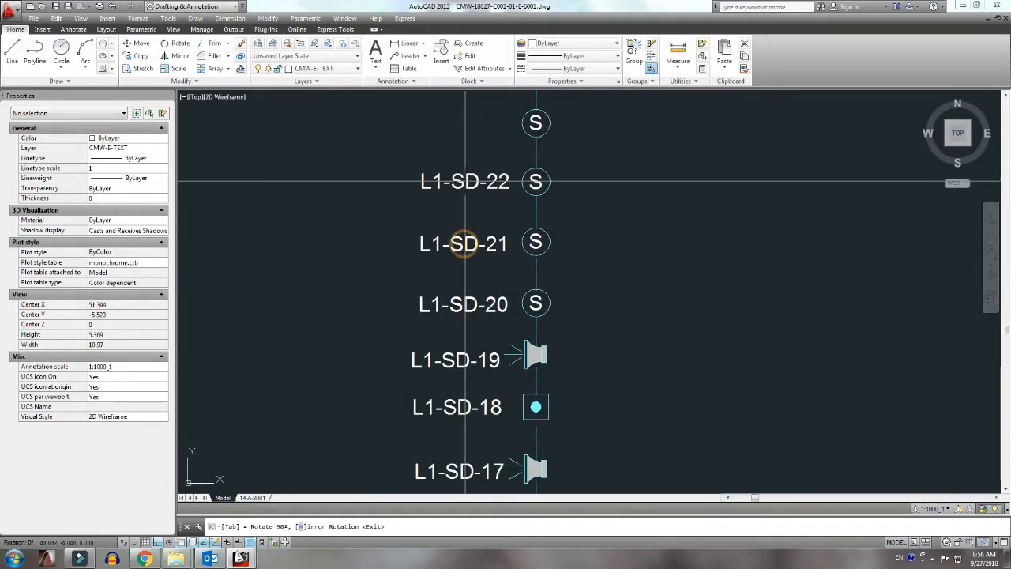
click(465, 180)
click(465, 122)
middle_drag(463, 92, 421, 257)
click(421, 257)
click(421, 190)
click(420, 135)
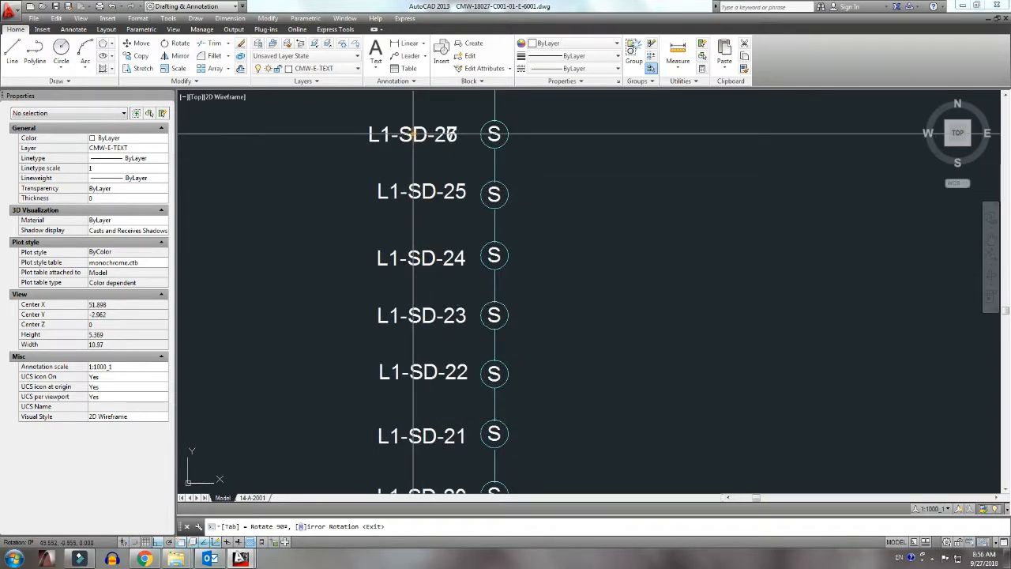
middle_drag(414, 167, 405, 320)
click(408, 244)
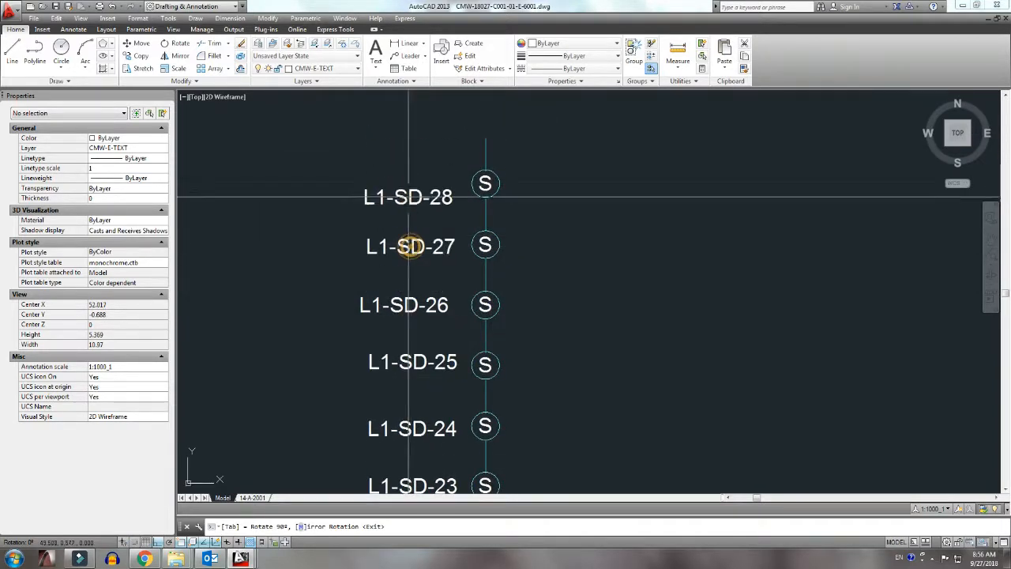
click(403, 182)
scroll(444, 237, down, 2)
scroll(444, 237, down, 1)
scroll(448, 268, up, 3)
key(Escape)
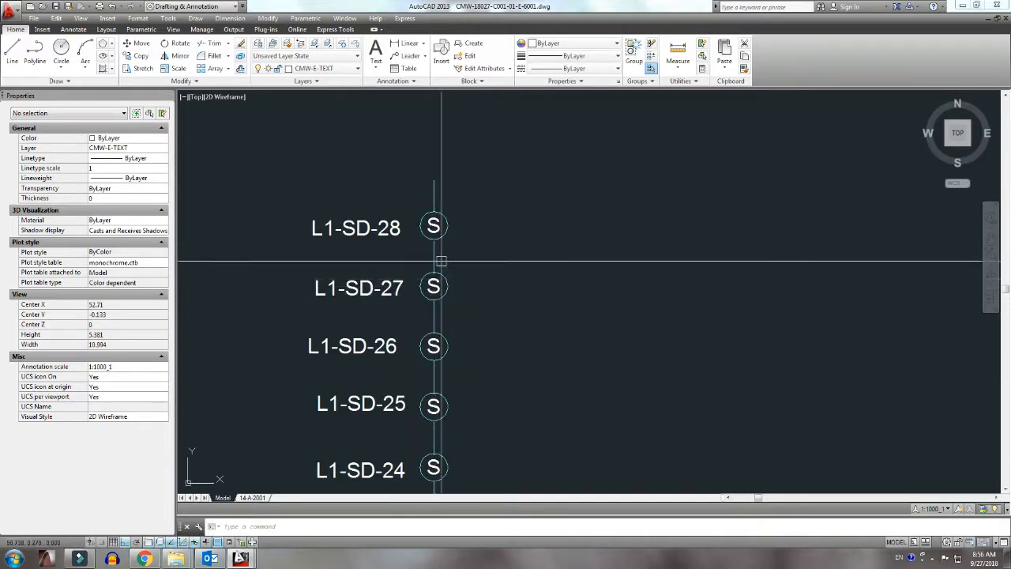
Step: Check the device labels along the LOOP-1 riser from L1-SD-28 down to L1-SD-17
middle_drag(440, 266, 424, 324)
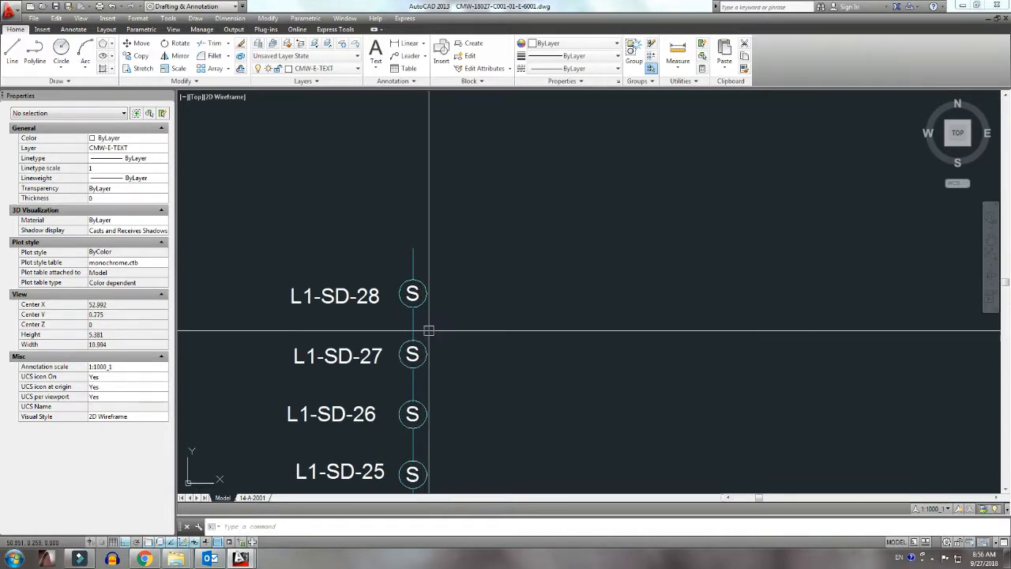
middle_drag(419, 396, 420, 393)
scroll(419, 400, down, 4)
middle_drag(420, 433, 418, 279)
scroll(419, 376, up, 4)
middle_drag(427, 412, 430, 370)
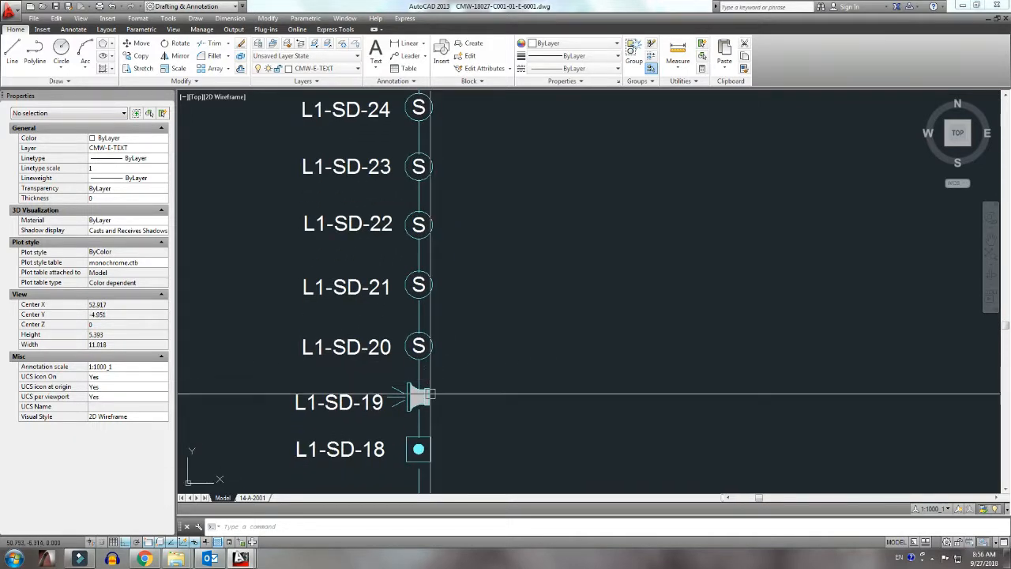
middle_drag(420, 393, 425, 359)
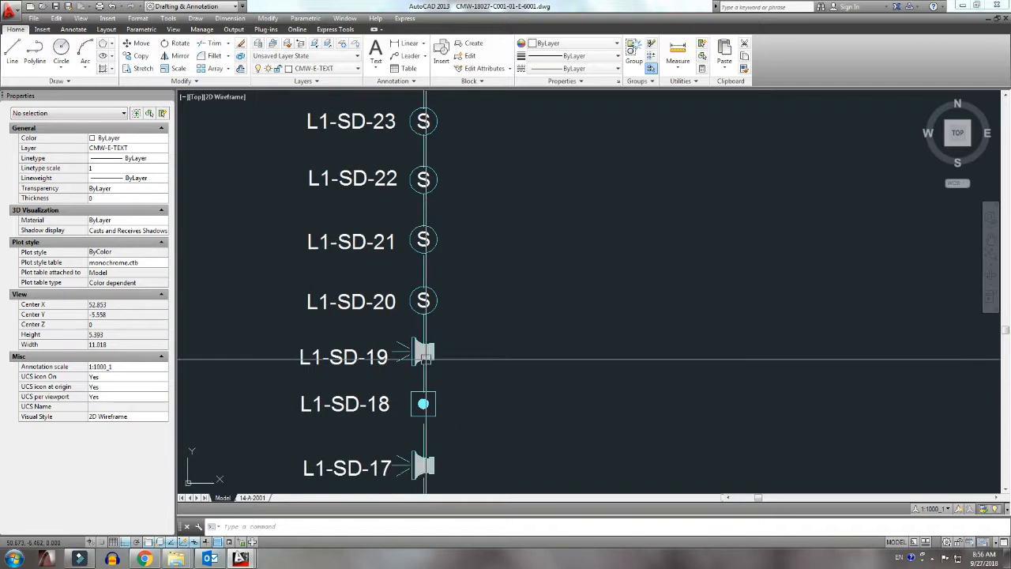
Step: Delete the smoke detector beside L1-SD-20 and move the sounder from L1-SD-19 up into its place
scroll(425, 360, up, 2)
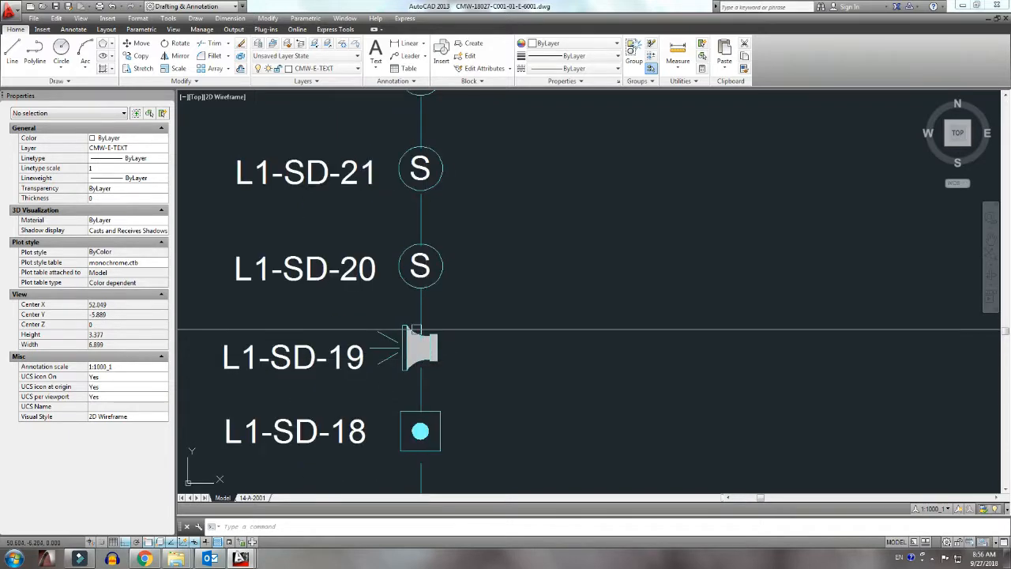
drag(386, 230, 463, 295)
key(Delete)
click(402, 339)
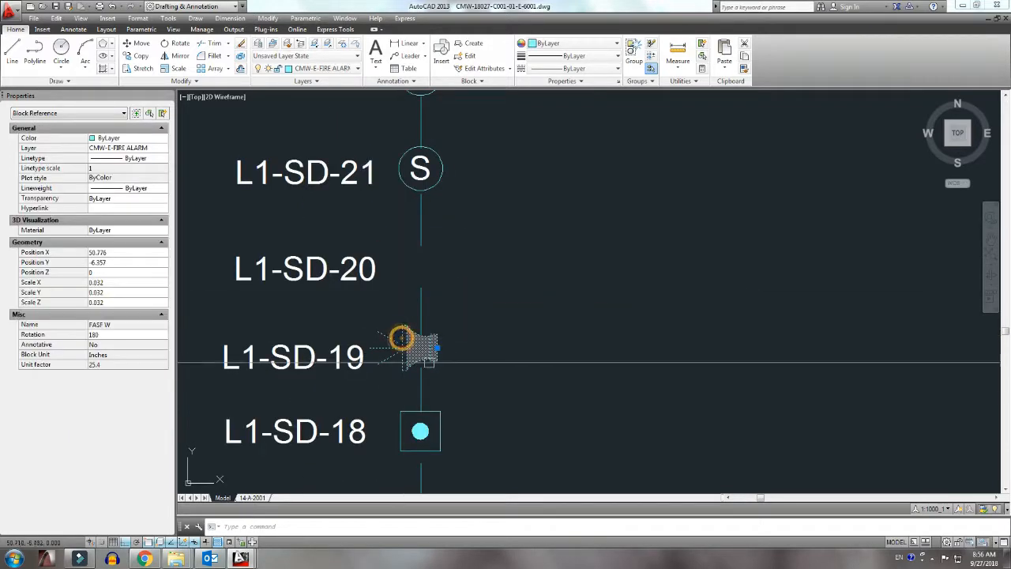
key(space)
click(497, 350)
click(499, 268)
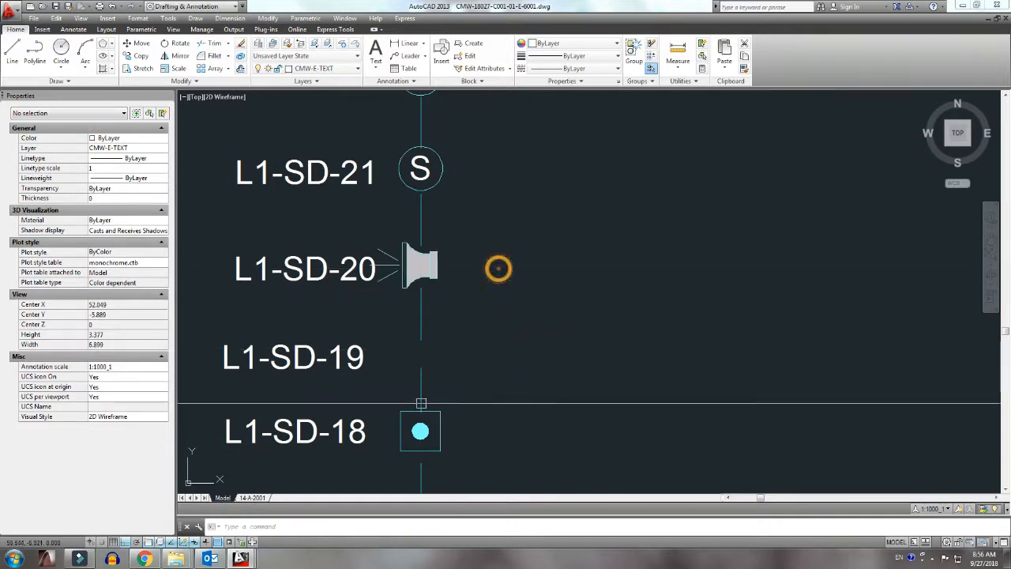
Step: Copy the BG call point beside L1-SD-18 up to the empty position beside L1-SD-19
click(422, 430)
text(co)
key(space)
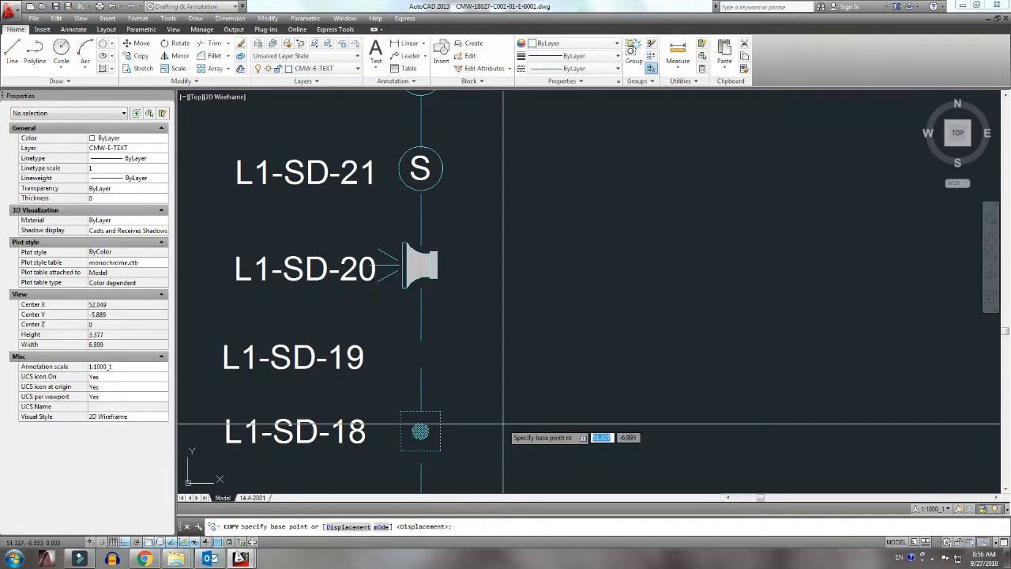
click(502, 424)
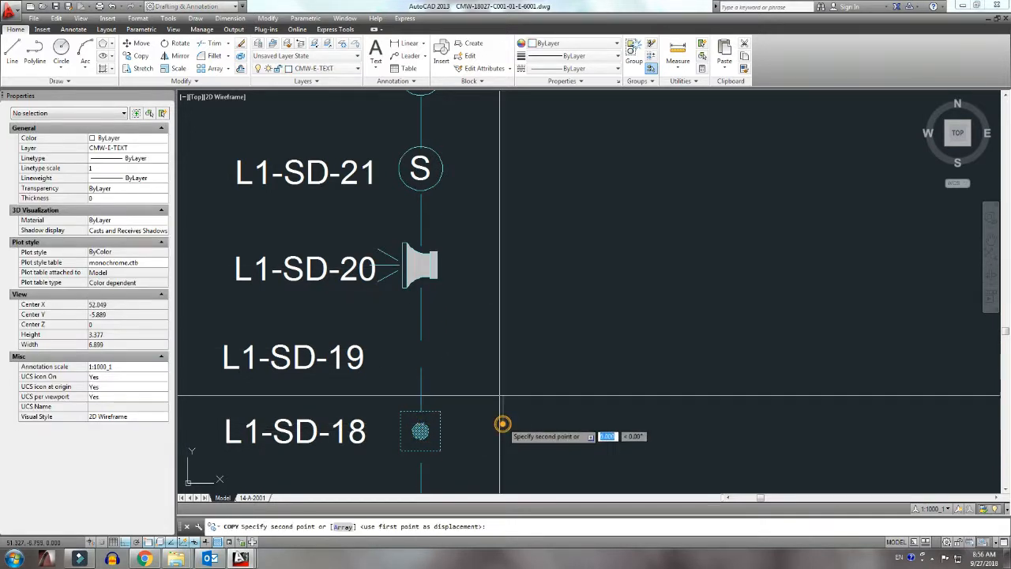
scroll(496, 347, down, 2)
click(494, 347)
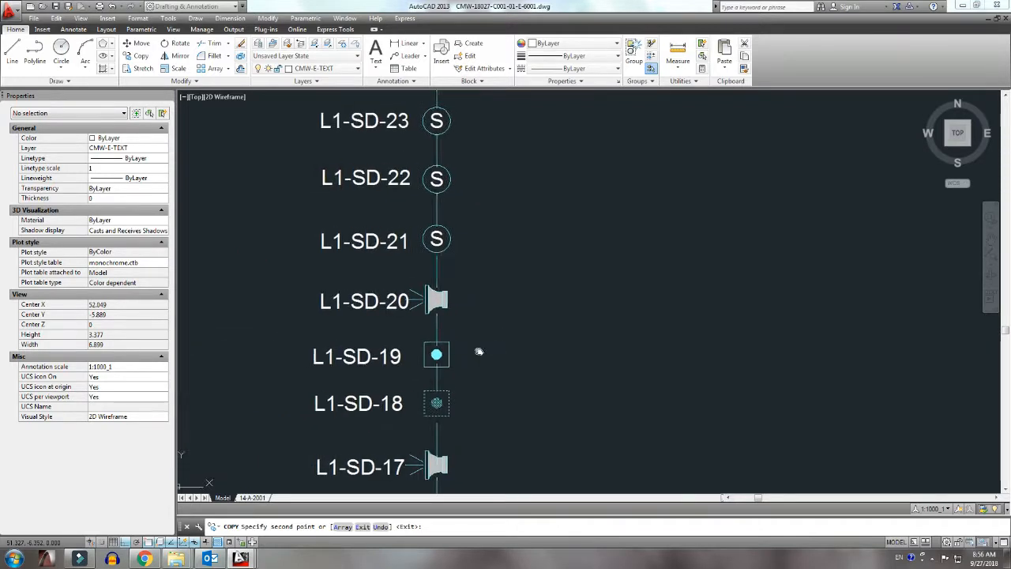
key(Return)
middle_drag(473, 339, 453, 379)
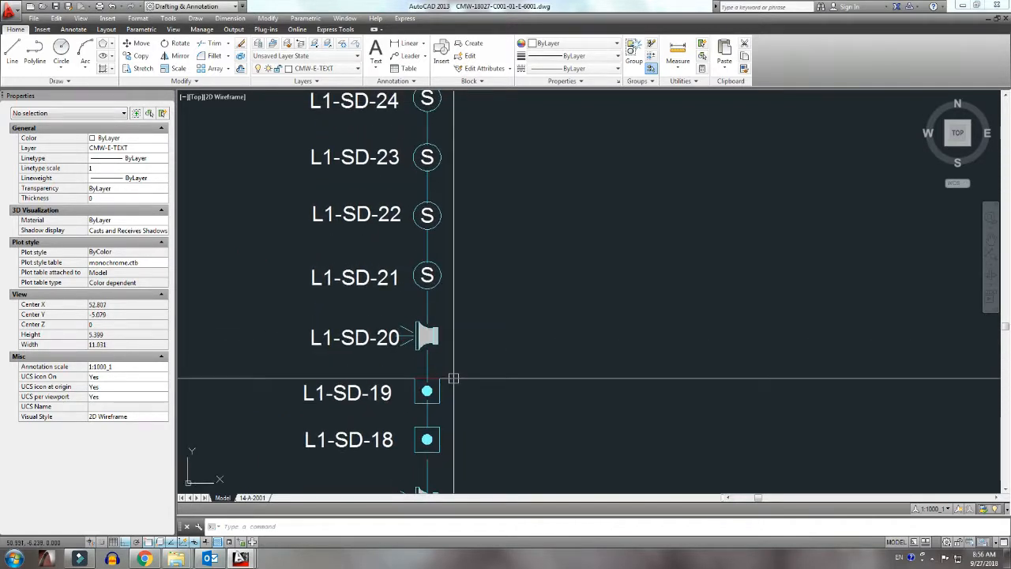
Step: Delete the two smoke detectors beside L1-SD-21 and L1-SD-22
middle_drag(426, 315, 420, 353)
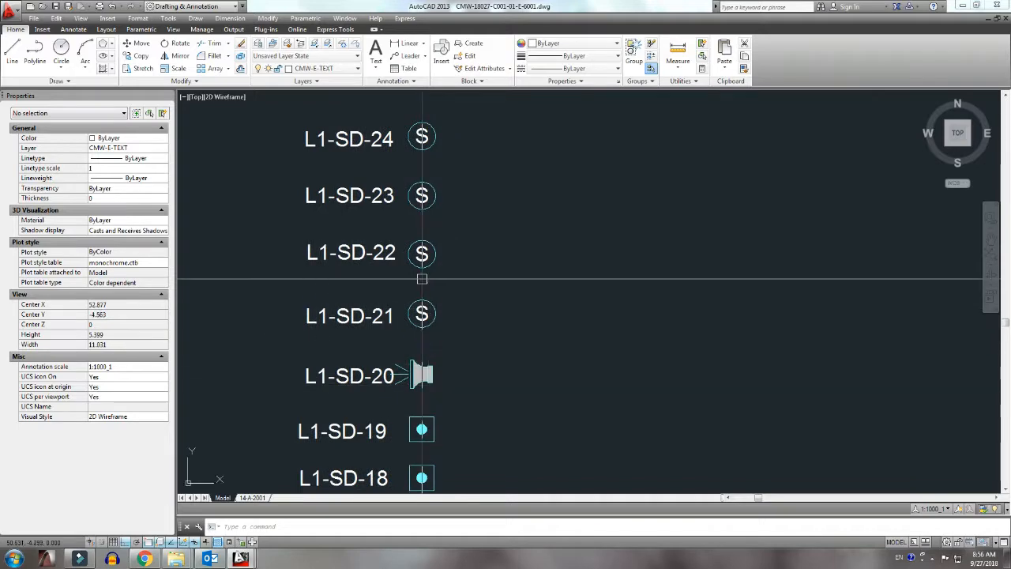
click(401, 230)
click(452, 287)
click(395, 292)
click(451, 332)
key(Delete)
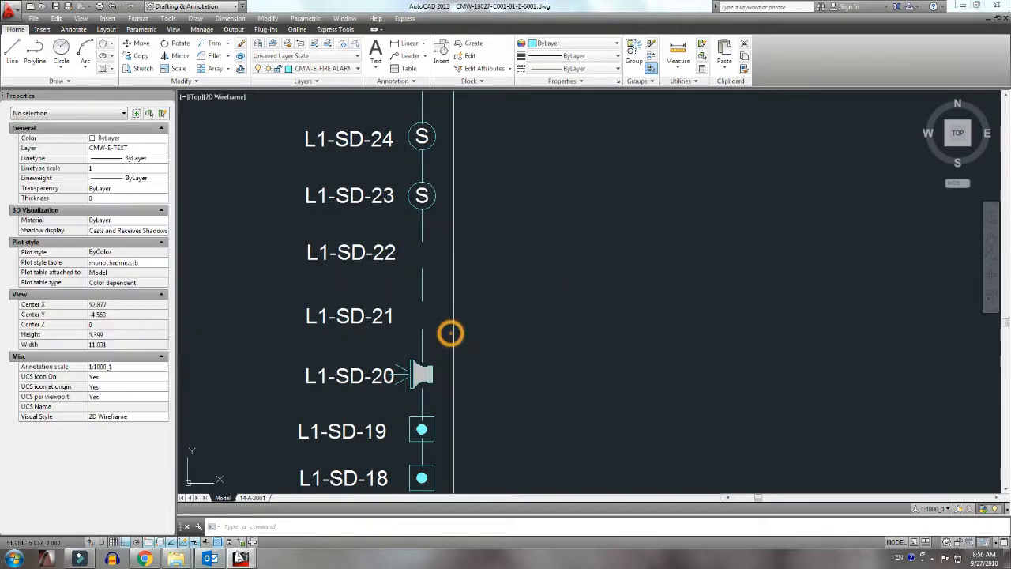
Step: Copy the two CM modules beside L1-SD-09 and L1-SD-10 up to the gap beside L1-SD-21 and L1-SD-22
scroll(481, 334, down, 5)
middle_drag(481, 334, 495, 221)
scroll(466, 344, up, 6)
click(450, 357)
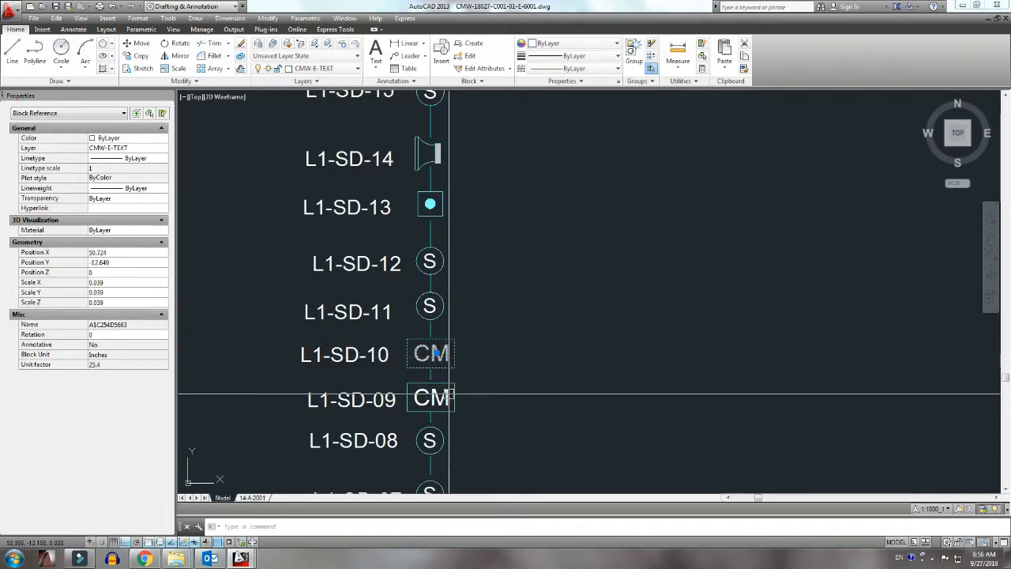
click(451, 393)
text(co)
key(Return)
click(498, 363)
scroll(499, 348, down, 6)
middle_drag(507, 122, 506, 229)
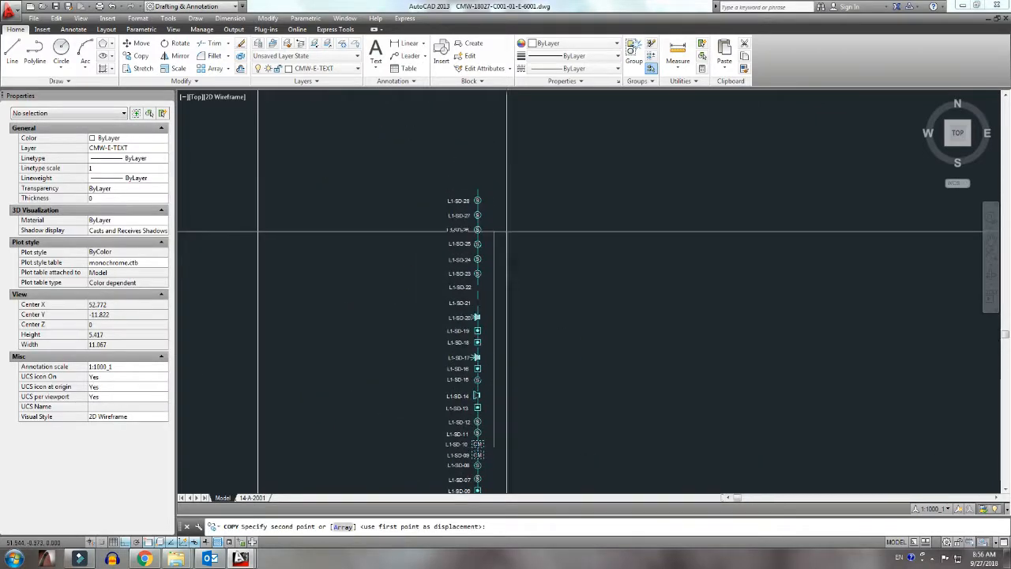
scroll(498, 292, up, 6)
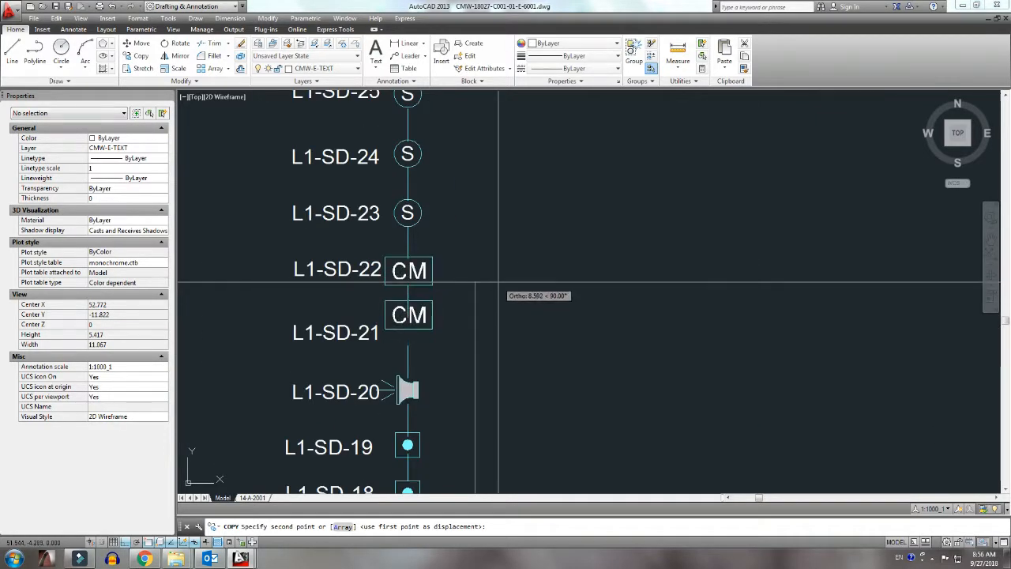
click(498, 282)
key(Return)
Step: Move the lower copied CM module straight down to line up with L1-SD-21
click(432, 316)
text(m)
key(Return)
click(460, 304)
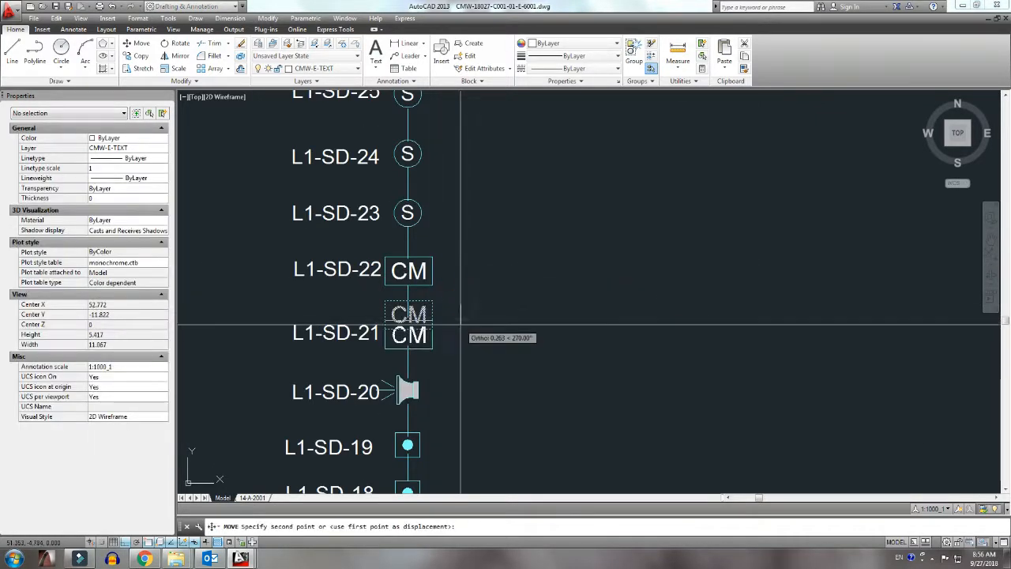
scroll(460, 324, down, 3)
scroll(406, 282, up, 5)
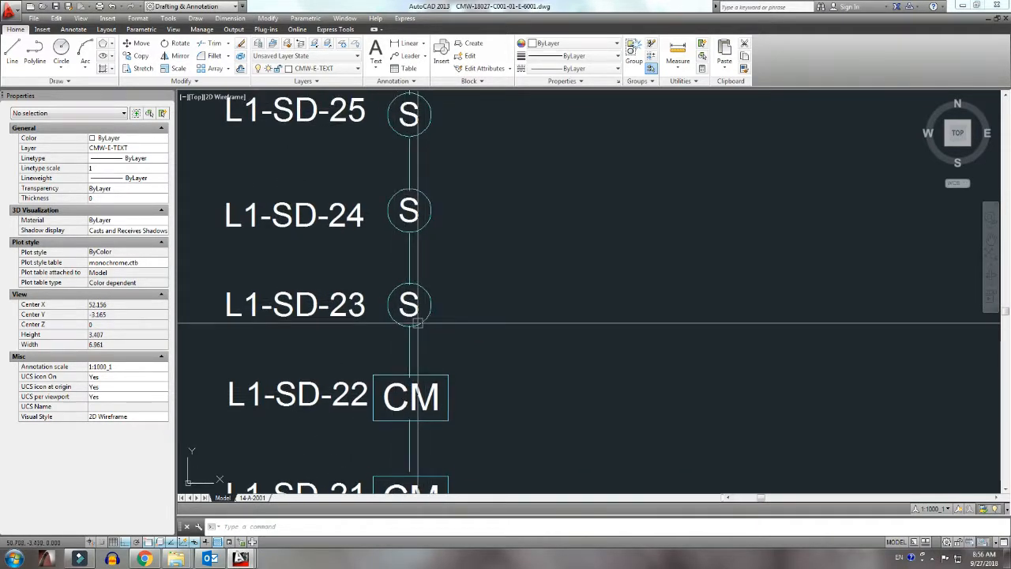
middle_drag(417, 322, 489, 226)
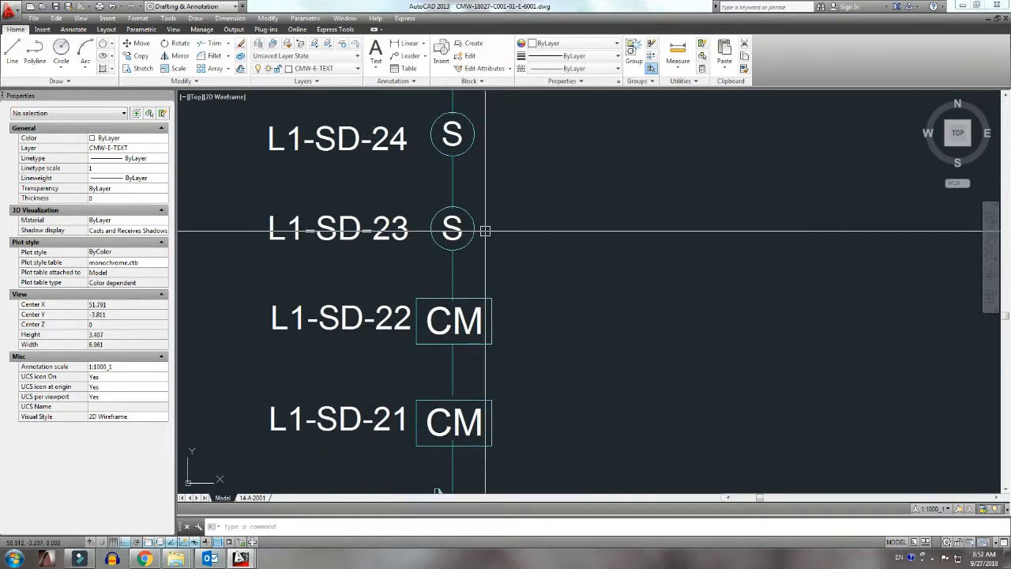
middle_drag(459, 294, 488, 199)
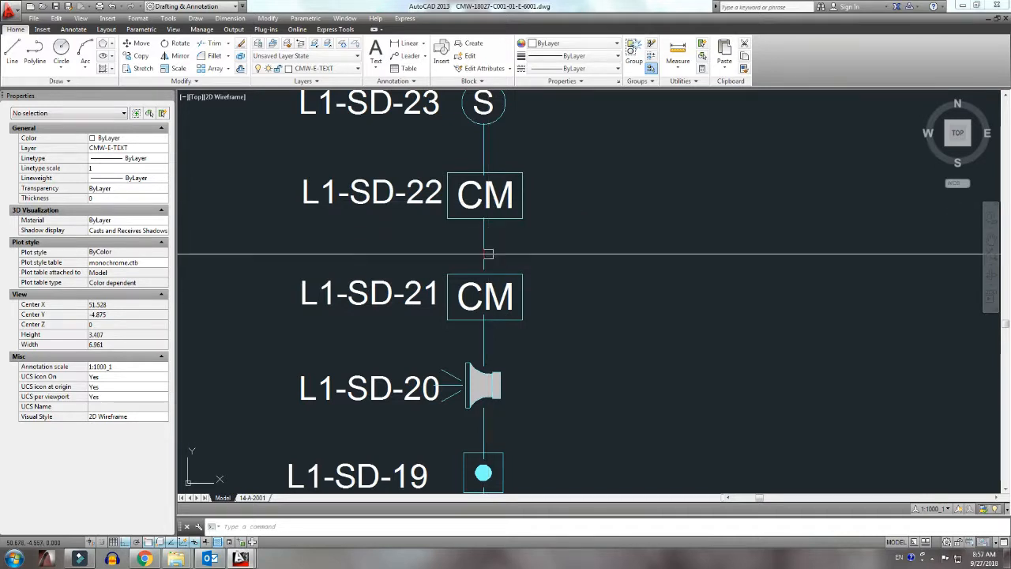
Step: Move the CM module from L1-SD-21 up to L1-SD-23 and delete the smoke detector it overlaps
click(484, 294)
key(space)
click(561, 311)
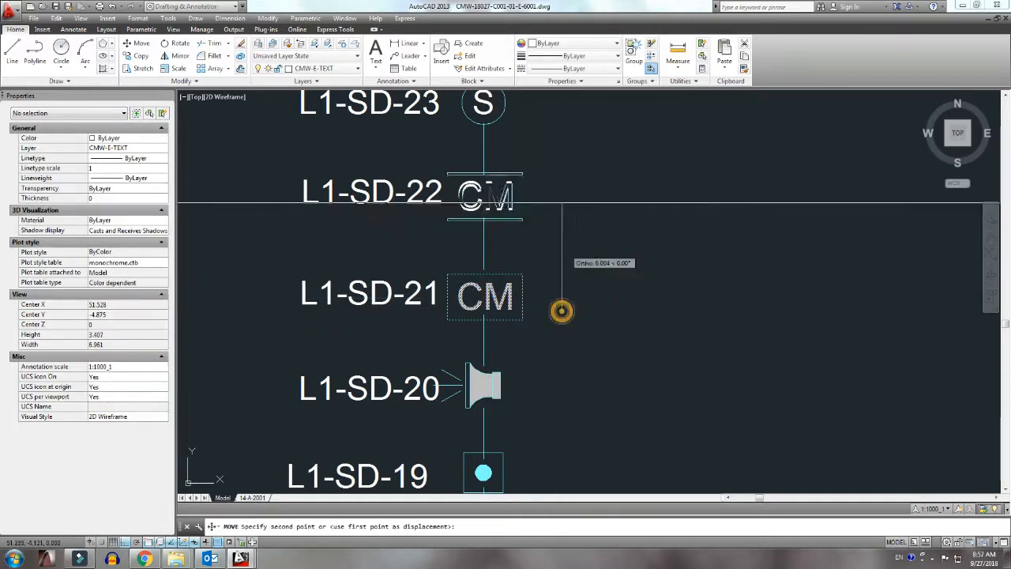
middle_drag(569, 172, 564, 323)
click(568, 264)
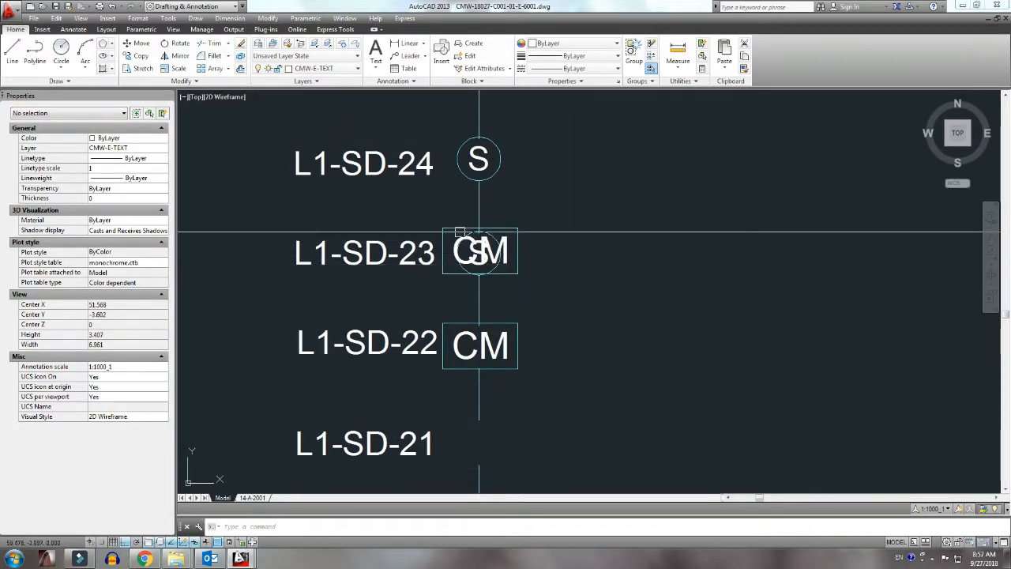
scroll(461, 232, up, 2)
click(523, 235)
key(Delete)
Step: Copy the BG call point beside L1-SD-19 up to the empty position beside L1-SD-21
scroll(525, 234, down, 3)
middle_drag(520, 423, 523, 348)
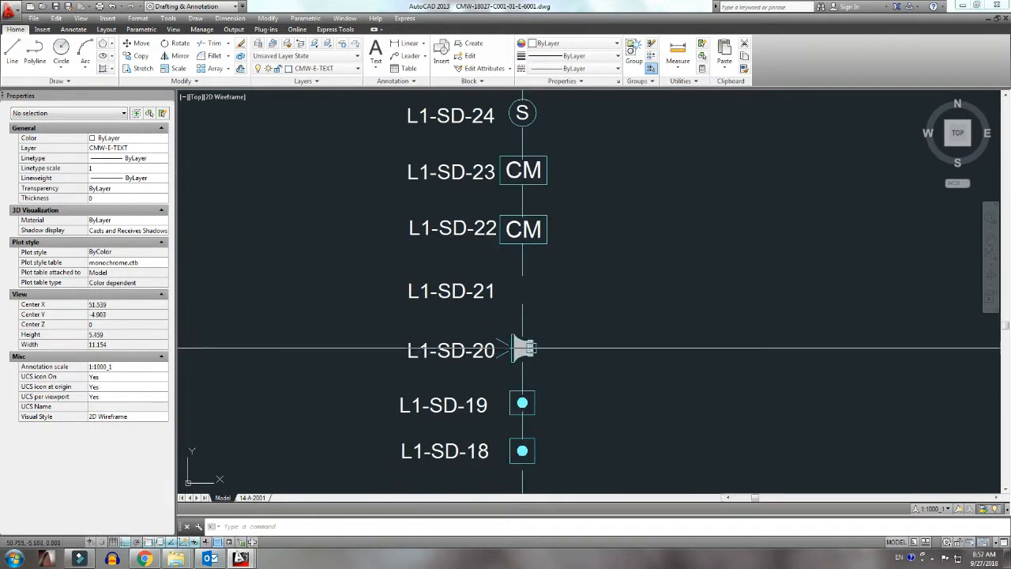
click(523, 401)
text(co)
key(space)
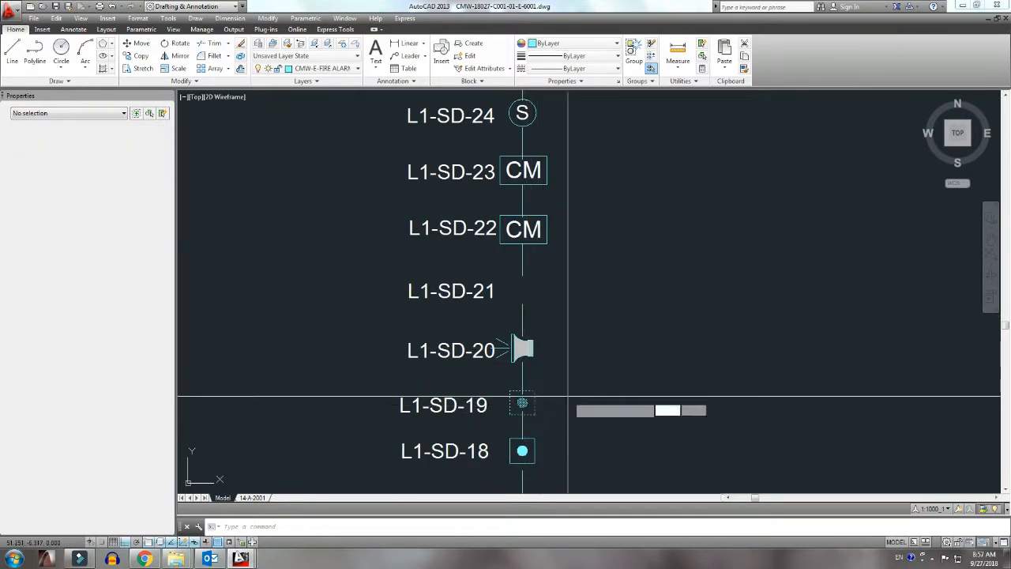
click(571, 396)
click(582, 286)
key(Escape)
Step: Delete the smoke detectors beside L1-SD-25 and L1-SD-26
scroll(563, 290, down, 4)
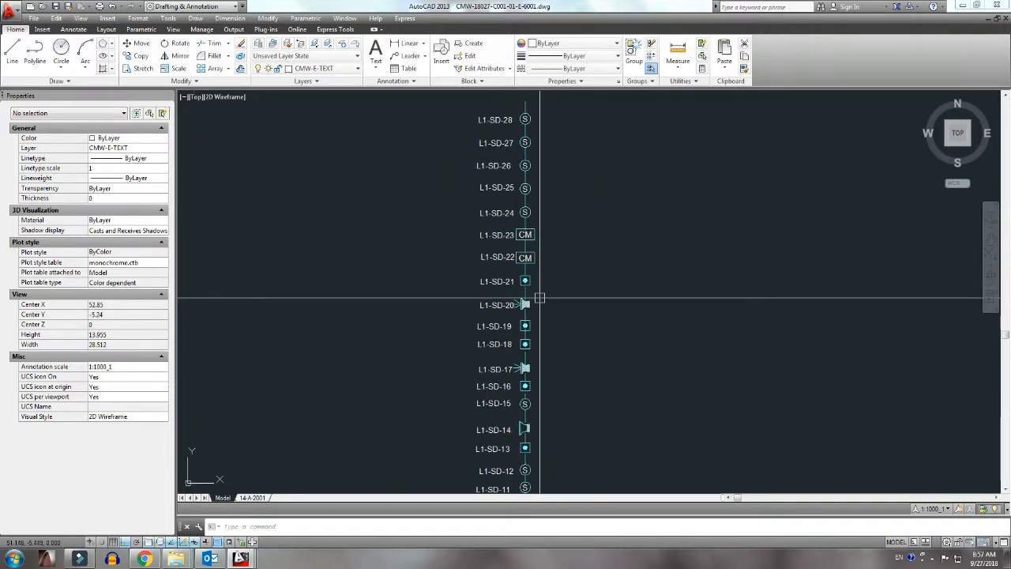
scroll(527, 272, up, 3)
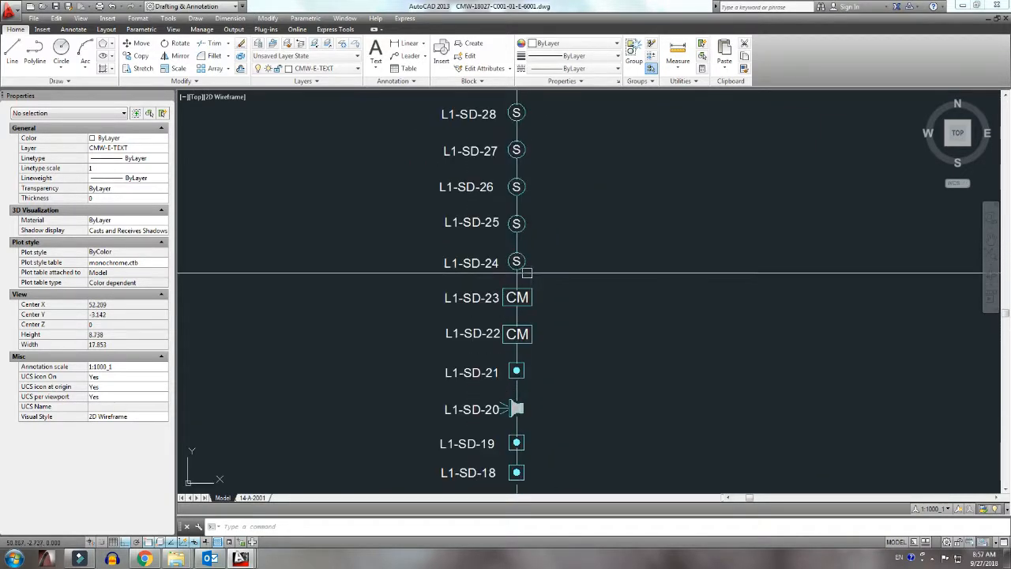
mouse_move(527, 273)
middle_down()
mouse_move(525, 306)
mouse_move(497, 356)
middle_up()
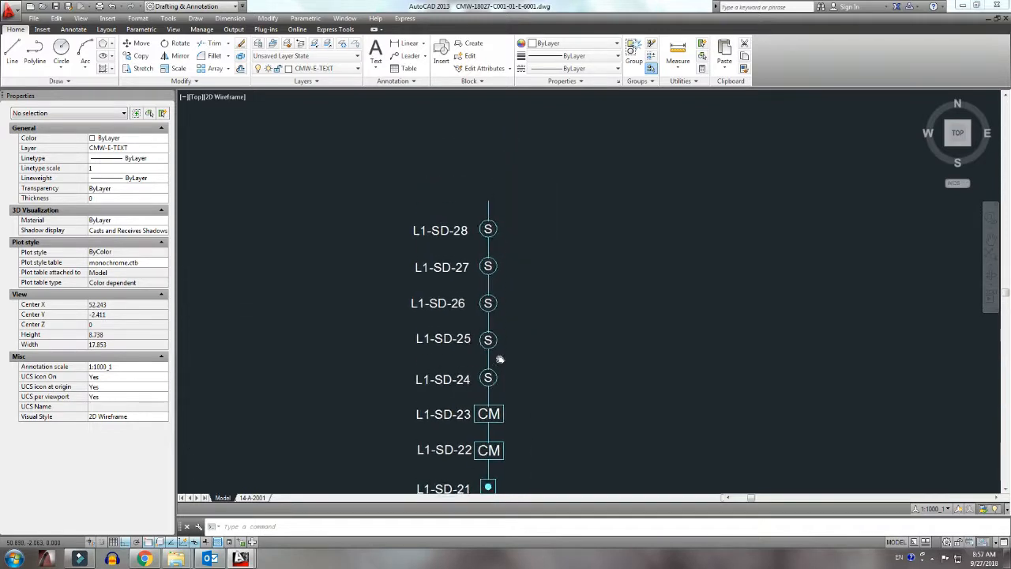
scroll(495, 351, up, 2)
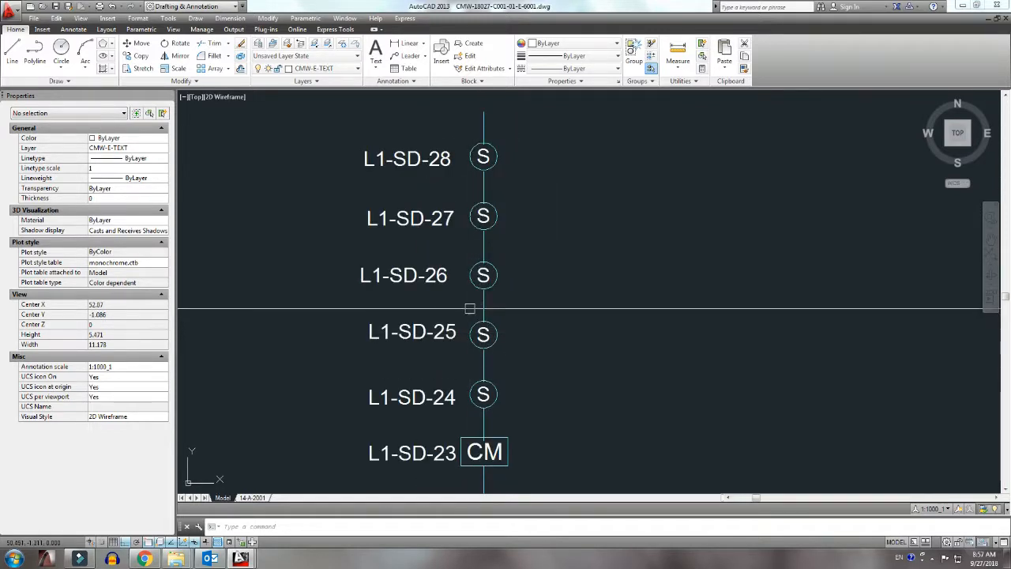
click(483, 333)
key(Delete)
click(484, 274)
key(Delete)
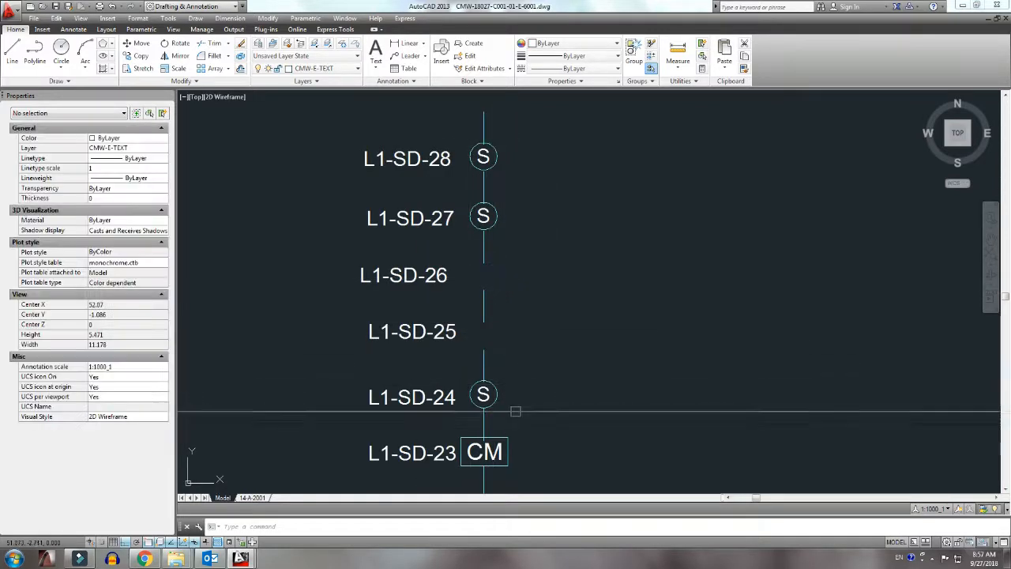
Step: Copy the CM module beside L1-SD-23 up to the empty positions beside L1-SD-25 and L1-SD-26
click(506, 441)
text(co)
key(Return)
click(540, 416)
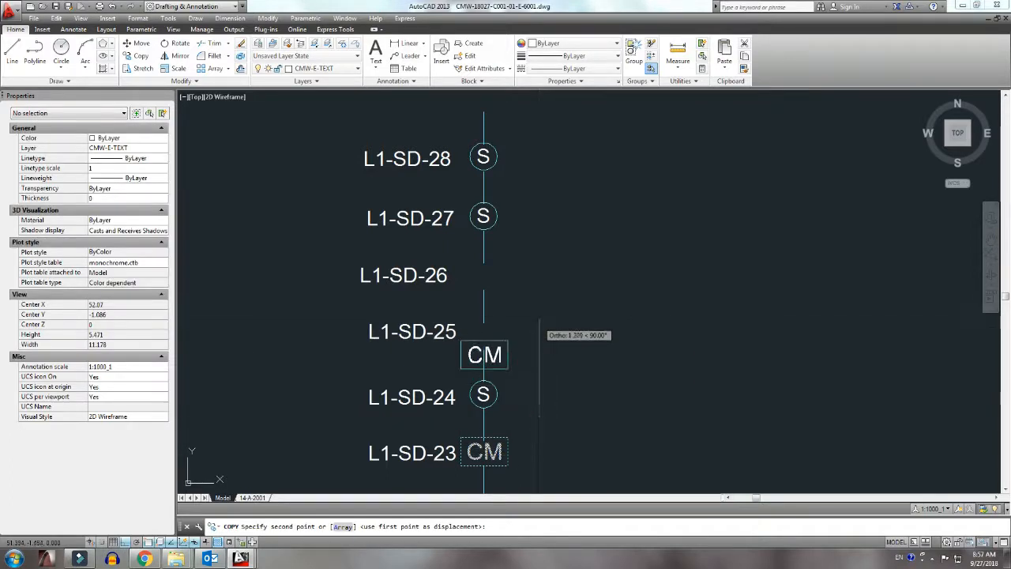
click(541, 299)
click(539, 239)
key(Return)
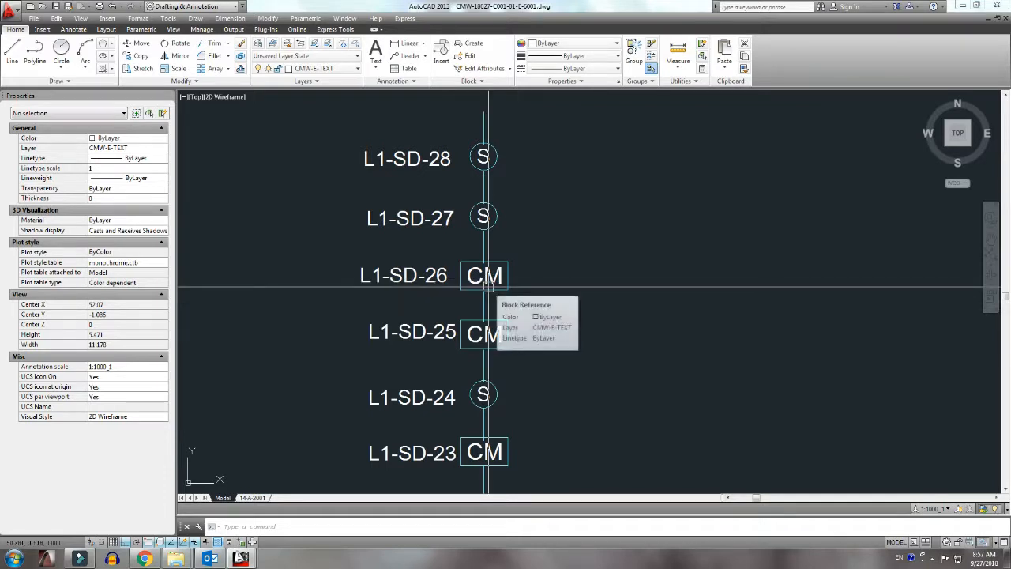
Step: Delete the smoke detector beside L1-SD-28
middle_drag(517, 262, 506, 289)
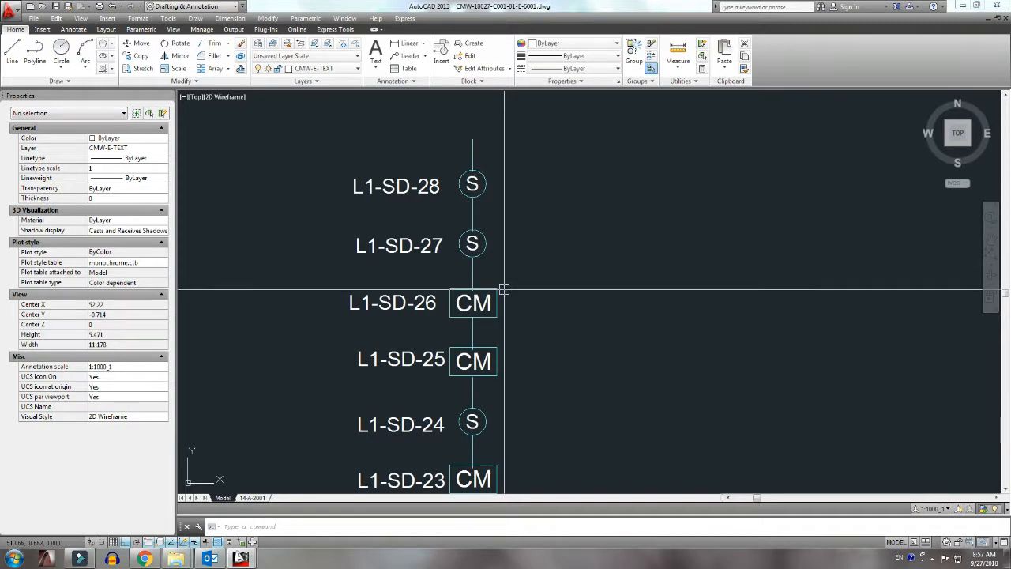
click(472, 185)
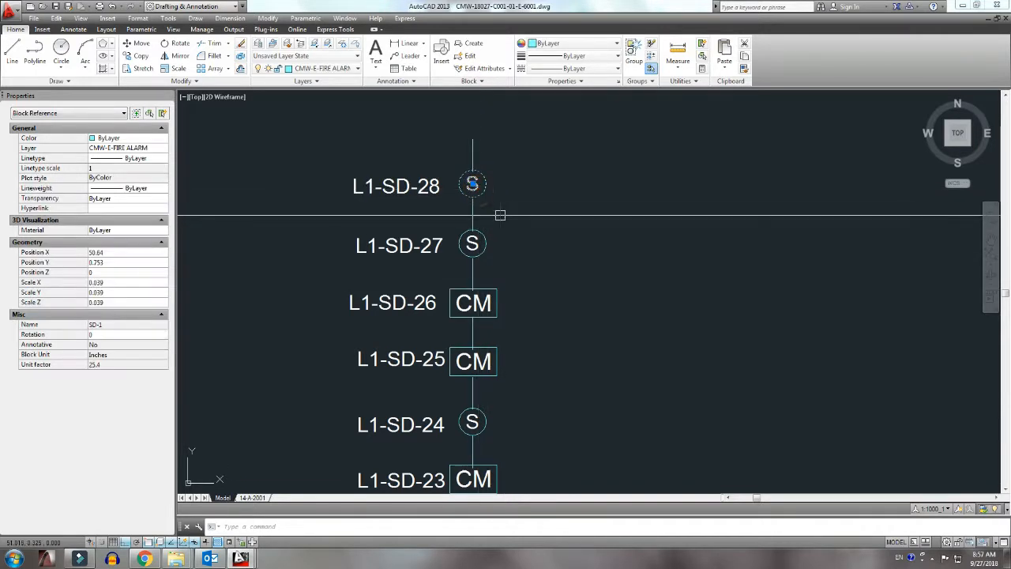
key(Delete)
Step: Copy the L1-SD-18 and L1-SD-19 call points, the L1-SD-20 sounder and their connecting lines to the riser's top, starting at L1-SD-28
middle_drag(479, 427, 494, 289)
middle_drag(496, 469, 507, 316)
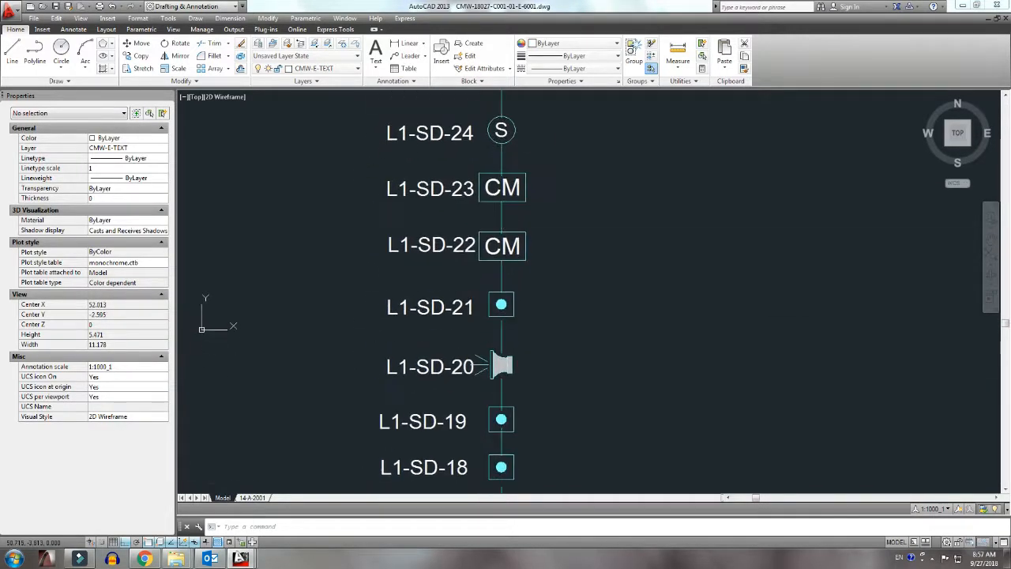
click(505, 420)
click(511, 456)
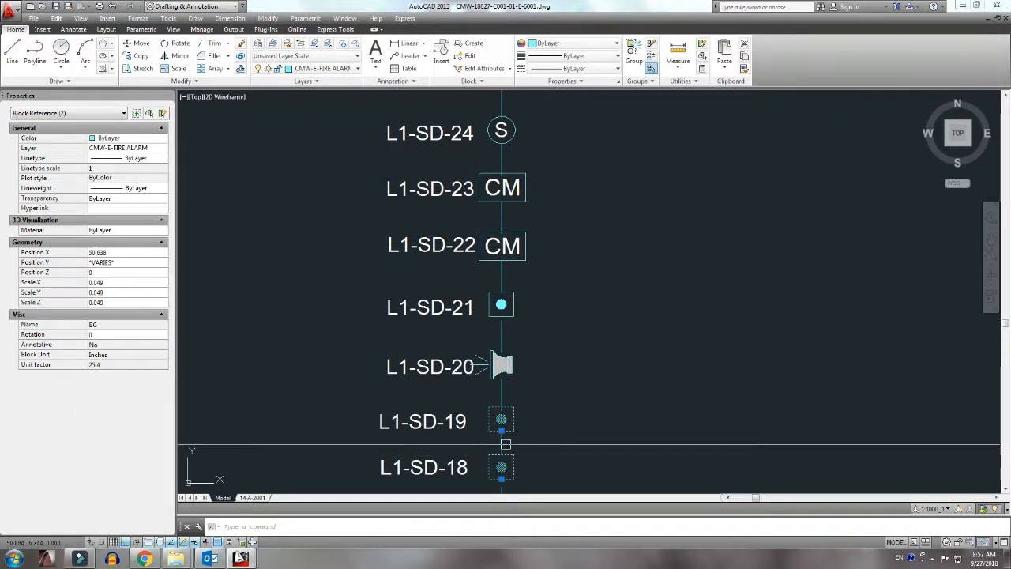
click(518, 366)
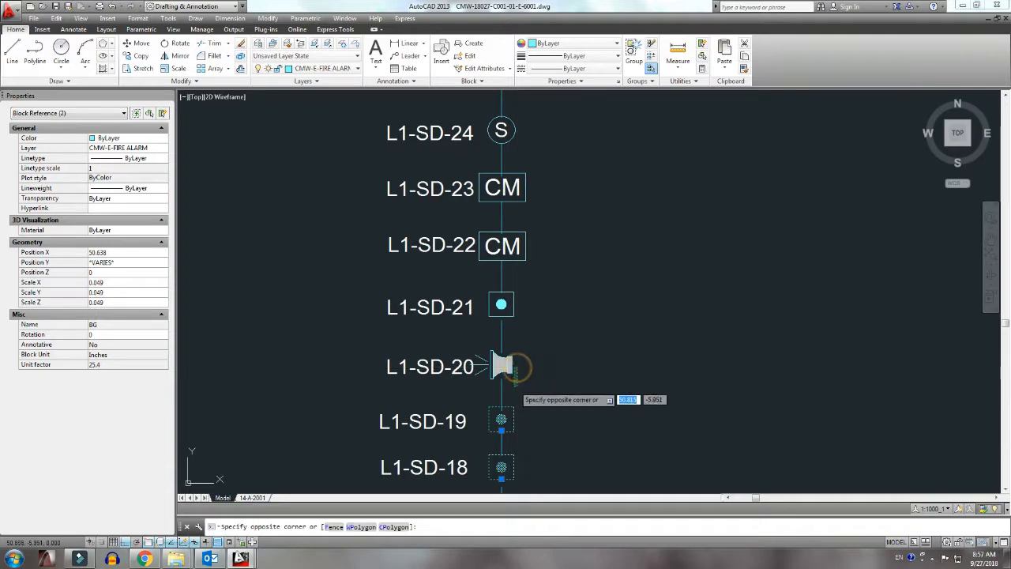
click(497, 393)
middle_drag(512, 412, 520, 389)
click(530, 427)
click(498, 404)
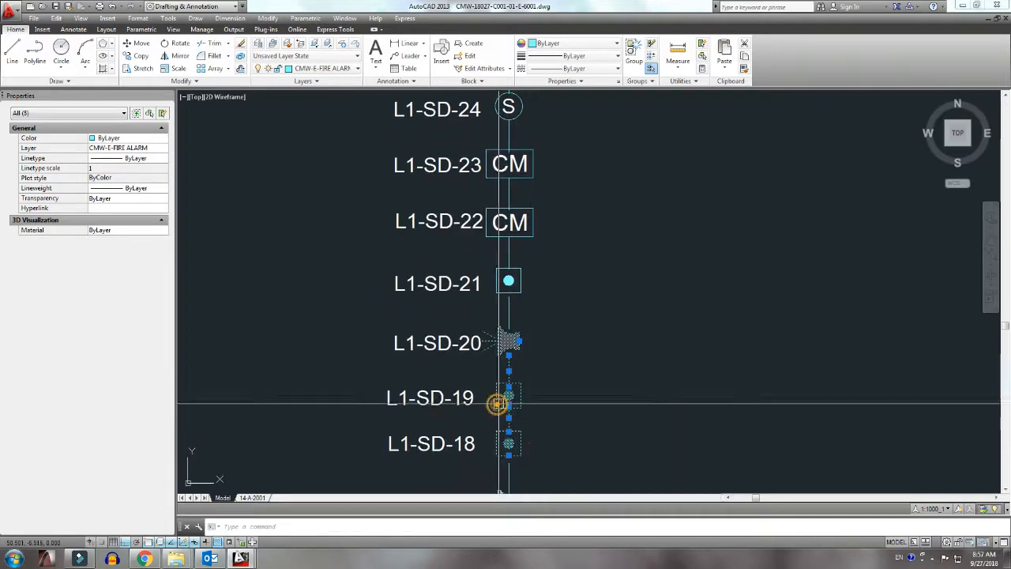
text(c)
key(Return)
click(570, 408)
scroll(570, 409, down, 4)
middle_drag(557, 328, 521, 462)
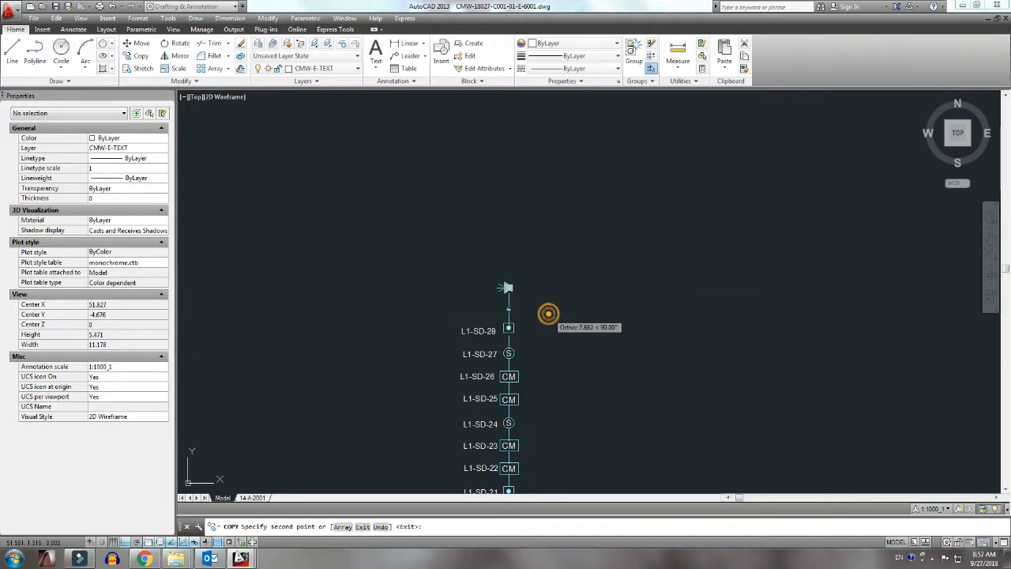
click(549, 314)
key(Return)
scroll(521, 338, up, 5)
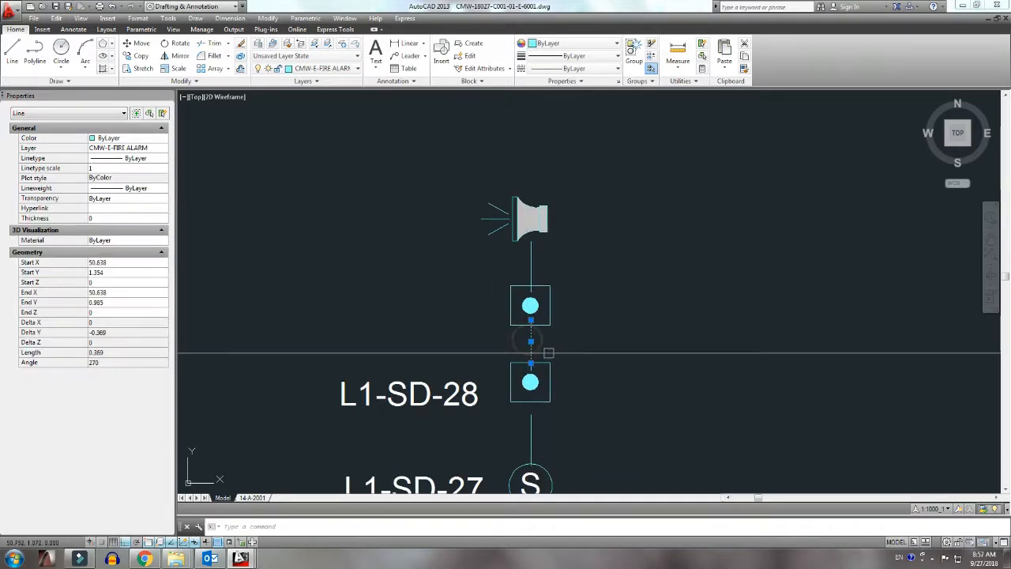
Step: Label the upper call point at the LOOP-1 riser's top L1-SD-29 and the sounder above it L1-SD-30
scroll(520, 365, down, 2)
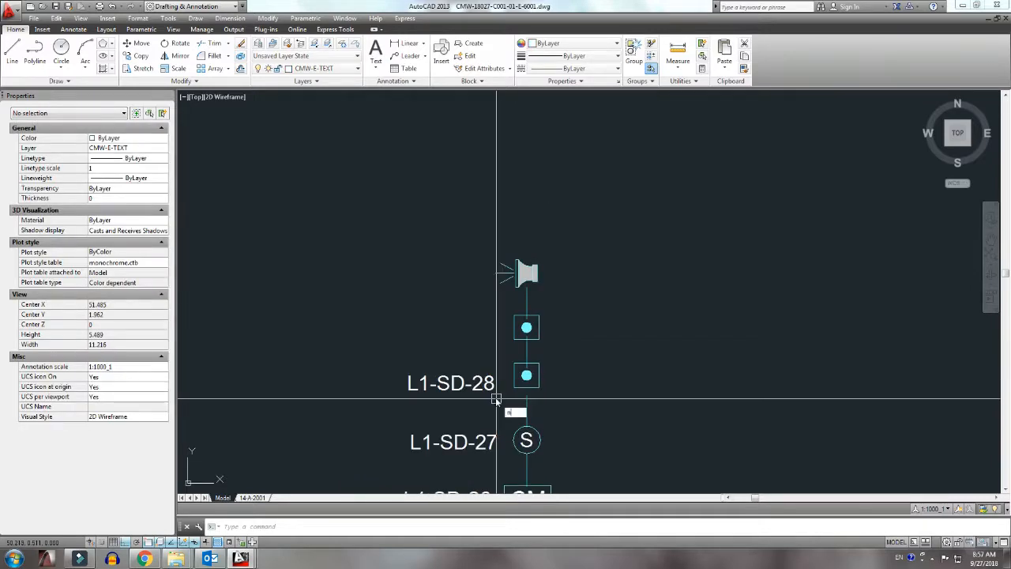
text(num)
key(Return)
key(Return)
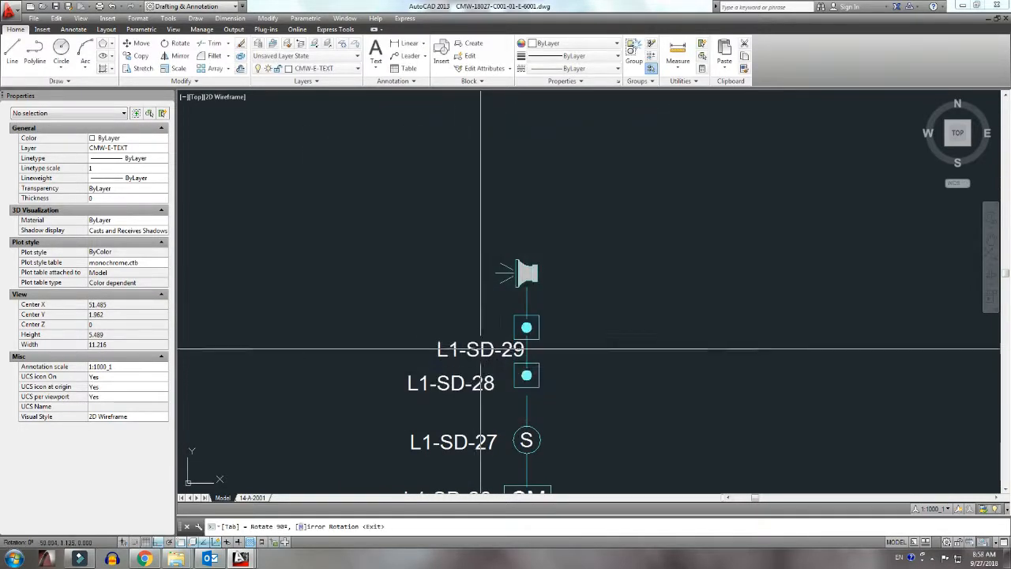
click(455, 327)
click(450, 271)
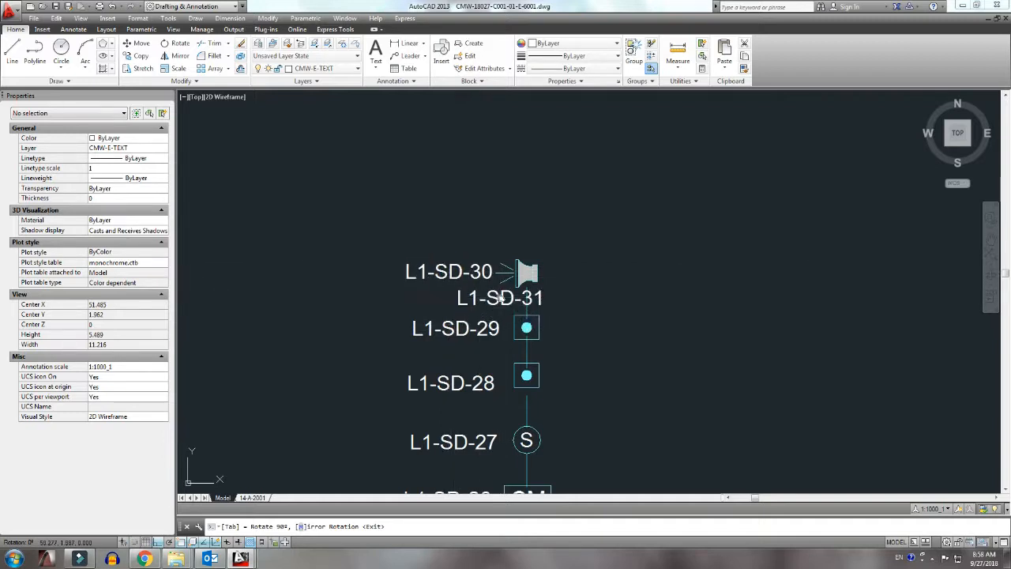
key(Escape)
Step: Move the top two call points, the sounder and their connecting lines up one position, placing the lower call point beside L1-SD-29
middle_drag(527, 384, 523, 296)
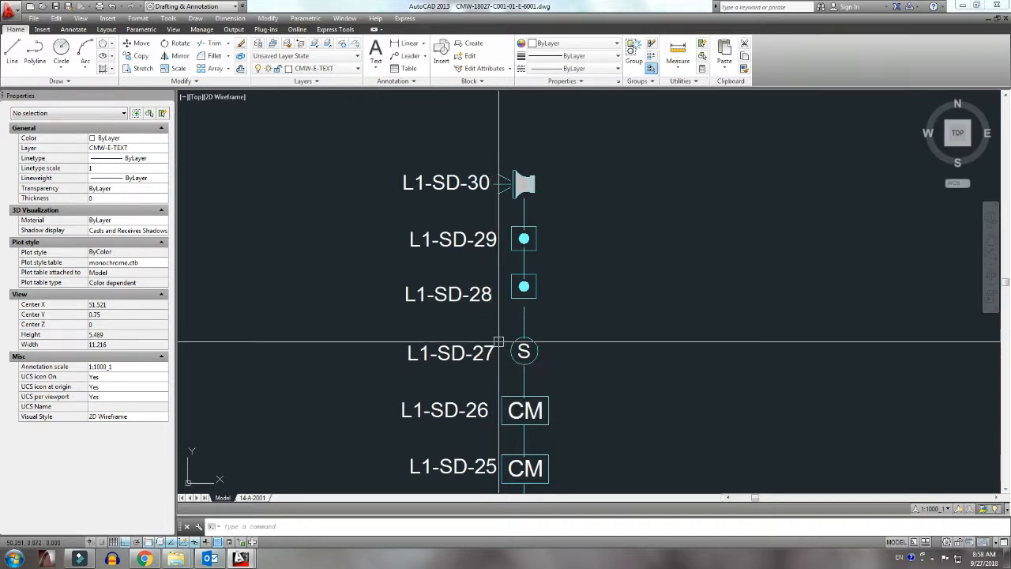
middle_drag(508, 358, 504, 378)
click(556, 313)
click(500, 189)
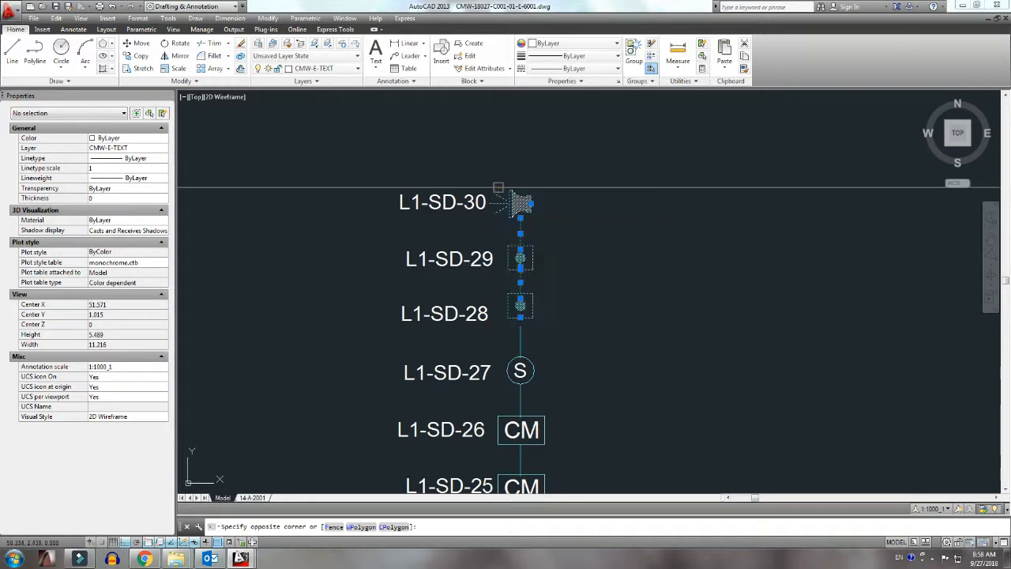
text(m)
key(space)
click(609, 321)
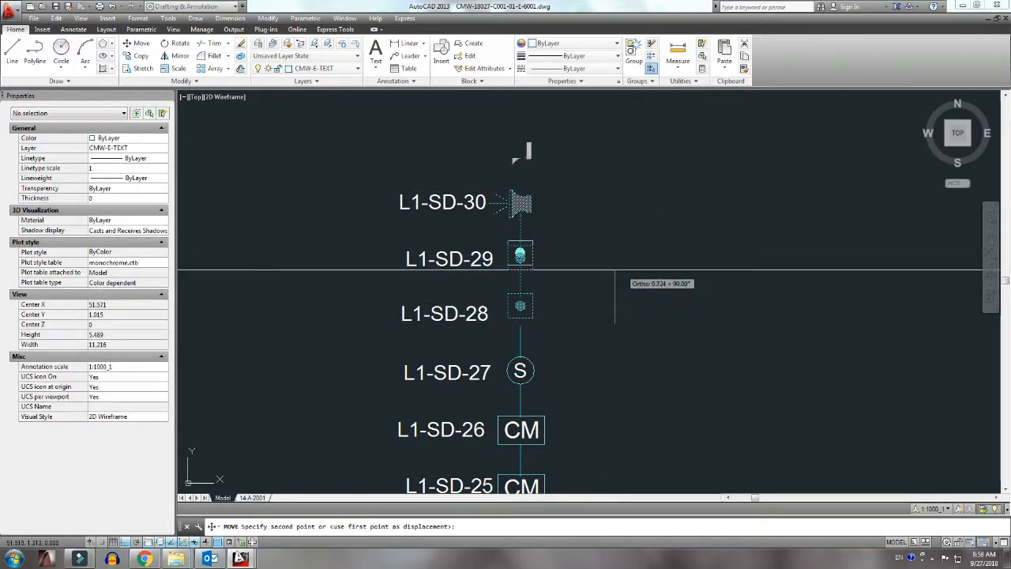
click(621, 274)
Step: Copy the smoke detector beside L1-SD-27 and its upper connecting line up to the empty position beside L1-SD-28
click(553, 373)
click(519, 331)
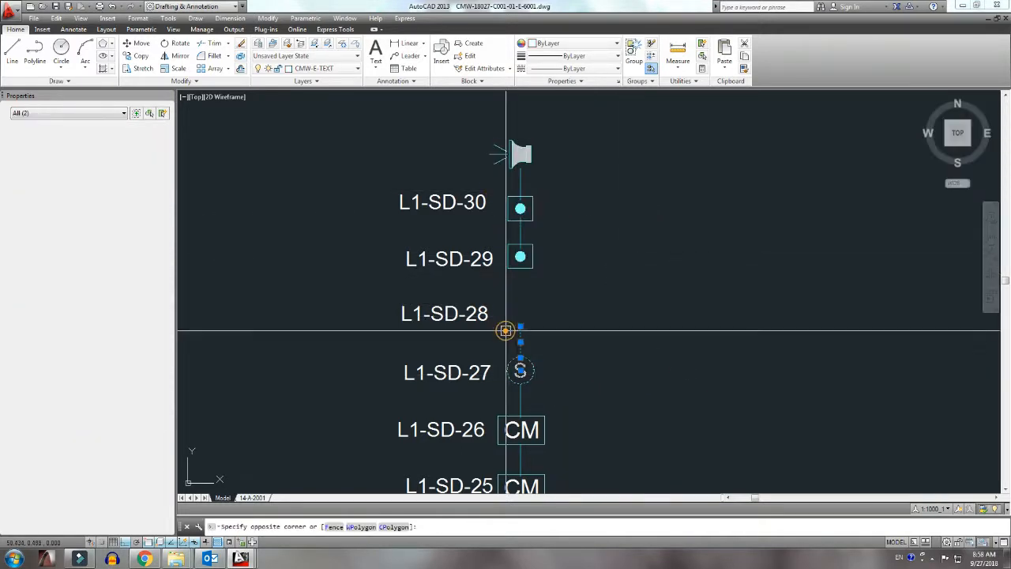
text(co)
key(space)
click(593, 371)
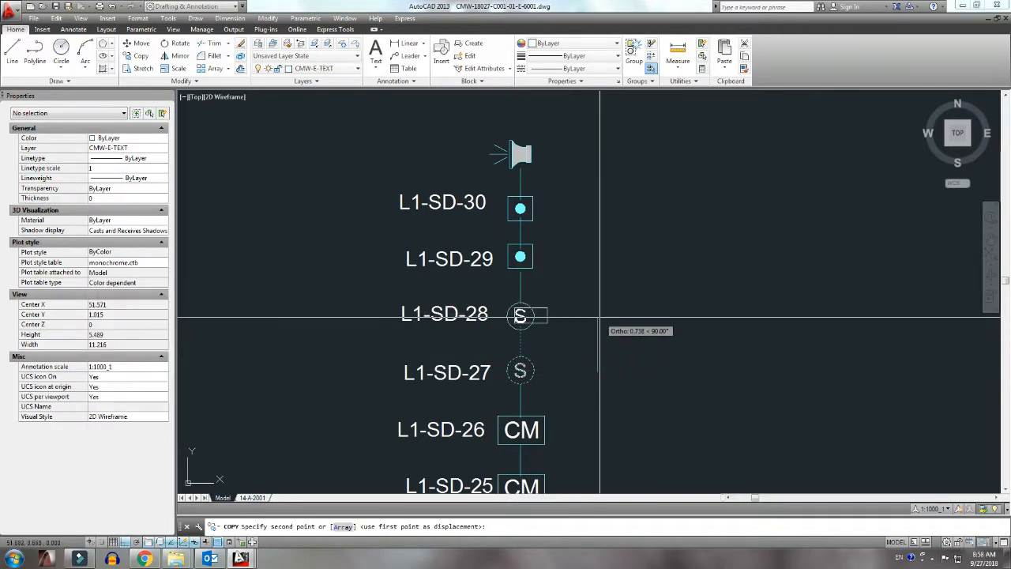
click(597, 316)
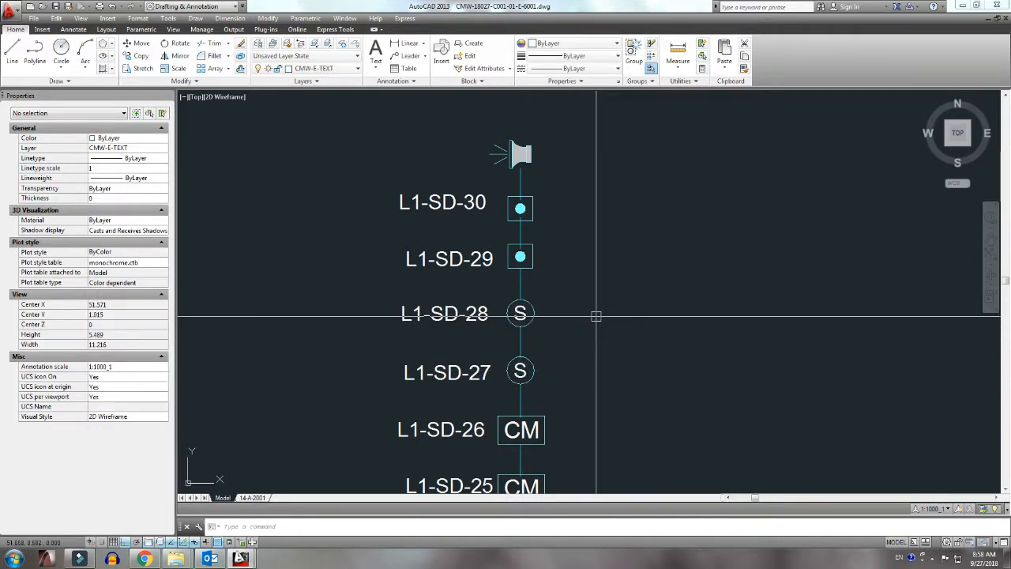
Step: Copy the smoke detector beside L1-SD-27 with its upper and lower connecting lines to the position above the top sounder
middle_drag(553, 291, 539, 342)
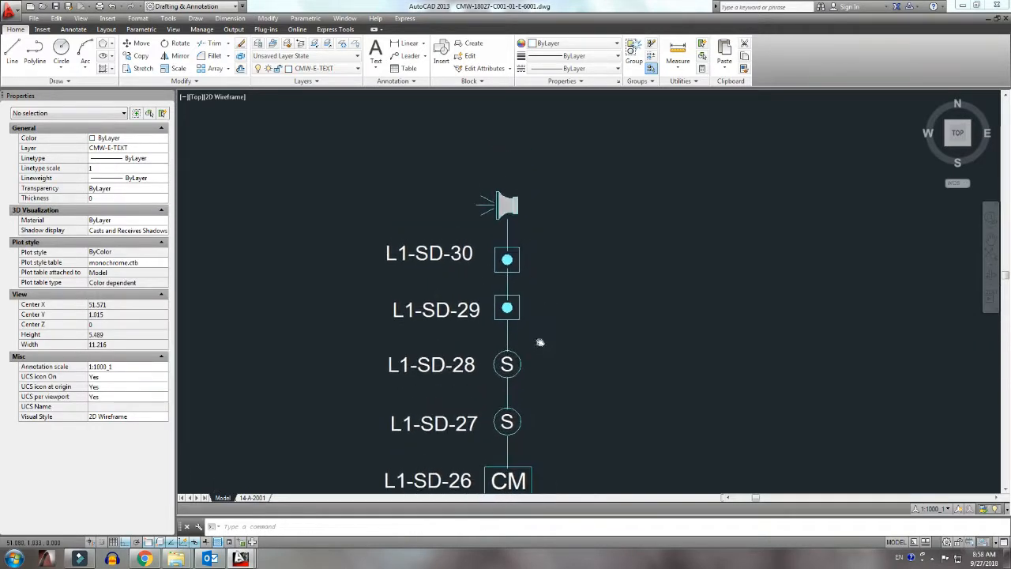
middle_drag(551, 276, 538, 323)
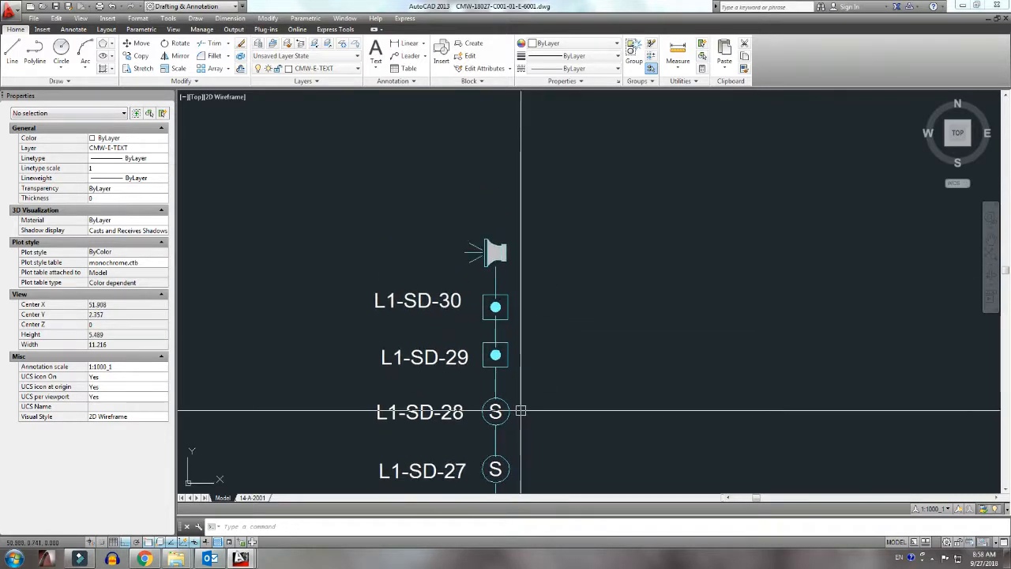
click(520, 462)
click(480, 440)
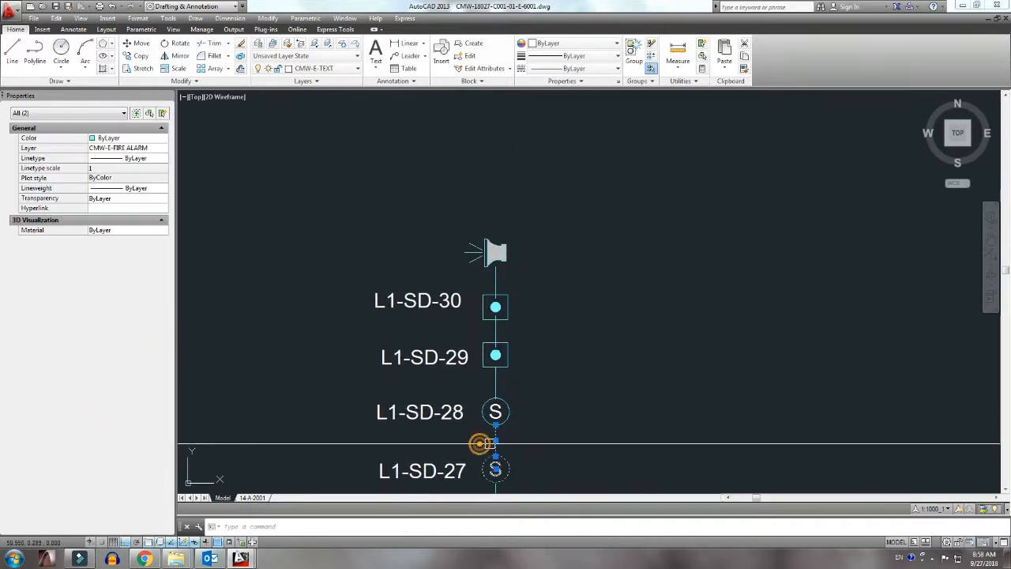
middle_drag(542, 463, 539, 417)
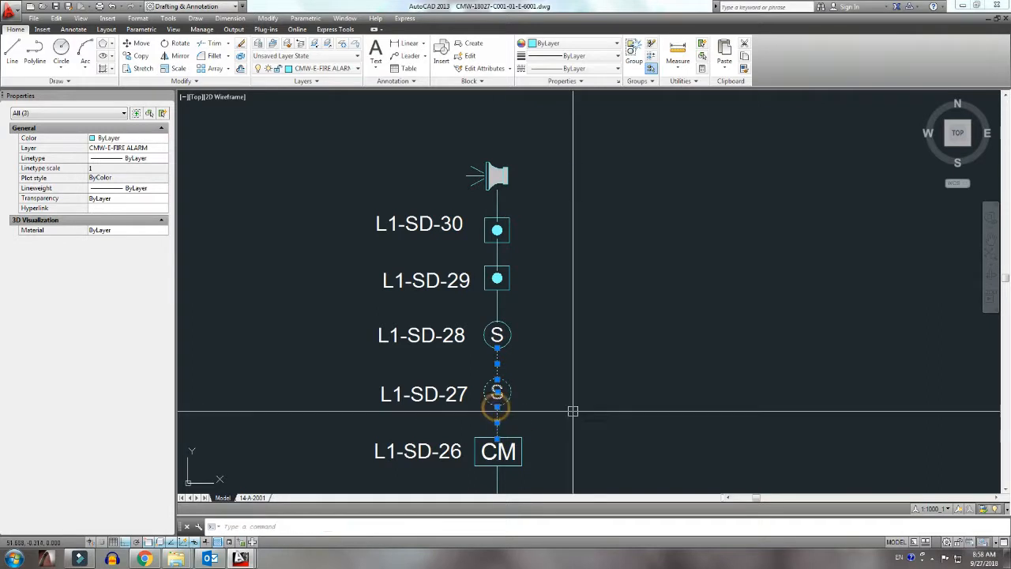
key(Escape)
click(566, 380)
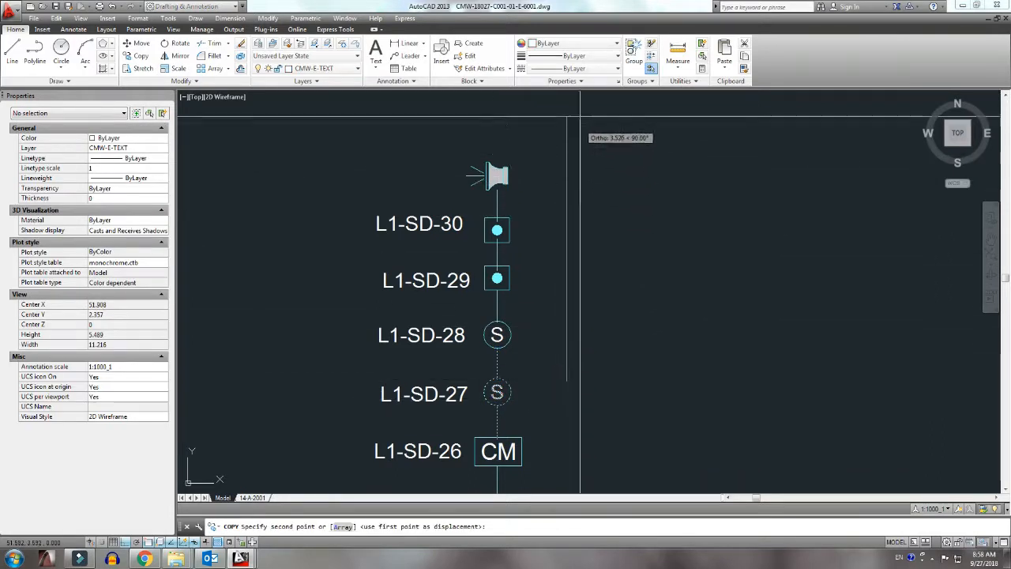
click(579, 116)
middle_drag(579, 116, 534, 279)
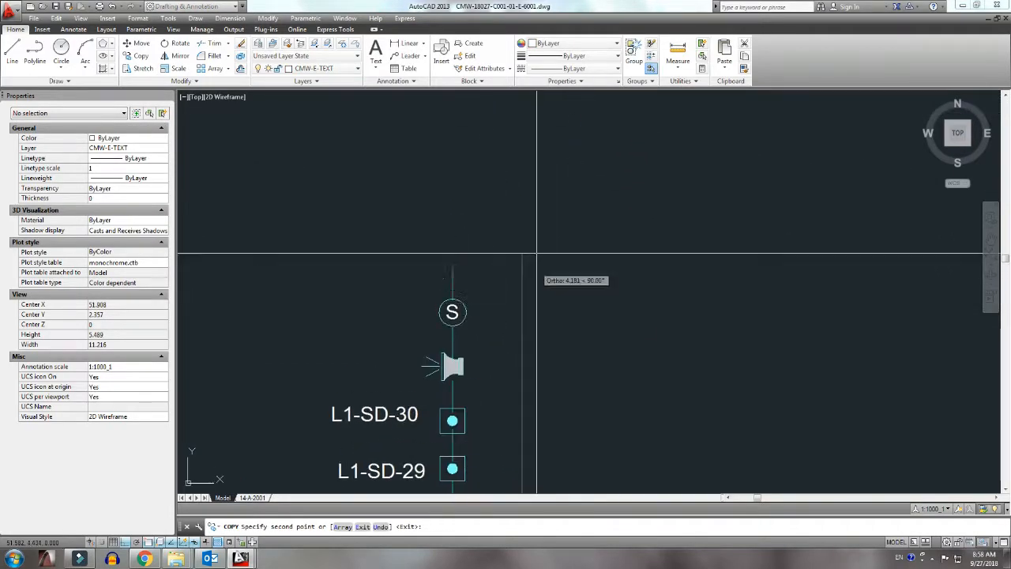
key(Escape)
click(478, 312)
click(434, 276)
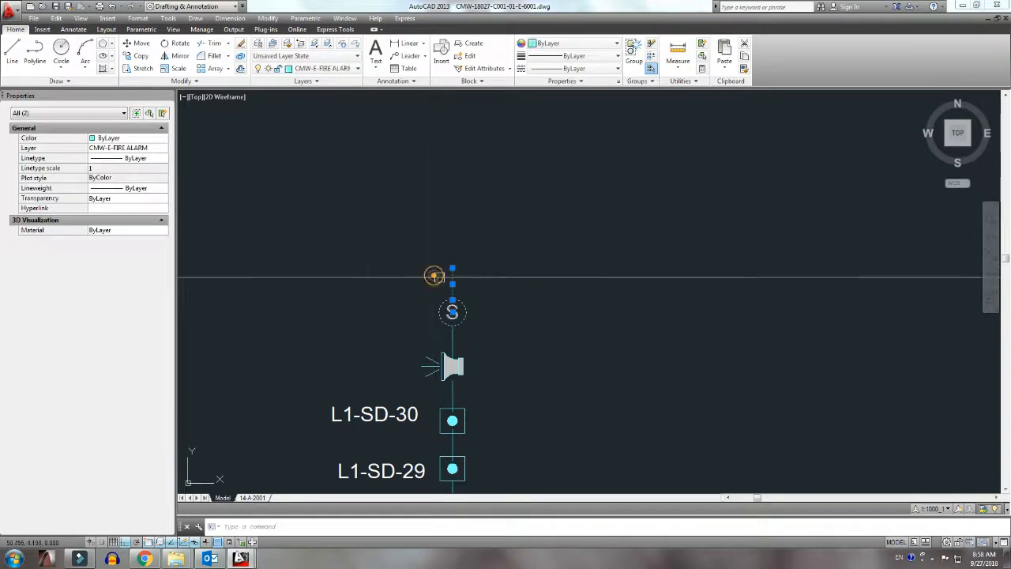
Step: Copy the middle riser with its devices and labels about 3.6 units horizontally to form the third riser
click(558, 400)
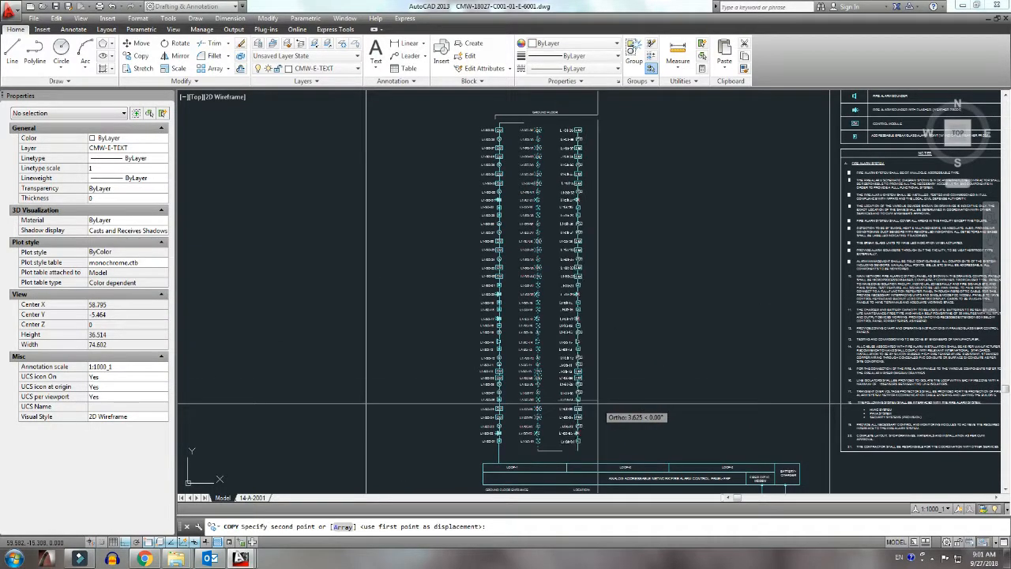
click(598, 403)
key(Escape)
Step: Fillet the third riser's lower line with the horizontal line from the second riser, and match the connection's properties to the second riser's line
scroll(583, 453, up, 6)
text(f)
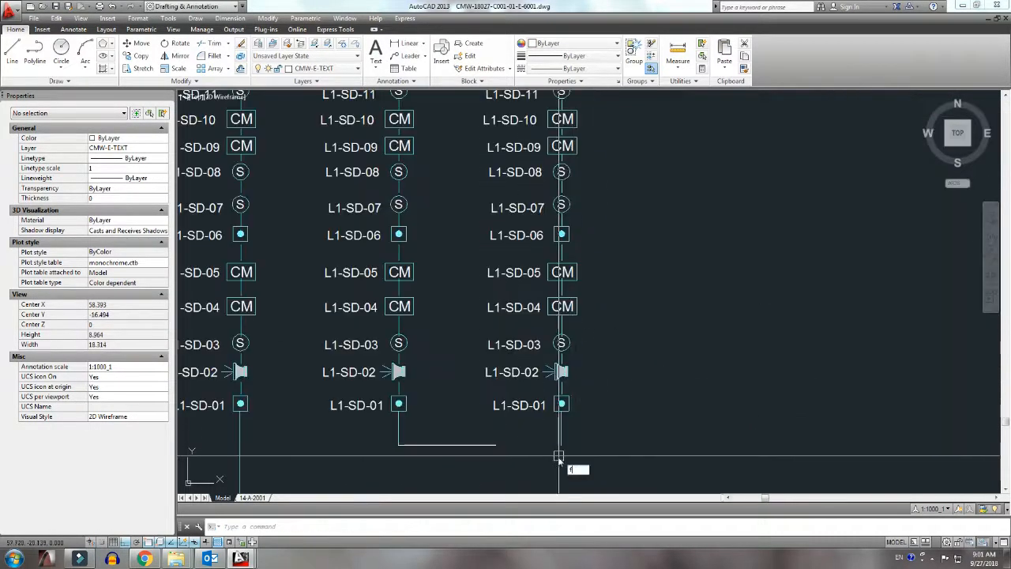
click(560, 432)
click(483, 444)
text(ma)
click(399, 433)
click(574, 436)
click(530, 463)
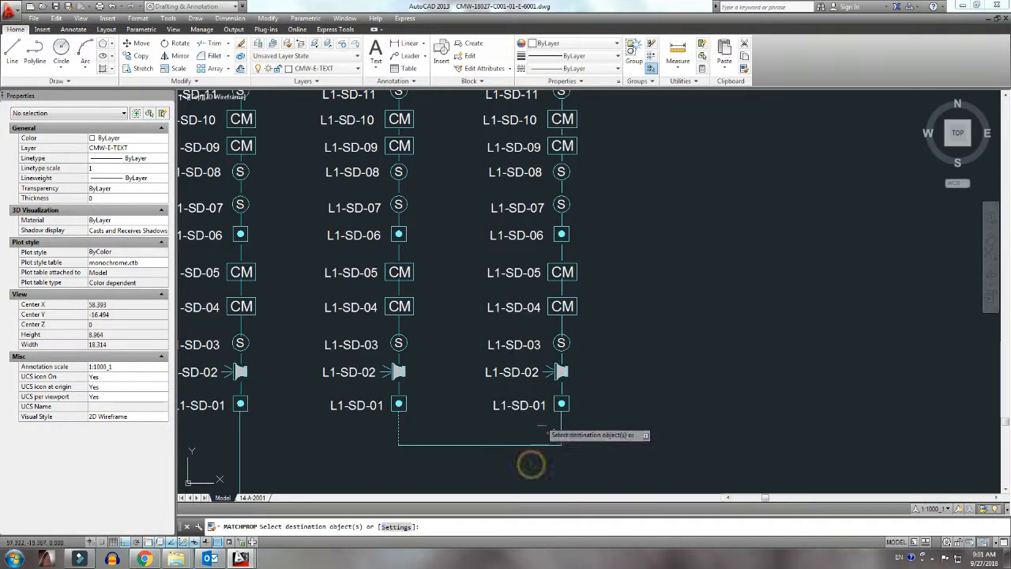
key(Escape)
Step: Draw a vertical polyline about 0.5 units long above the middle riser's top CM module and fillet it with the first riser's horizontal line
scroll(537, 420, down, 5)
middle_drag(521, 138, 509, 356)
scroll(474, 162, up, 10)
text(pl)
click(526, 265)
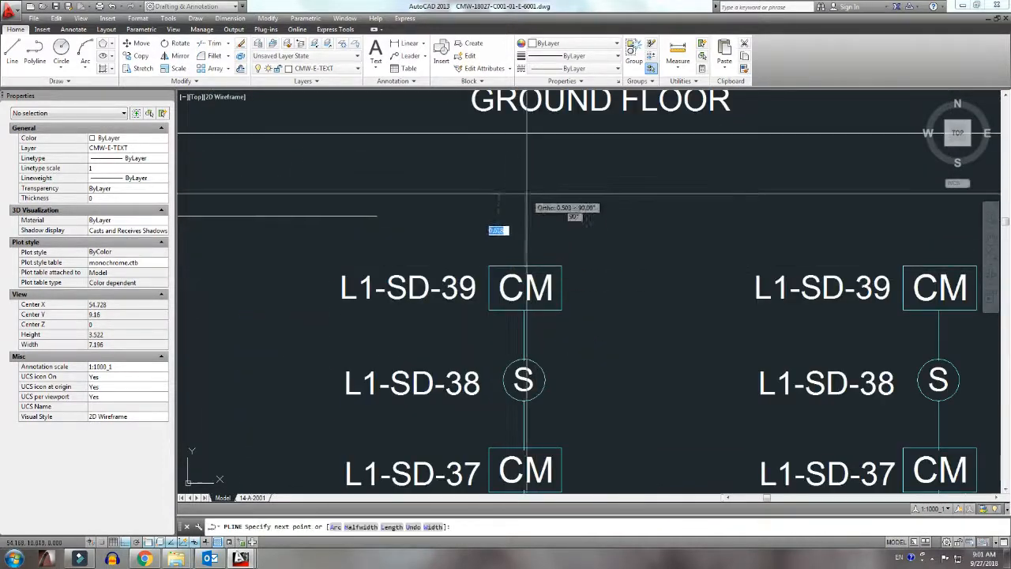
click(525, 193)
key(Escape)
text(f)
click(358, 217)
click(527, 242)
Step: Match the properties of the top connection between the first two risers to the riser line, and save the drawing
text(ma)
click(523, 329)
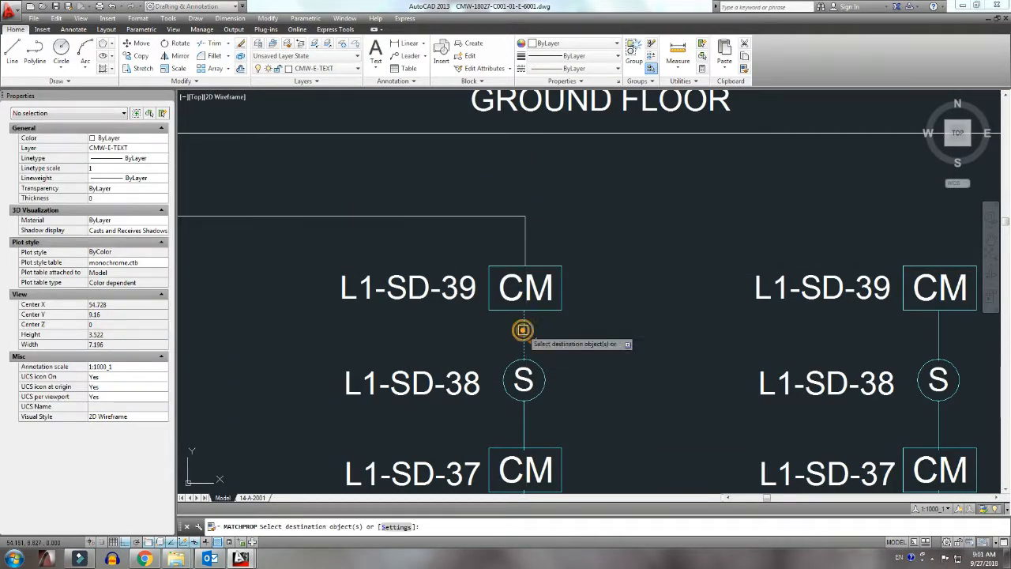
click(474, 215)
key(Escape)
scroll(474, 205, down, 4)
middle_drag(499, 289, 461, 239)
key(ctrl+s)
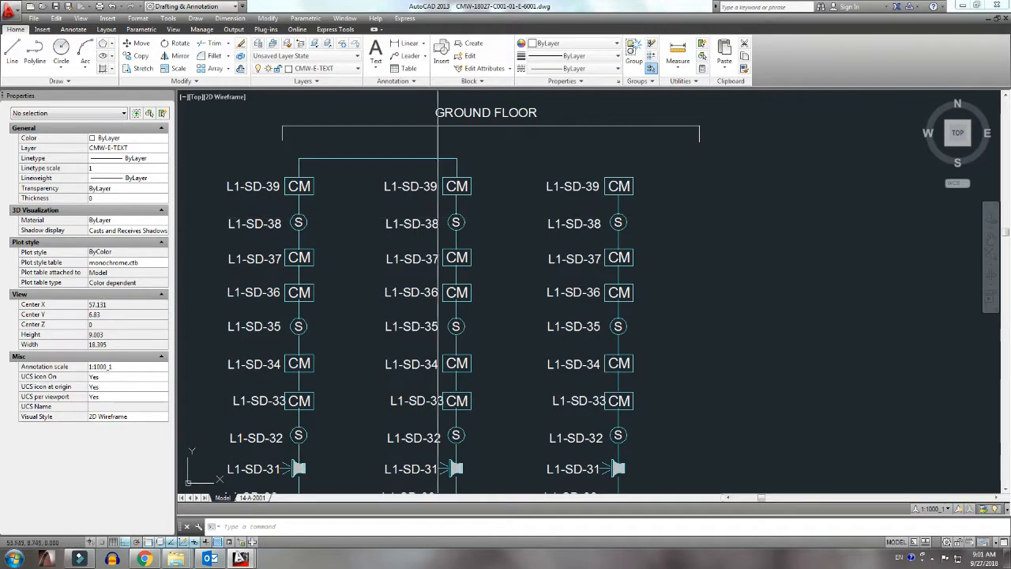
Step: Delete all the copied device labels along the middle riser
click(438, 171)
scroll(424, 176, down, 4)
middle_drag(413, 422, 451, 245)
scroll(445, 323, down, 2)
click(448, 398)
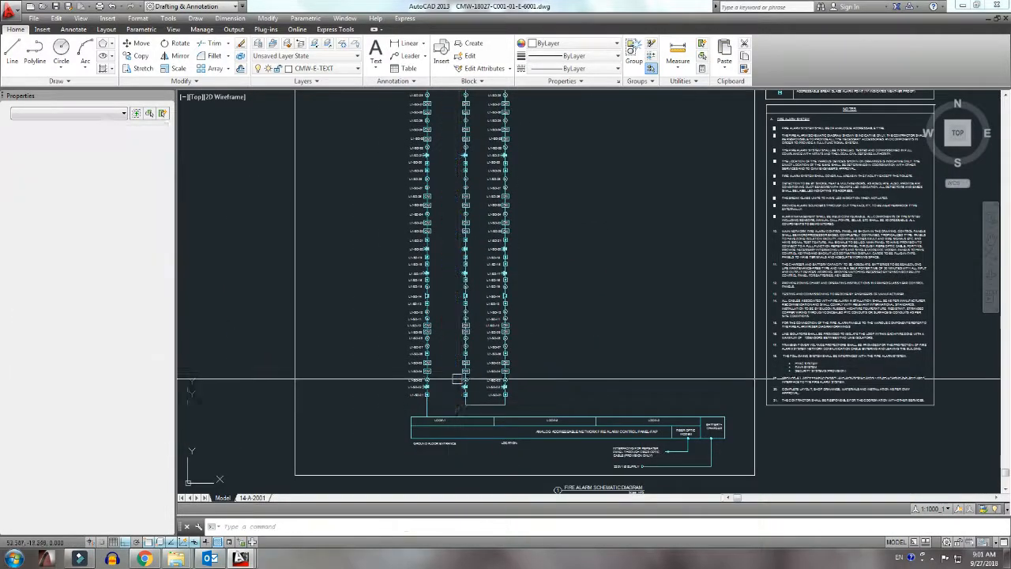
key(Delete)
Step: Delete all the copied device labels along the third riser
middle_drag(482, 395, 477, 299)
click(496, 368)
middle_drag(476, 207, 476, 334)
click(473, 124)
click(436, 128)
key(Delete)
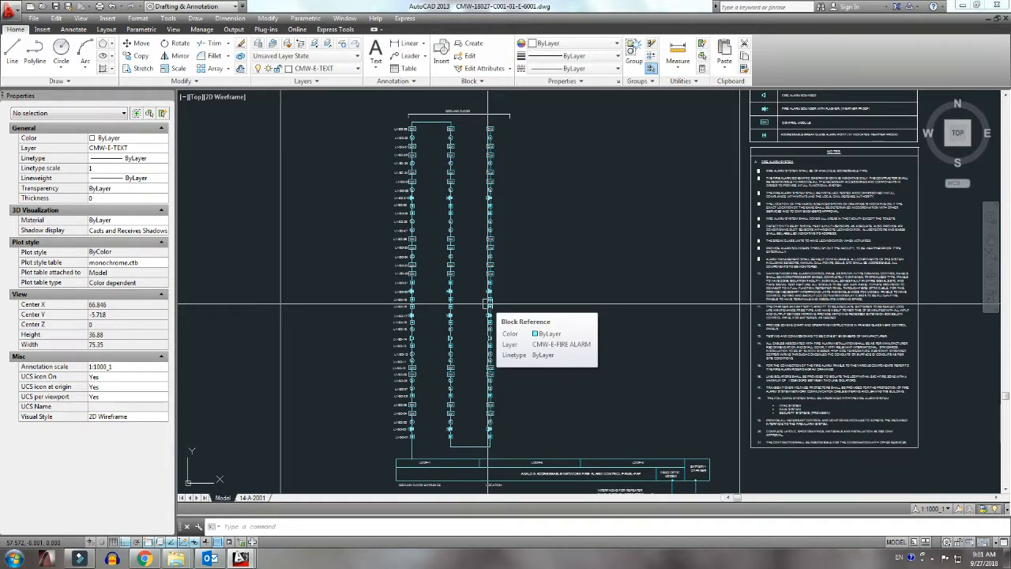
Step: Start the numbering command and label the middle riser's devices from the top down as L1-SD-40 to L1-SD-47
text(um)
key(Return)
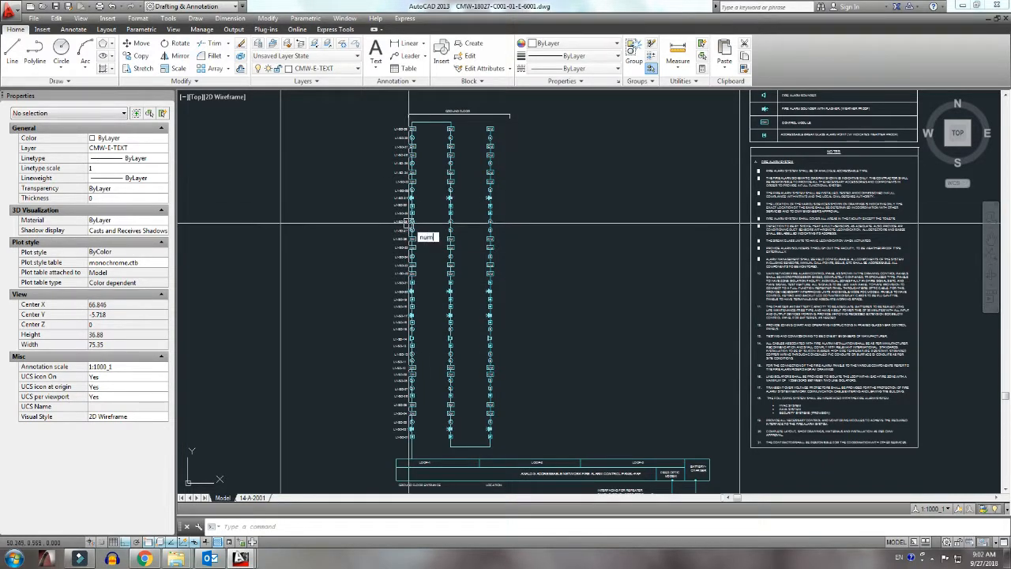
key(Return)
click(514, 406)
scroll(436, 128, up, 8)
click(454, 133)
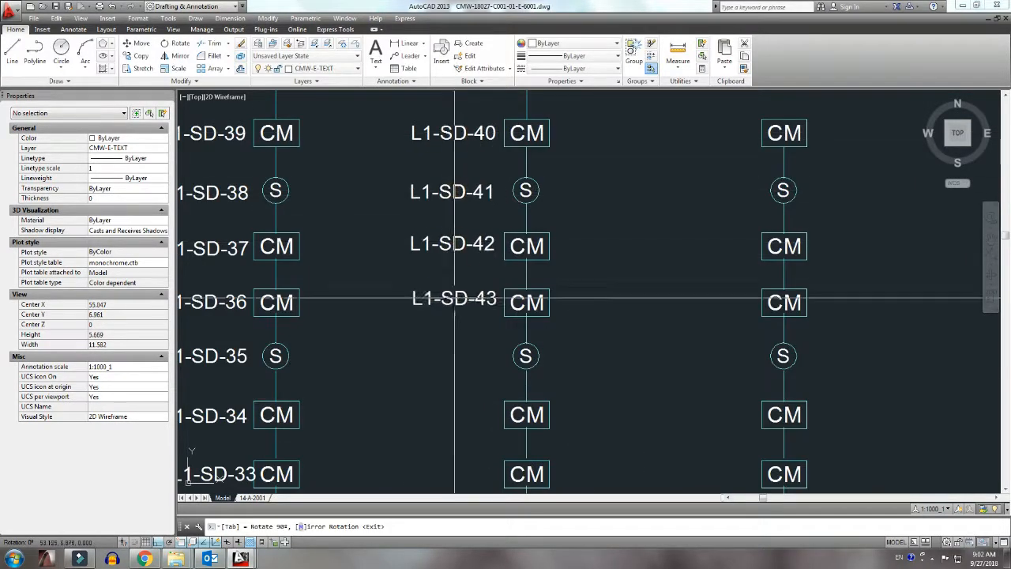
middle_drag(451, 360, 458, 293)
click(463, 399)
middle_drag(463, 462, 491, 323)
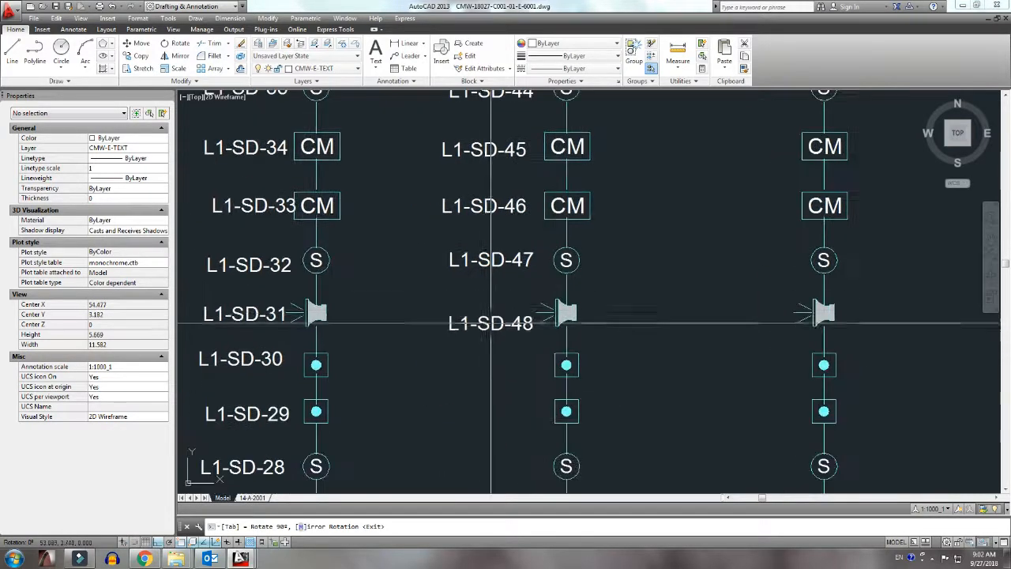
Step: Continue numbering down the middle riser with L1-SD-48 to L1-SD-57, starting at its upper sounder
click(485, 368)
click(489, 412)
middle_drag(490, 438, 492, 286)
click(492, 372)
click(493, 426)
middle_drag(495, 437, 503, 277)
scroll(503, 276, down, 2)
click(500, 305)
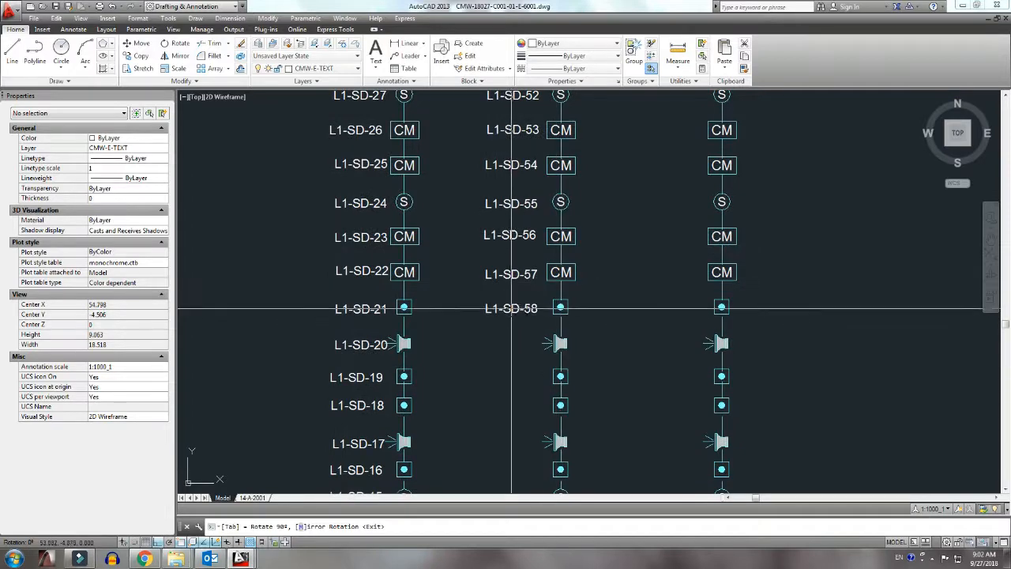
Step: Number the remaining middle-riser devices L1-SD-58 to L1-SD-78, down to the lowest call point
middle_drag(512, 443, 535, 342)
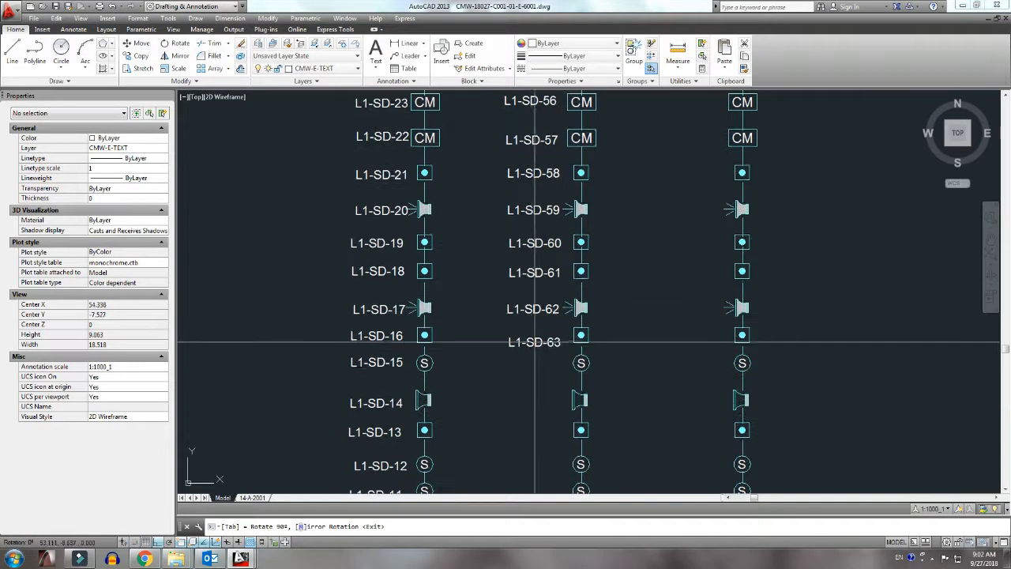
middle_drag(537, 467, 544, 338)
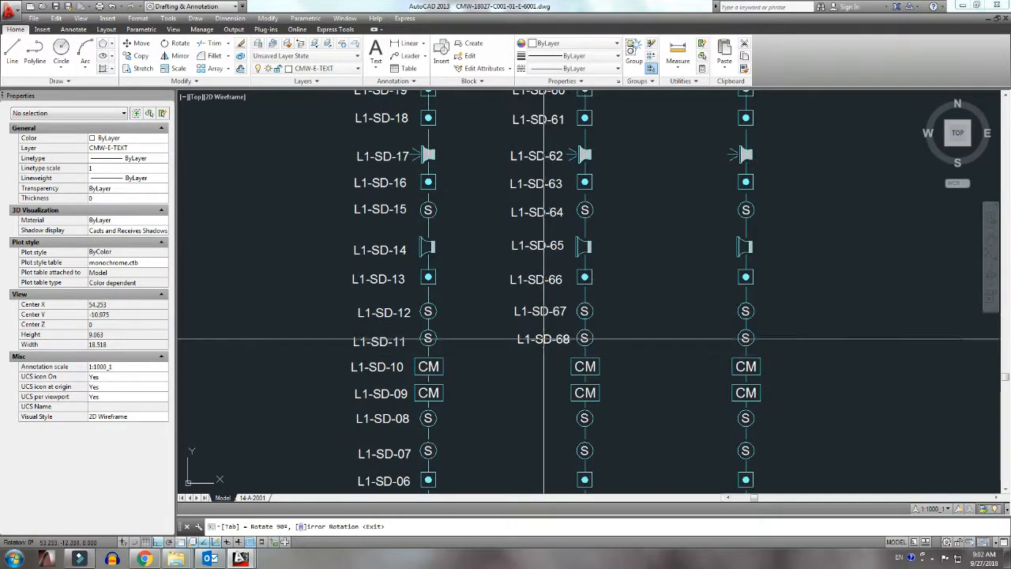
click(538, 448)
middle_drag(584, 473, 583, 324)
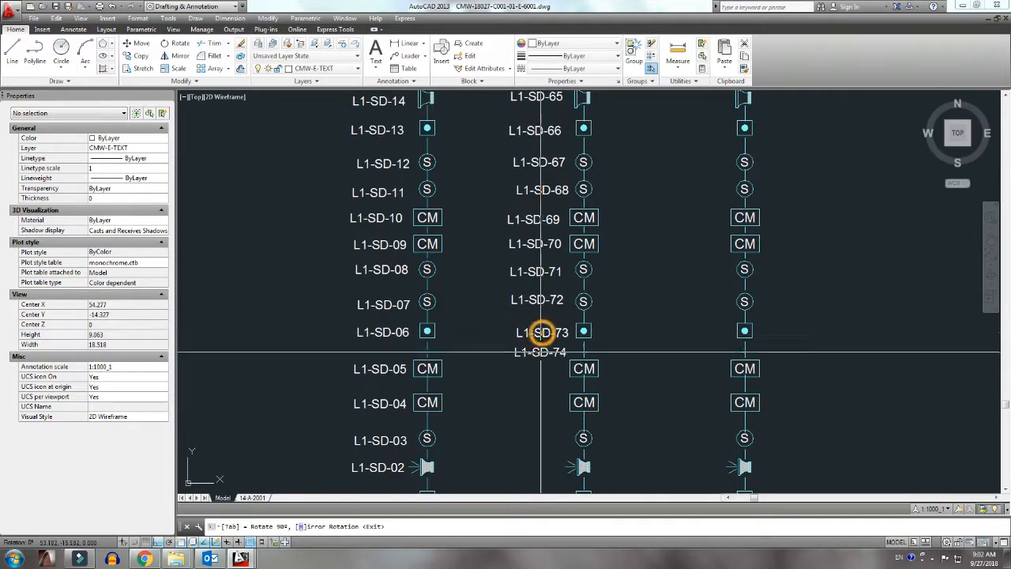
click(538, 404)
middle_drag(539, 485, 539, 350)
click(538, 304)
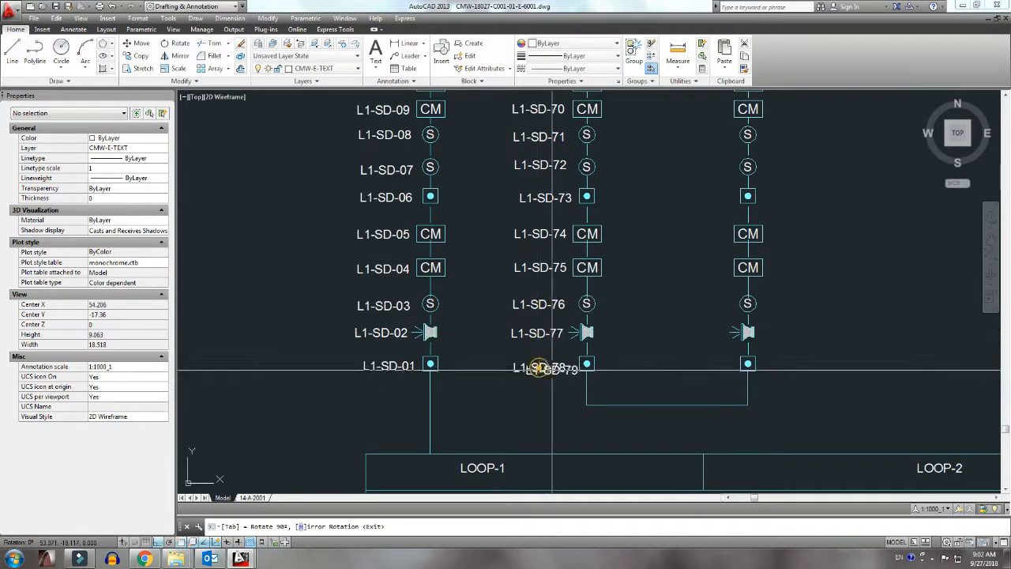
click(545, 367)
Step: Label the third riser's devices from the lowest call point upward as L1-SD-79 to L1-SD-87
click(700, 365)
click(704, 267)
click(697, 233)
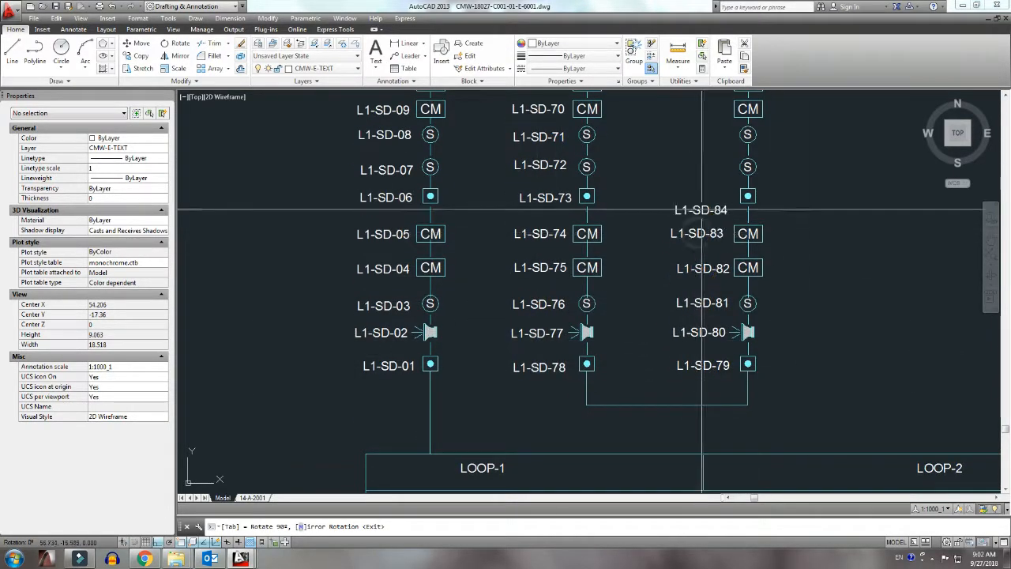
click(703, 199)
click(704, 172)
click(702, 137)
click(702, 117)
Step: Continue numbering up the third riser with L1-SD-88 to L1-SD-95, ending at the lower flasher sounder
middle_drag(703, 124, 673, 319)
click(668, 279)
click(669, 249)
click(669, 222)
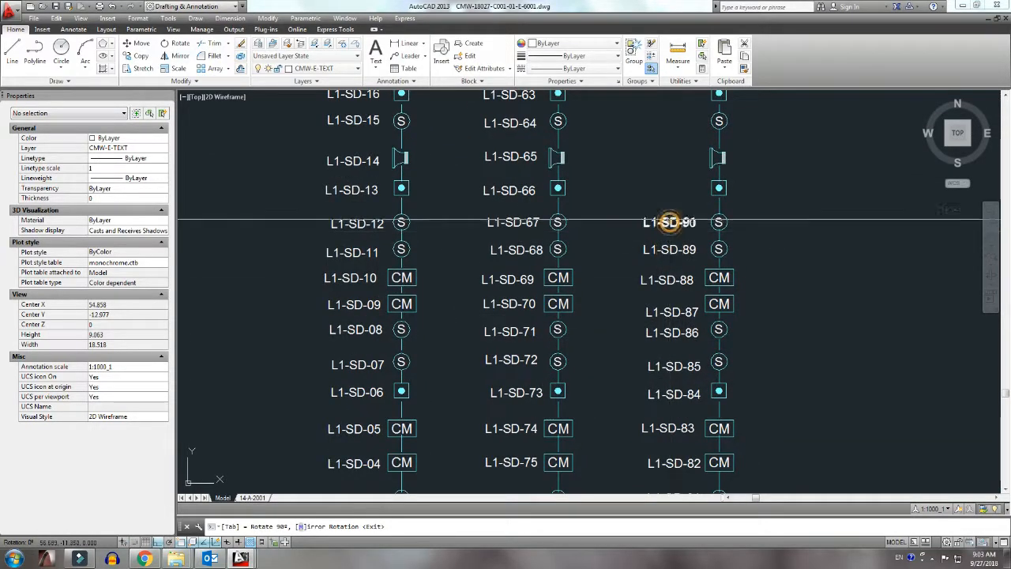
click(671, 193)
click(670, 163)
middle_drag(671, 157, 600, 340)
click(601, 306)
click(601, 280)
click(601, 249)
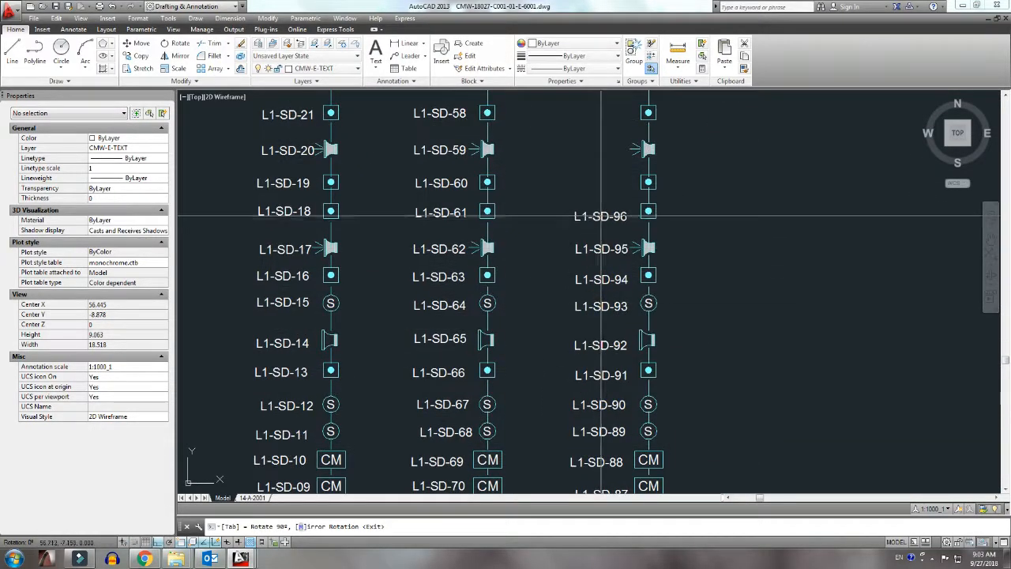
Step: Continue numbering up the third riser with L1-SD-96 to L1-SD-104, from the call point above L1-SD-95
click(600, 216)
click(598, 183)
click(598, 148)
middle_drag(601, 144, 581, 329)
click(581, 299)
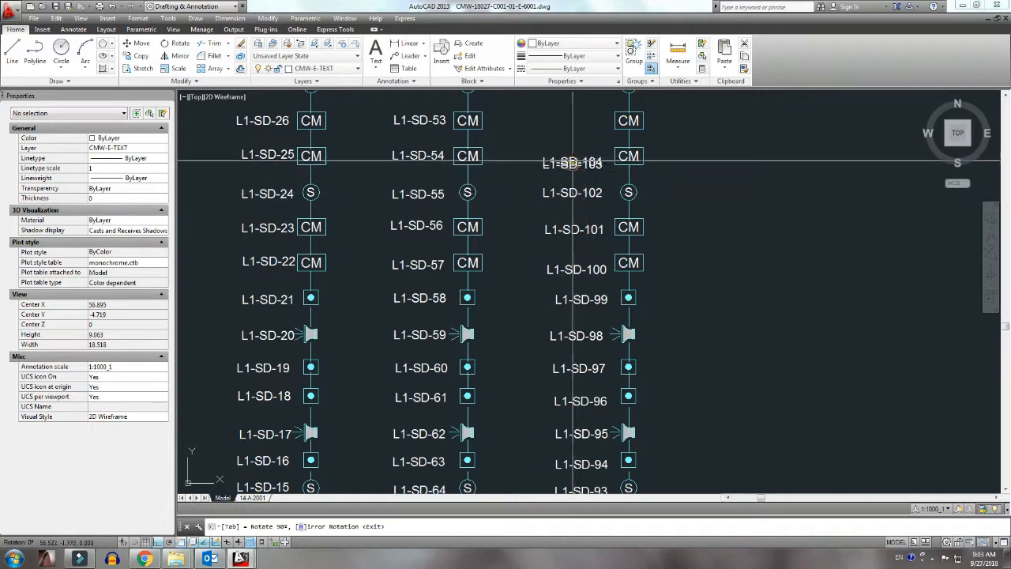
middle_drag(570, 121, 543, 336)
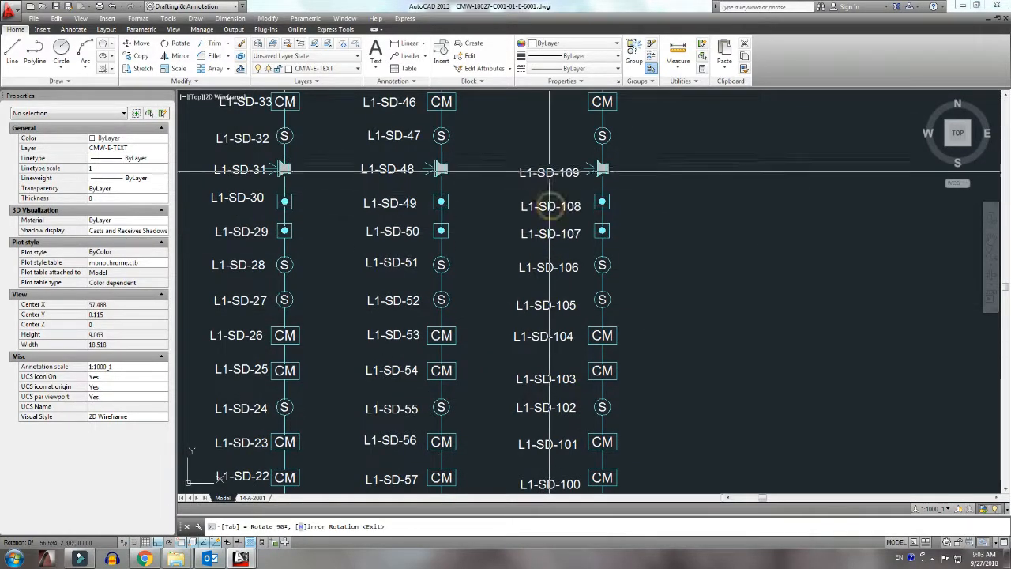
Step: Number the remaining third-riser devices L1-SD-105 to L1-SD-117, up to the top control module
click(546, 104)
middle_drag(546, 103, 546, 307)
click(546, 270)
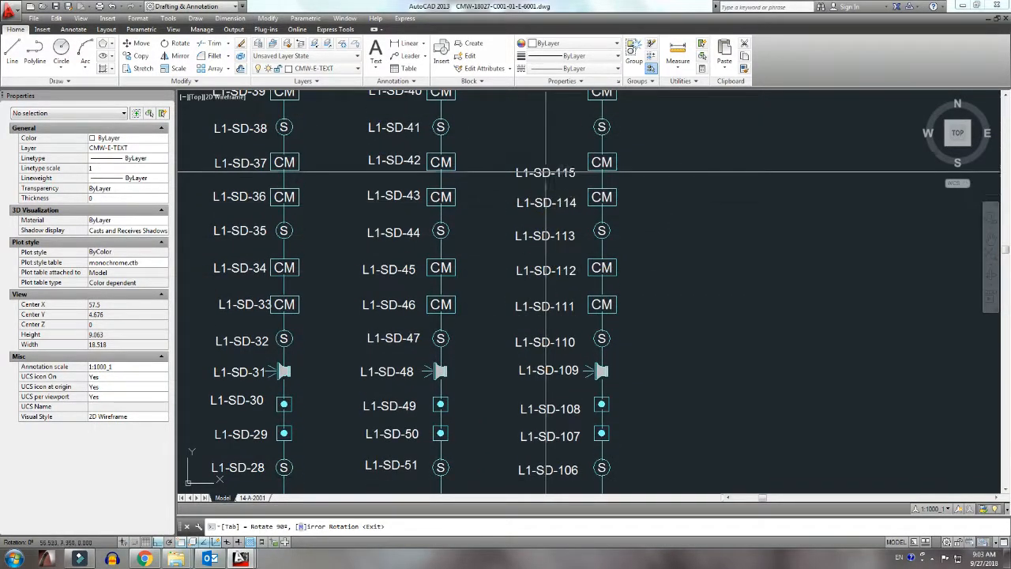
click(546, 171)
middle_drag(546, 170, 550, 313)
click(553, 273)
click(551, 235)
Step: Copy the middle riser's lowest call point straight down onto the corner of the connecting line beneath it
scroll(551, 268, down, 4)
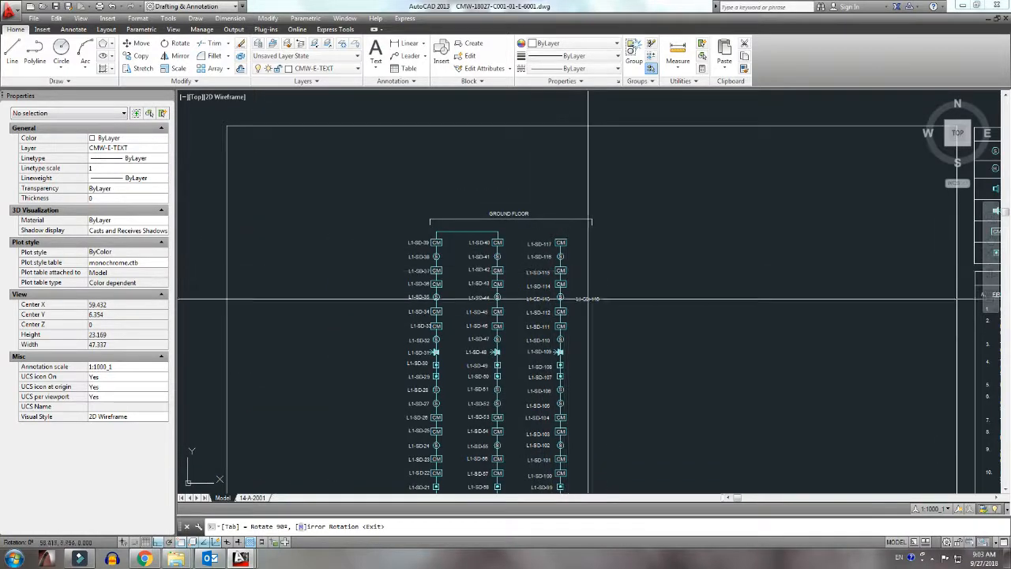
scroll(599, 286, up, 2)
scroll(514, 217, down, 2)
middle_drag(509, 366, 545, 103)
scroll(523, 427, up, 2)
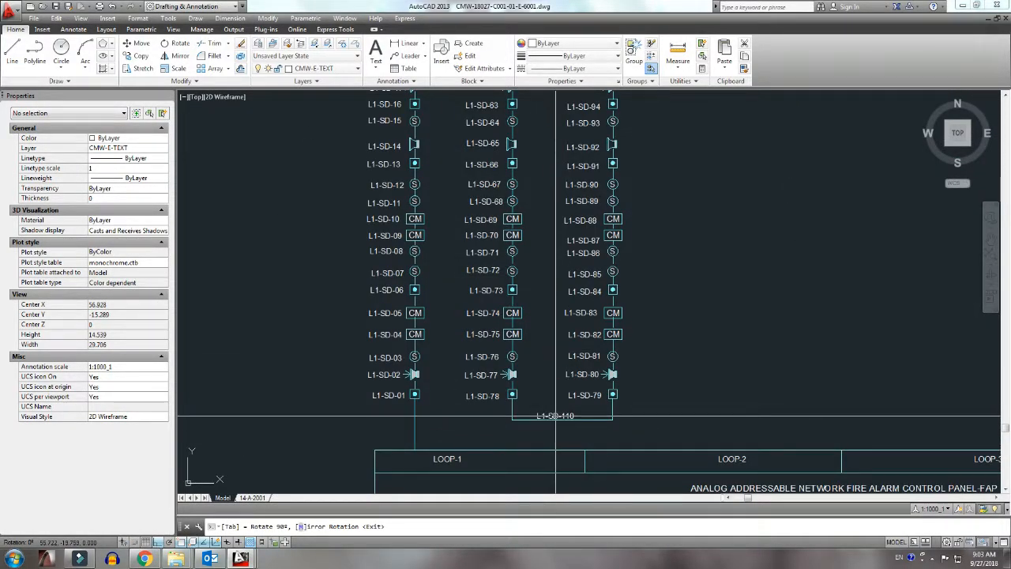
scroll(502, 414, up, 5)
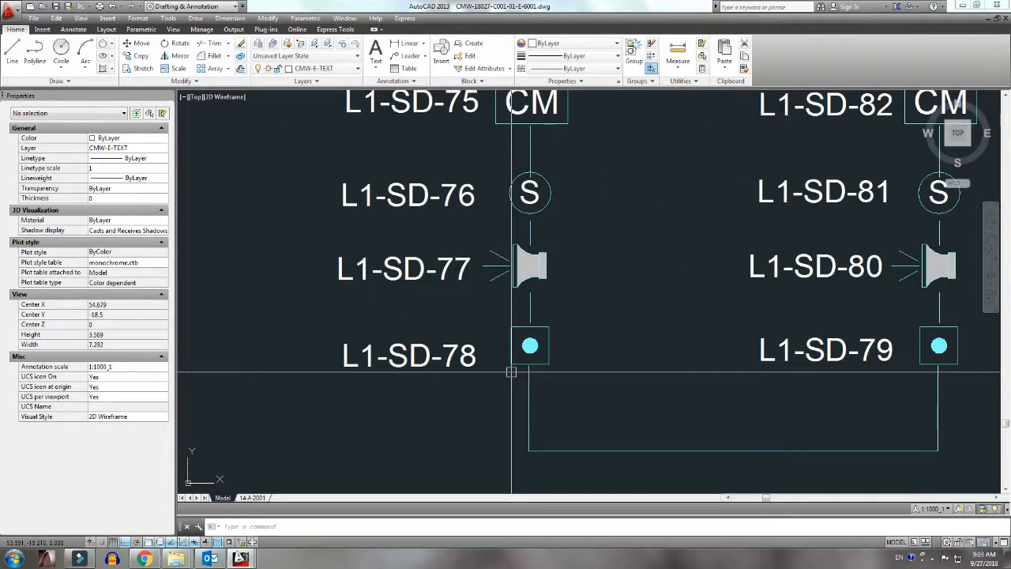
scroll(486, 391, down, 1)
click(517, 355)
text(co)
key(space)
click(573, 345)
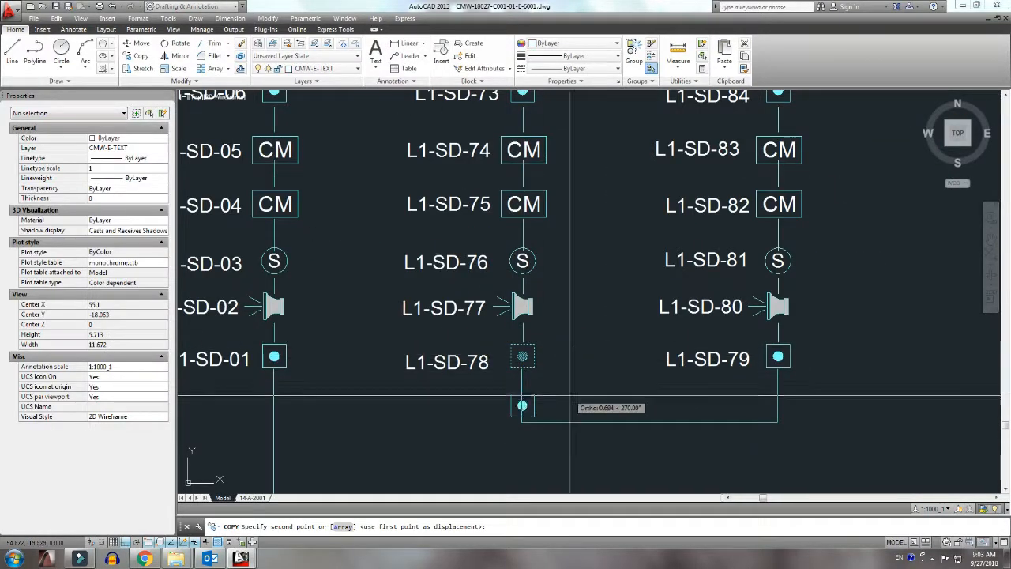
click(568, 407)
key(Escape)
Step: Move the L1-SD-79 label from the third riser to beside the added call point on the middle riser
click(725, 358)
key(Escape)
click(715, 360)
text(m)
click(711, 360)
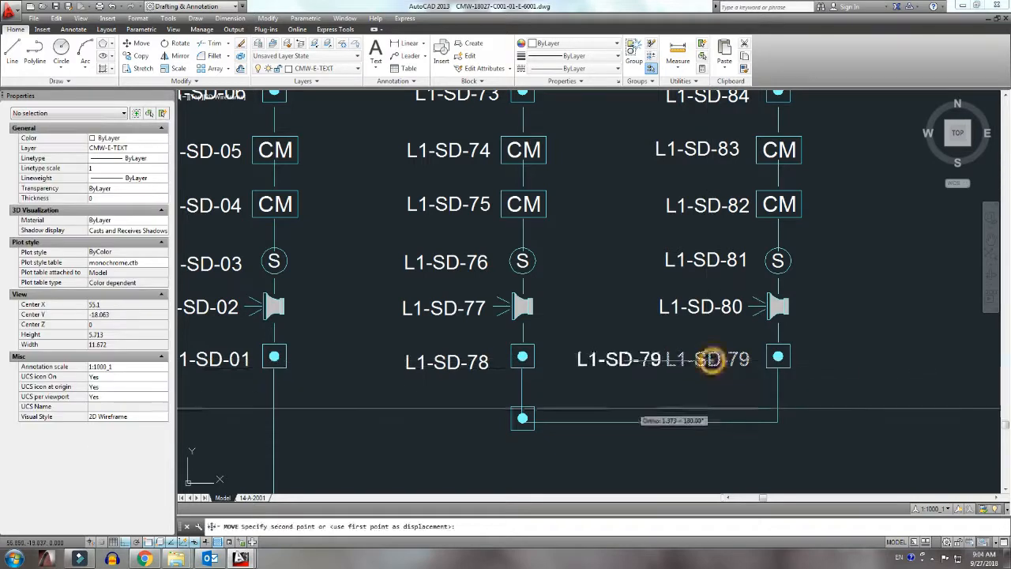
key(F8)
click(456, 422)
Step: Copy the third riser's lowest call point down onto the corner of its connecting line
click(778, 357)
text(co)
key(space)
click(778, 357)
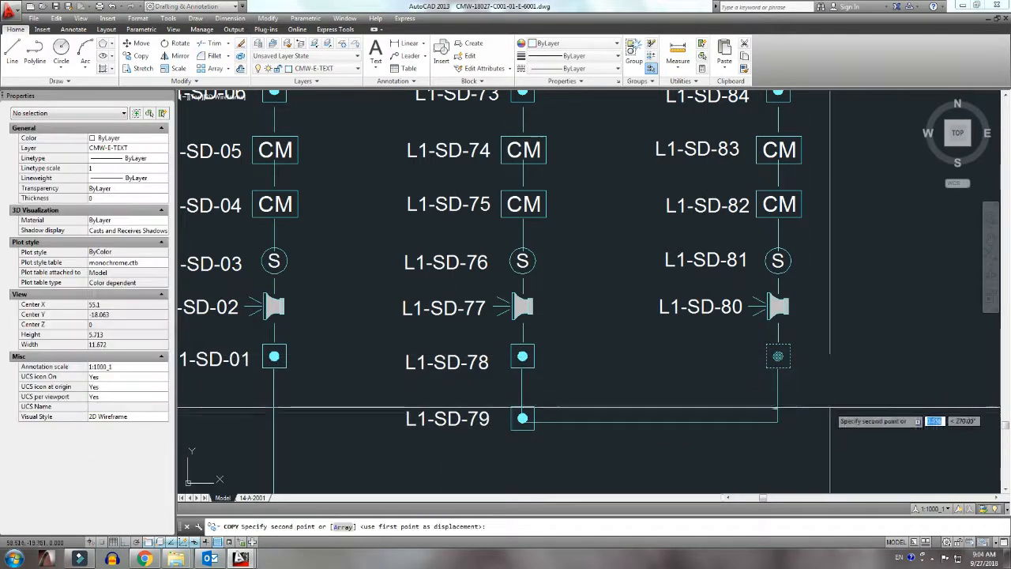
click(777, 422)
Step: Lower the horizontal connecting line below both added call points and join it to the middle riser with a Fillet
click(654, 421)
click(650, 452)
key(Escape)
middle_drag(628, 434, 616, 377)
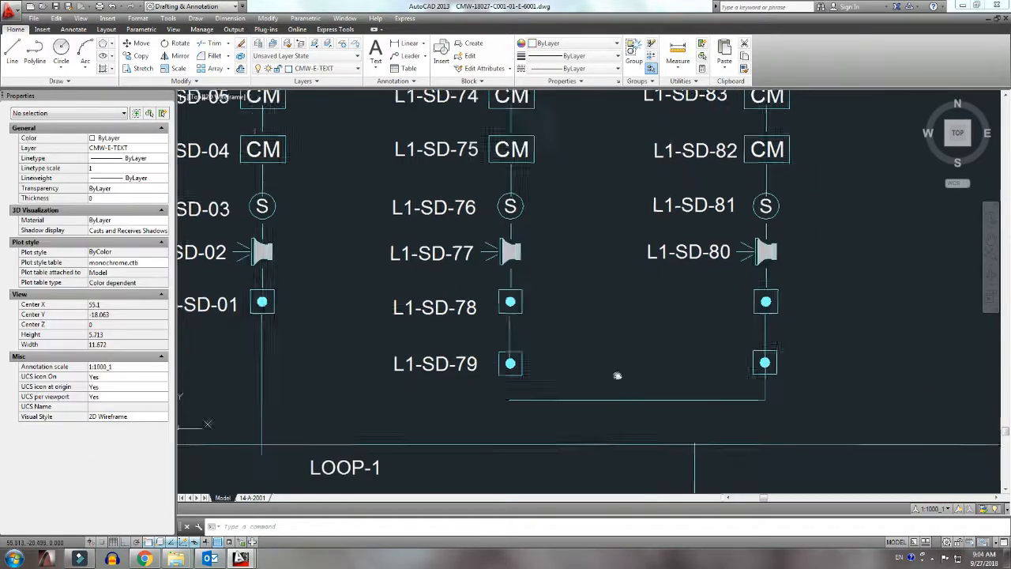
scroll(517, 364, up, 2)
text(f)
click(513, 368)
click(487, 286)
scroll(533, 308, down, 4)
middle_drag(651, 331, 624, 366)
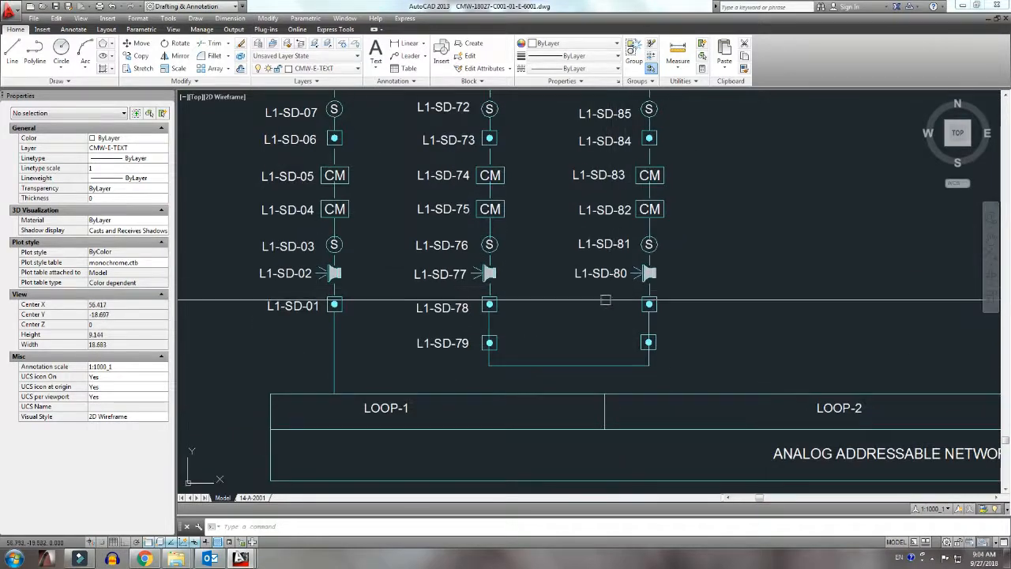
Step: Move all third-riser labels down so that L1-SD-80 sits beside the added lowest call point
click(605, 298)
scroll(603, 299, down, 5)
middle_drag(597, 260, 592, 320)
scroll(589, 322, down, 5)
click(585, 150)
scroll(590, 344, up, 8)
text(m)
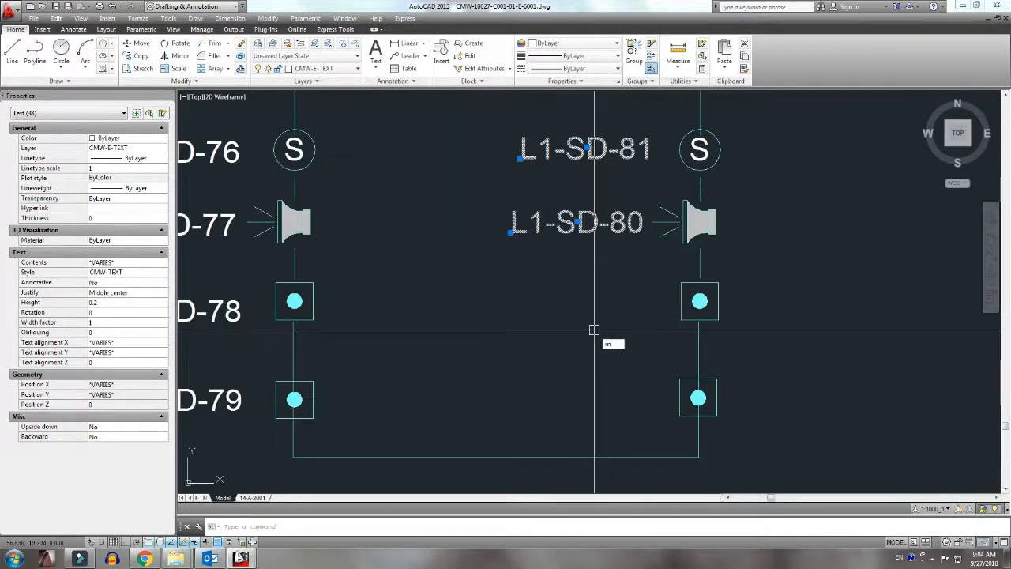
click(454, 226)
click(449, 391)
Step: Number the third riser's top two devices L1-SD-118 and L1-SD-119 with incremental numbering
scroll(470, 380, down, 6)
scroll(512, 362, down, 4)
scroll(505, 174, up, 8)
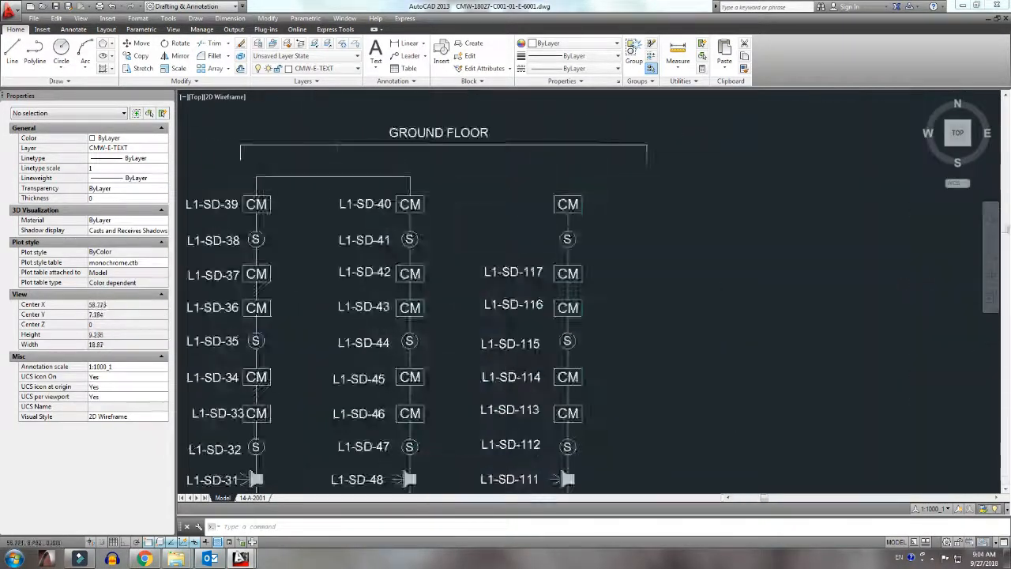
scroll(525, 226, up, 2)
text(numinc)
key(Return)
click(510, 251)
click(508, 195)
key(Escape)
scroll(514, 195, down, 6)
Step: Draw a polyline from the third riser's top module up, across and down past the riser to the control panel
middle_drag(527, 237, 529, 209)
text(pl)
scroll(534, 156, up, 6)
click(557, 168)
click(558, 119)
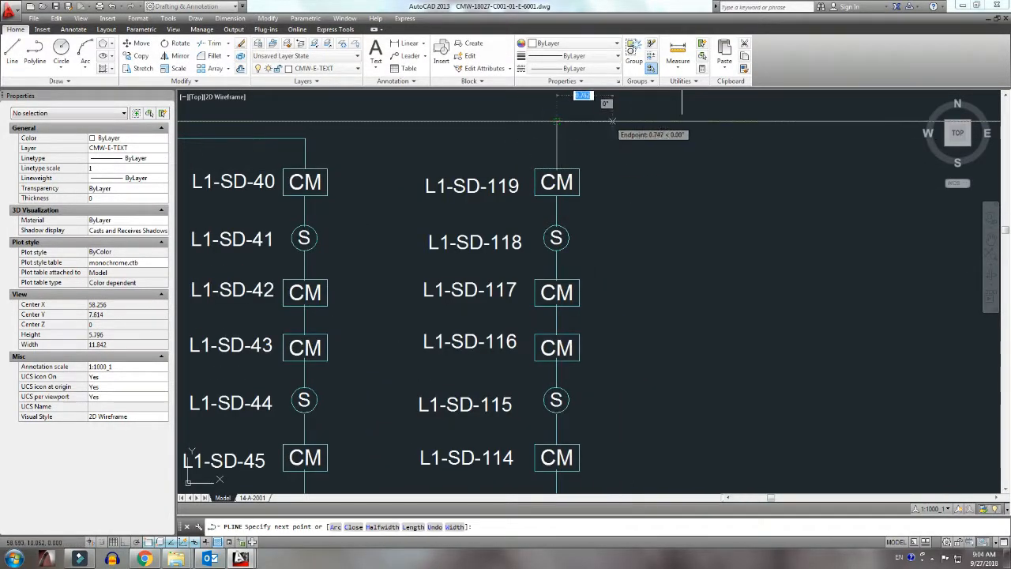
click(620, 118)
scroll(612, 182, down, 6)
middle_drag(614, 268, 562, 131)
scroll(562, 131, down, 2)
key(F8)
scroll(560, 416, up, 4)
click(560, 406)
Step: Trim the return line where it extends past the top edge of the control panel
text(tr)
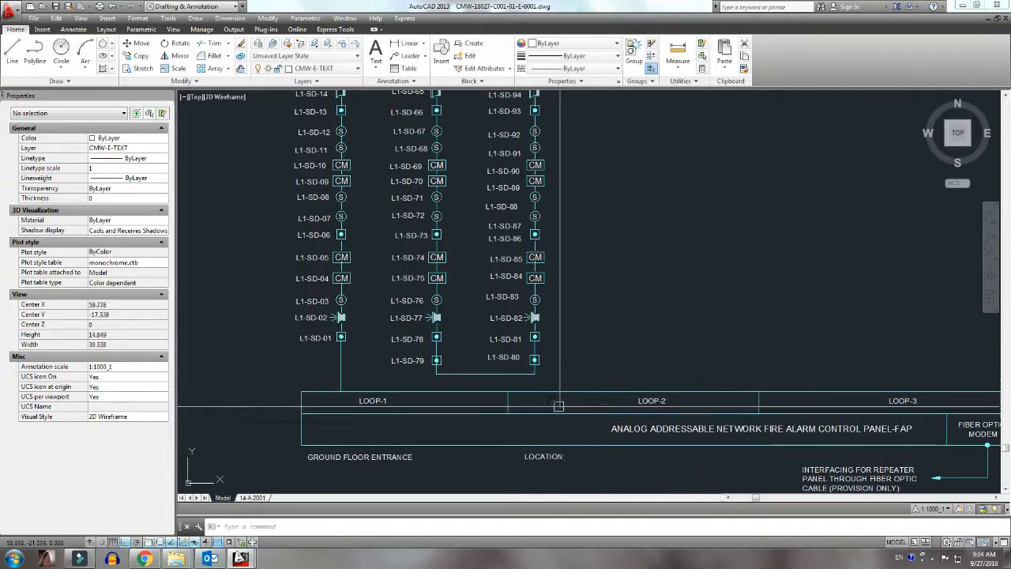
scroll(551, 407, up, 4)
click(535, 370)
click(580, 386)
key(space)
Step: Match the return line's properties to those of the existing riser connecting line
scroll(519, 379, down, 4)
text(ma)
click(500, 359)
click(540, 348)
scroll(537, 346, down, 6)
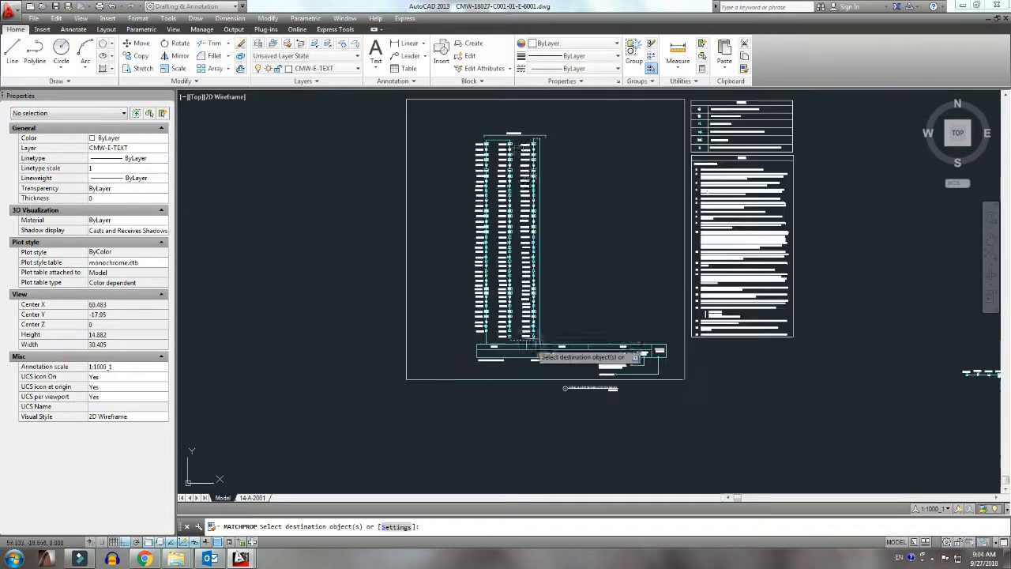
middle_drag(537, 140, 563, 200)
scroll(562, 199, up, 4)
key(space)
Step: Move the divider between LOOP-1 and LOOP-2 to the right, past the return line
scroll(530, 213, down, 4)
middle_drag(517, 372, 527, 252)
scroll(510, 298, up, 6)
click(548, 287)
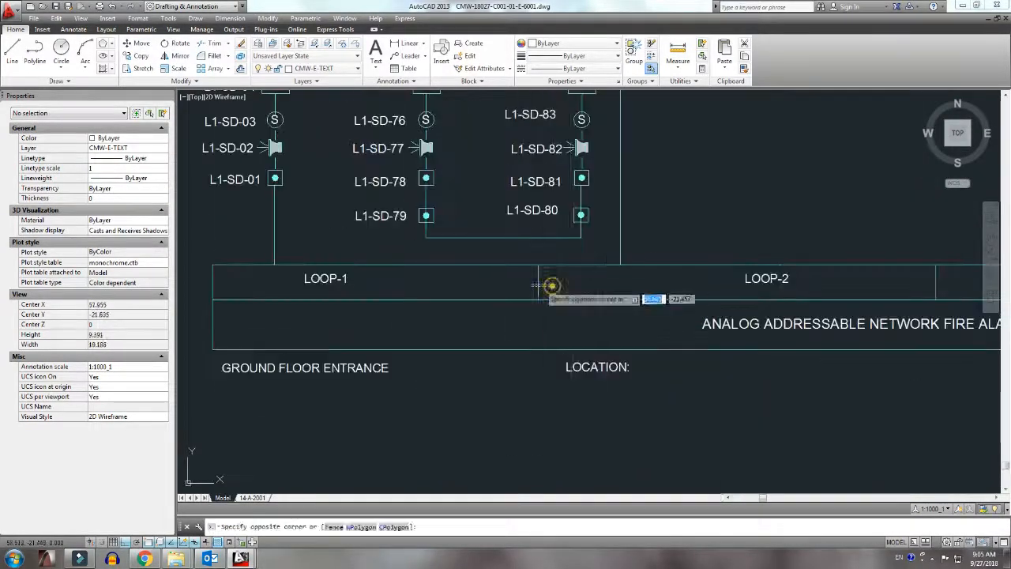
click(525, 280)
text(m)
click(638, 226)
click(732, 224)
Step: Move the LOOP-1 label about 2.4 units right to centre it in its widened panel cell
click(337, 278)
middle_drag(360, 316, 363, 252)
text(m)
click(344, 353)
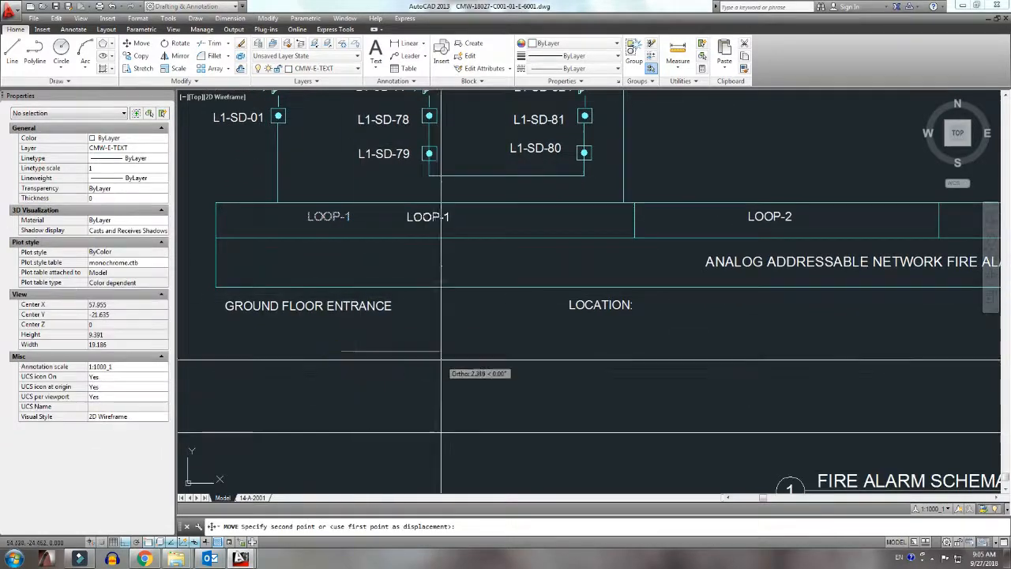
click(444, 361)
Step: Move all three risers, their labels and the GROUND FLOOR heading about 0.43 units to the left
scroll(419, 355, down, 4)
middle_drag(432, 324, 494, 358)
click(536, 309)
scroll(535, 307, down, 4)
middle_drag(534, 305, 525, 354)
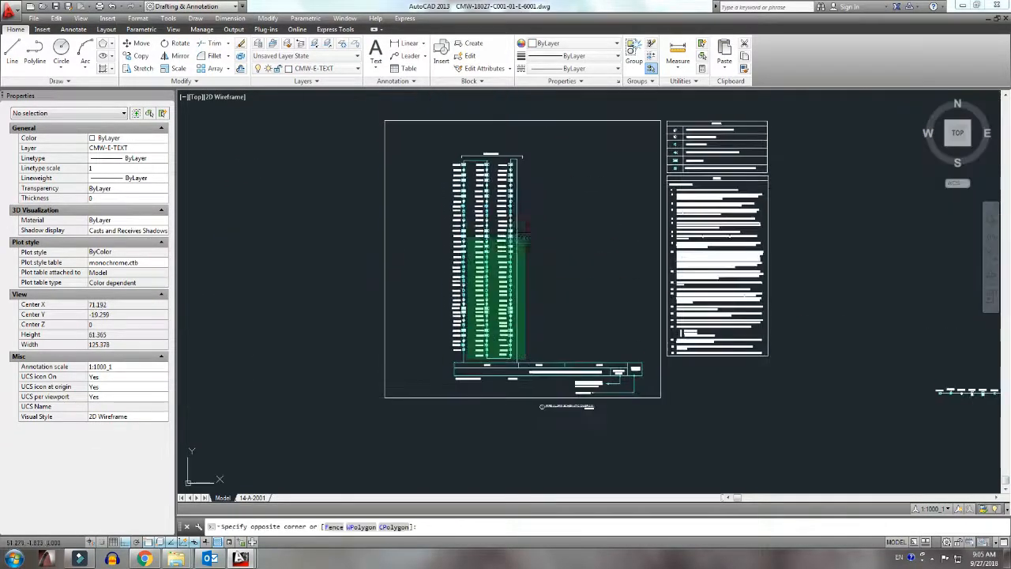
click(440, 144)
text(m)
scroll(465, 362, up, 6)
click(383, 339)
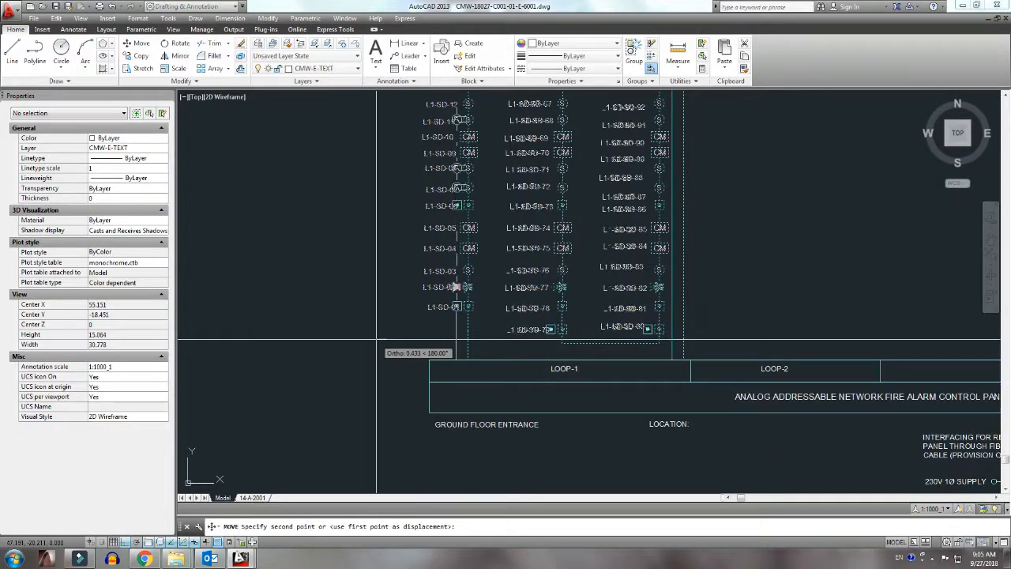
click(376, 340)
Step: Stretch the top of the third riser's return line down, level with the link between the first two risers
scroll(410, 365, down, 5)
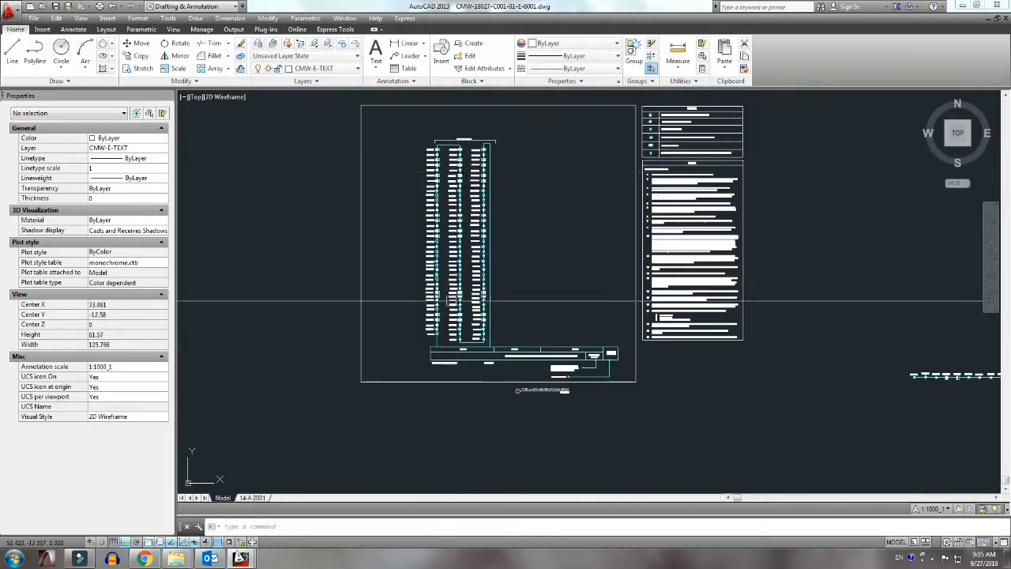
scroll(214, 176, up, 4)
scroll(528, 98, up, 5)
middle_drag(528, 98, 657, 219)
text(s)
click(713, 237)
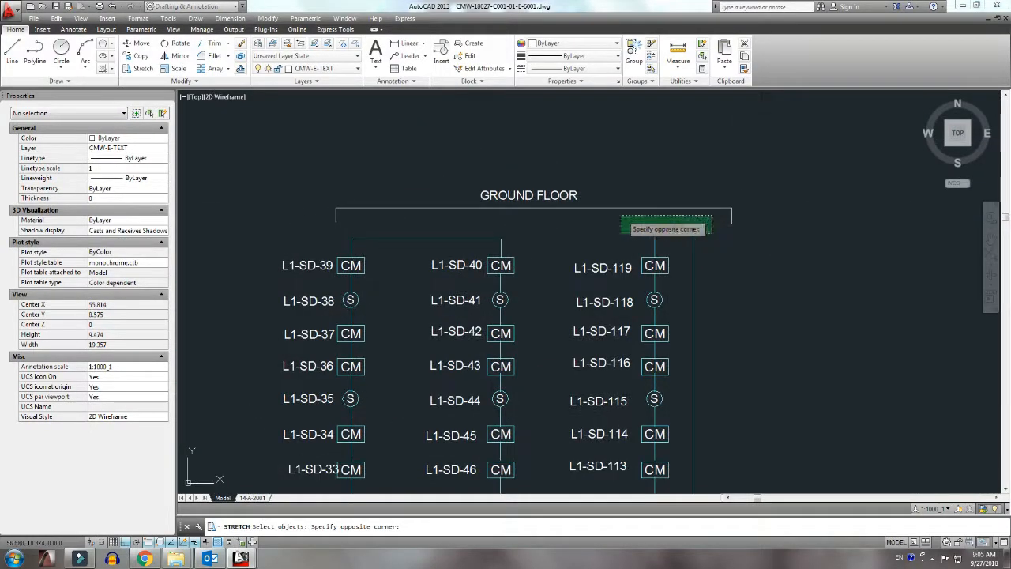
click(619, 215)
key(space)
click(558, 227)
click(554, 237)
Step: Move the LOCATION: text to the left of GROUND FLOOR ENTRANCE beneath the panel
scroll(588, 252, down, 5)
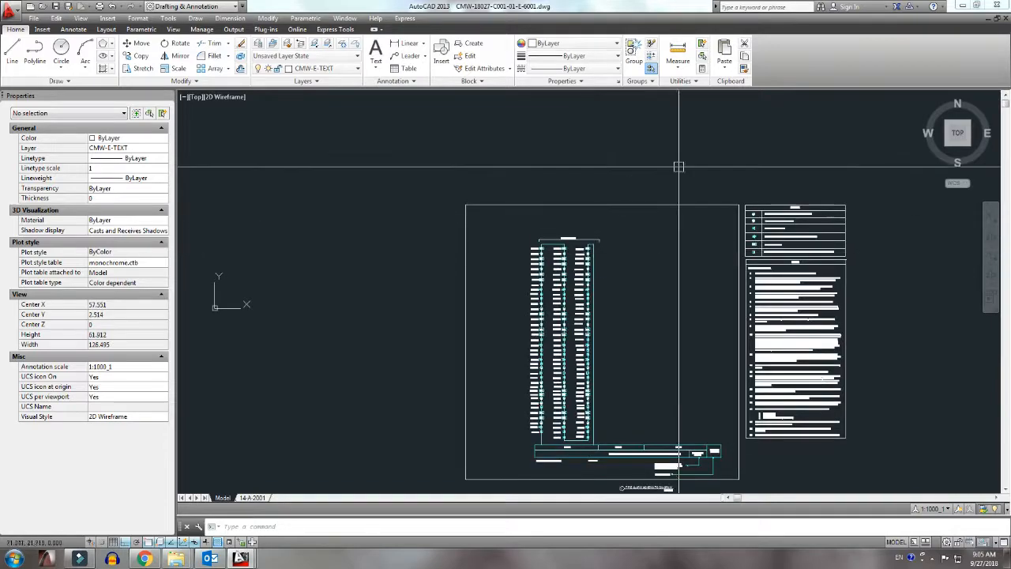
scroll(606, 461, up, 7)
scroll(750, 345, down, 2)
click(578, 367)
text(m)
click(593, 389)
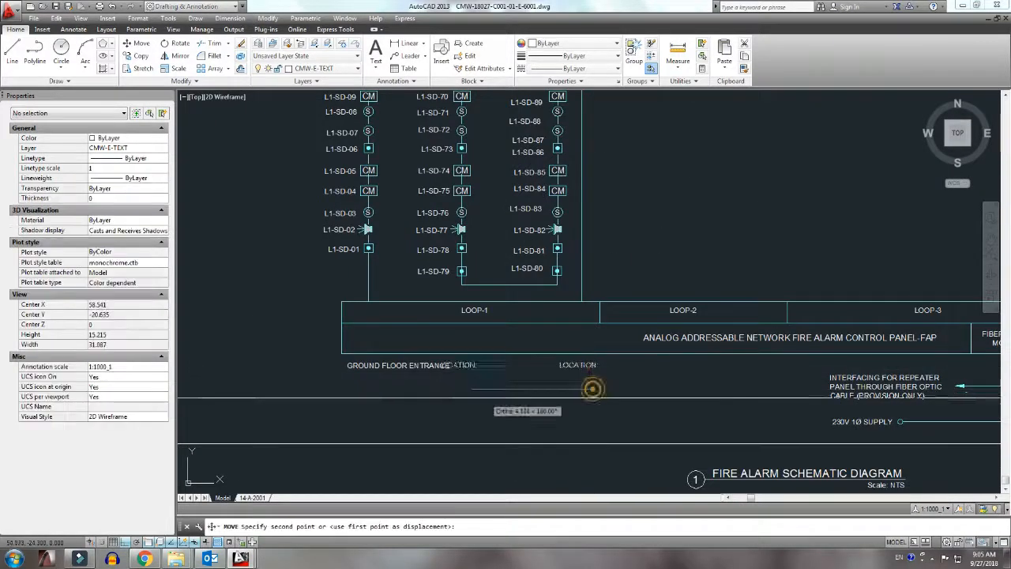
click(333, 396)
Step: Shift the LOCATION: GROUND FLOOR ENTRANCE text right to align with the panel's left edge
scroll(286, 395, down, 1)
click(406, 391)
click(307, 370)
text(m)
click(401, 407)
click(426, 403)
scroll(439, 401, down, 1)
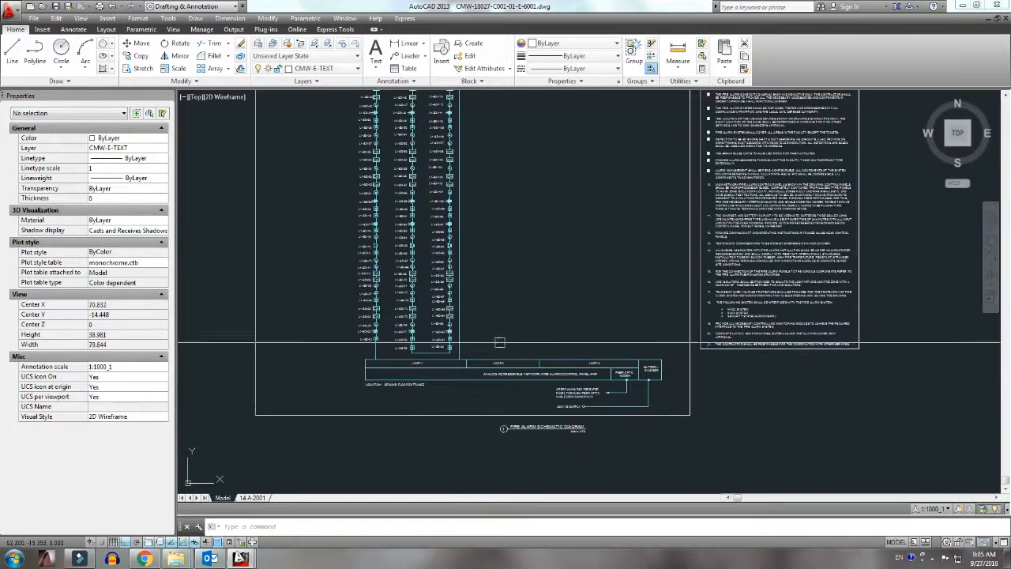
middle_drag(431, 154, 454, 359)
scroll(419, 237, up, 3)
text(ed)
middle_drag(436, 286, 465, 222)
scroll(466, 225, up, 3)
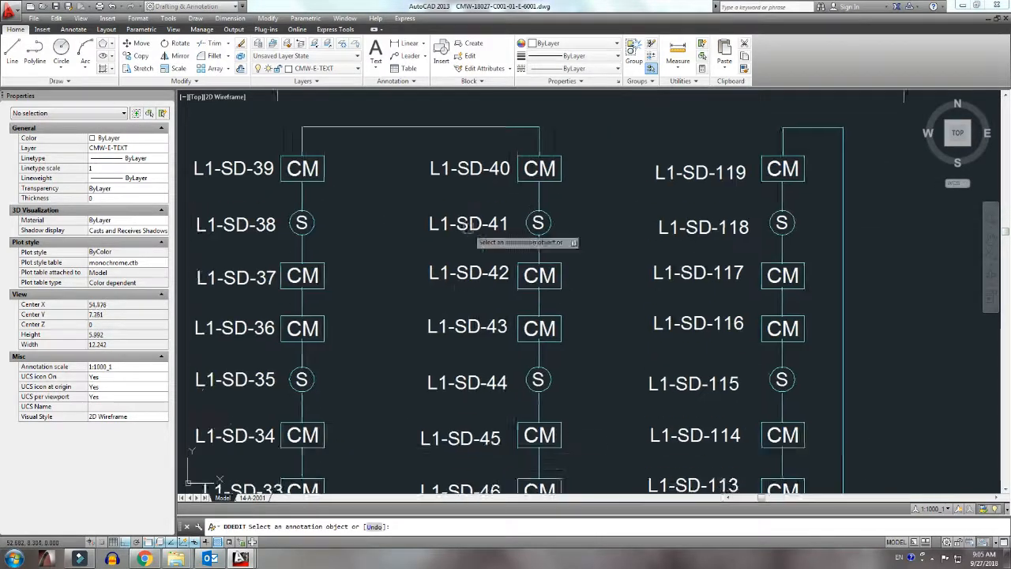
key(Escape)
Step: Delete the control module beside L1-SD-42 and the smoke detector beside L1-SD-44 on the middle riser
scroll(489, 316, down, 5)
scroll(517, 264, up, 5)
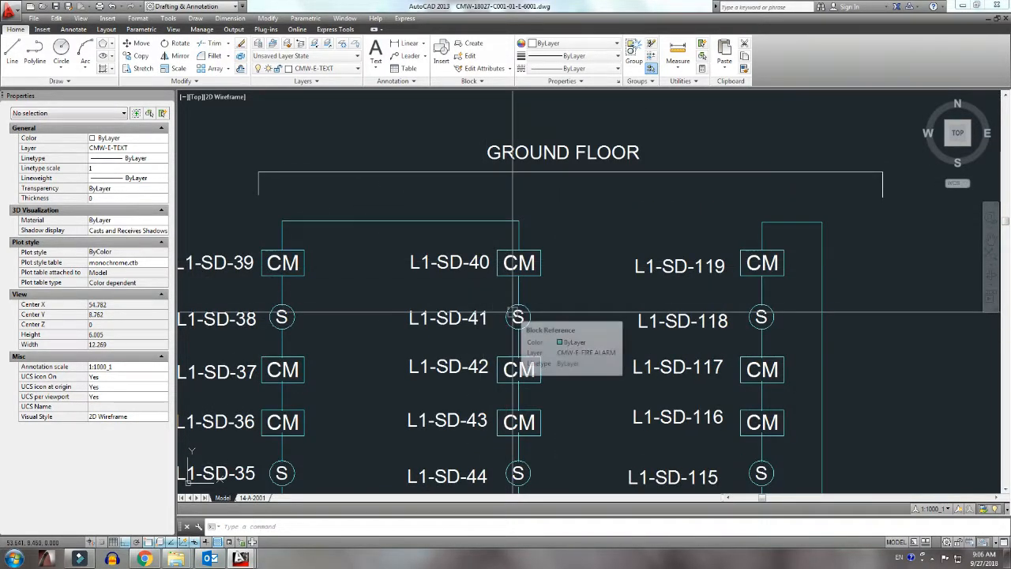
middle_drag(530, 330, 537, 324)
scroll(537, 366, up, 2)
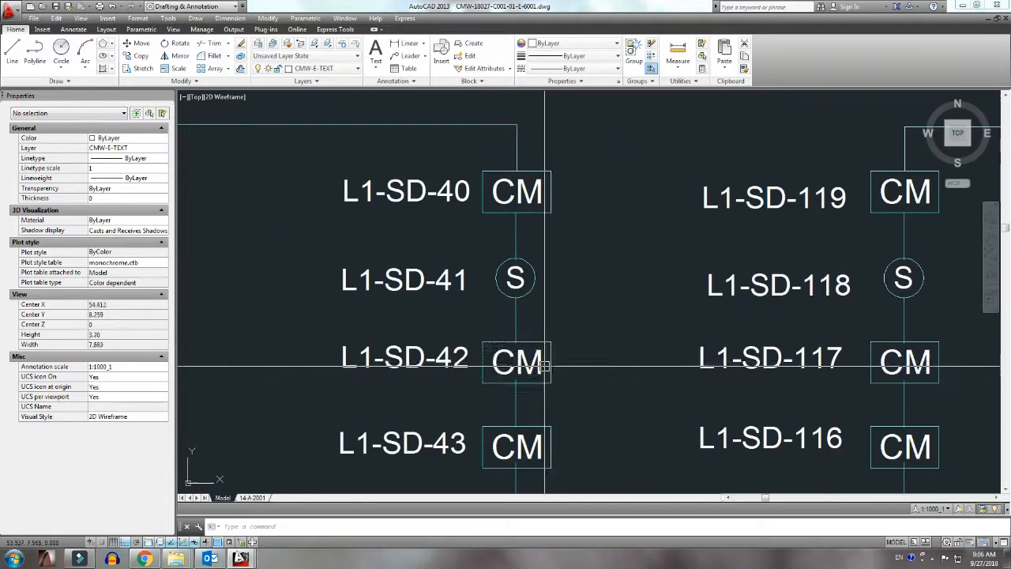
click(545, 365)
key(Delete)
middle_drag(587, 473, 575, 359)
click(516, 416)
key(Delete)
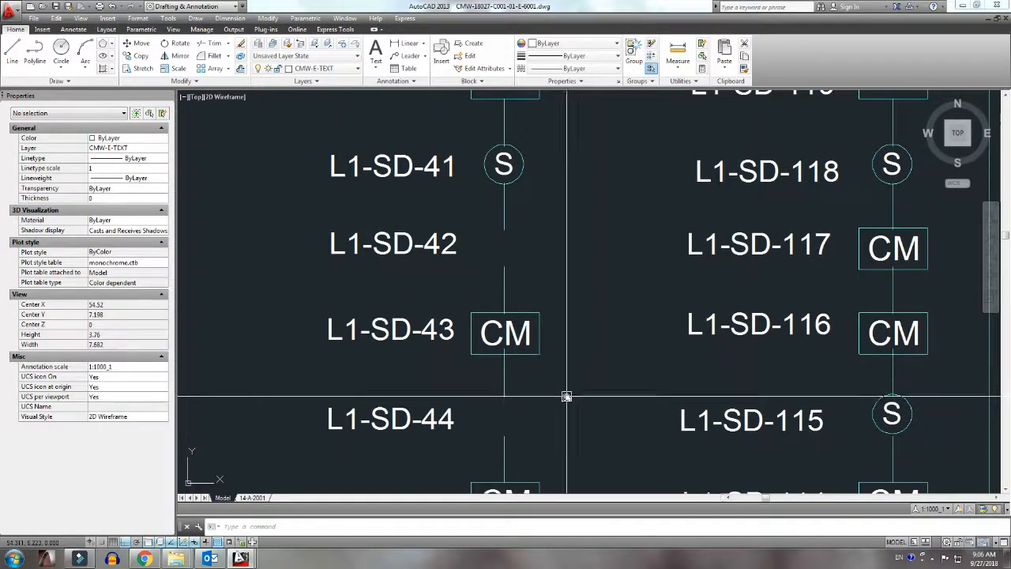
Step: Move the control module beside L1-SD-45 up to L1-SD-44 and delete the control module beside L1-SD-46
middle_drag(567, 397, 555, 355)
click(532, 442)
text(m)
scroll(544, 366, down, 2)
middle_drag(545, 395, 551, 314)
scroll(551, 313, up, 1)
click(537, 369)
key(Delete)
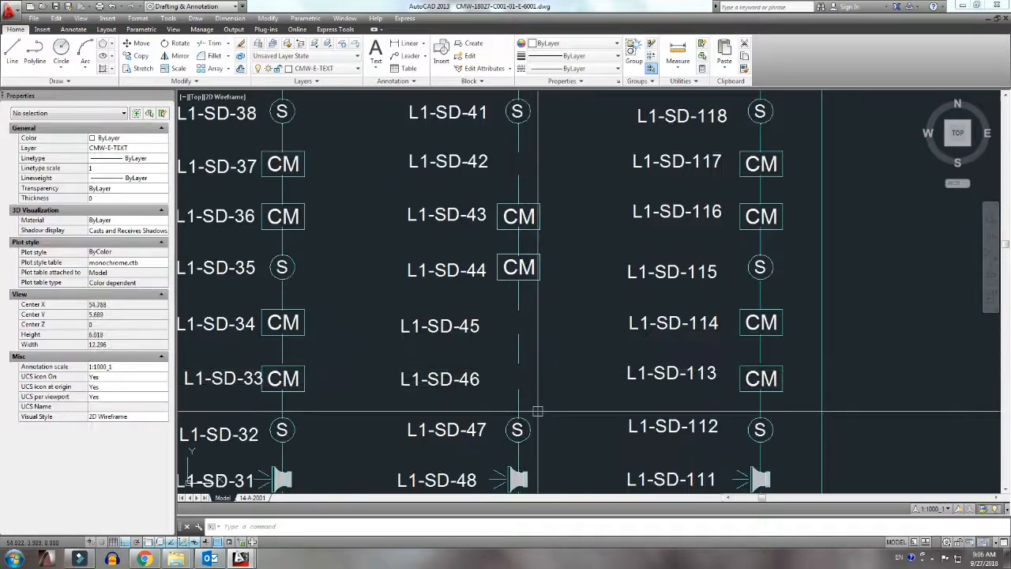
Step: Copy the smoke detector beside L1-SD-47 up the middle riser to L1-SD-42, L1-SD-45 and L1-SD-46
middle_drag(552, 421, 531, 473)
click(527, 479)
text(co)
key(space)
click(545, 447)
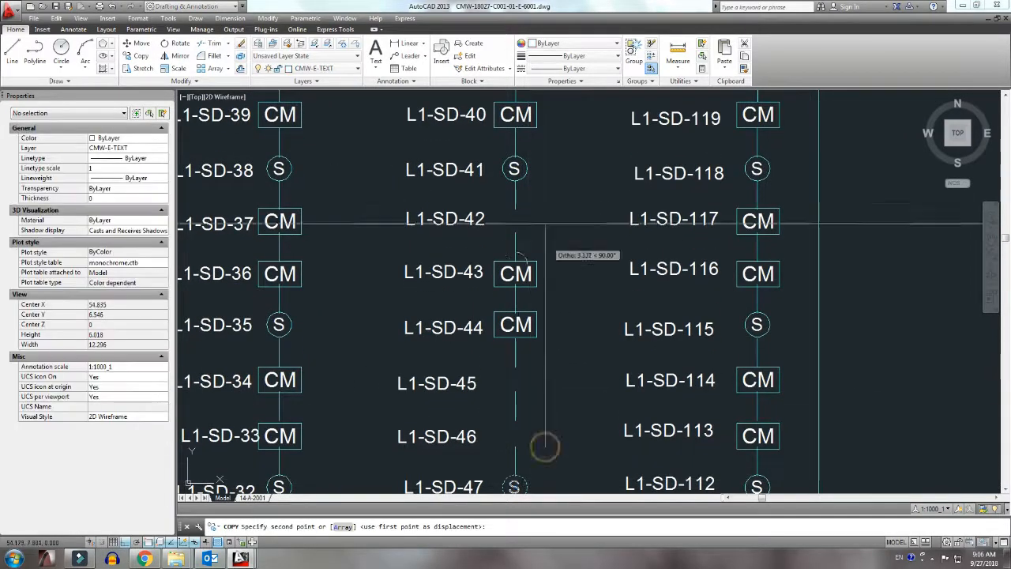
click(549, 181)
scroll(569, 331, up, 2)
click(568, 340)
middle_drag(552, 440, 557, 309)
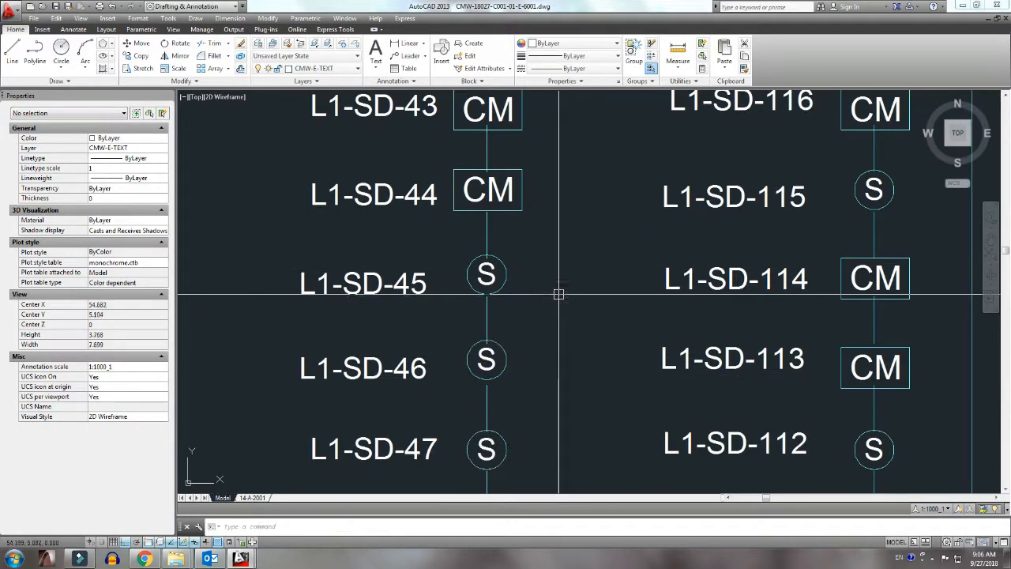
Step: Delete the smoke detector beside L1-SD-47 and the sounder beside L1-SD-48
middle_drag(543, 385, 539, 277)
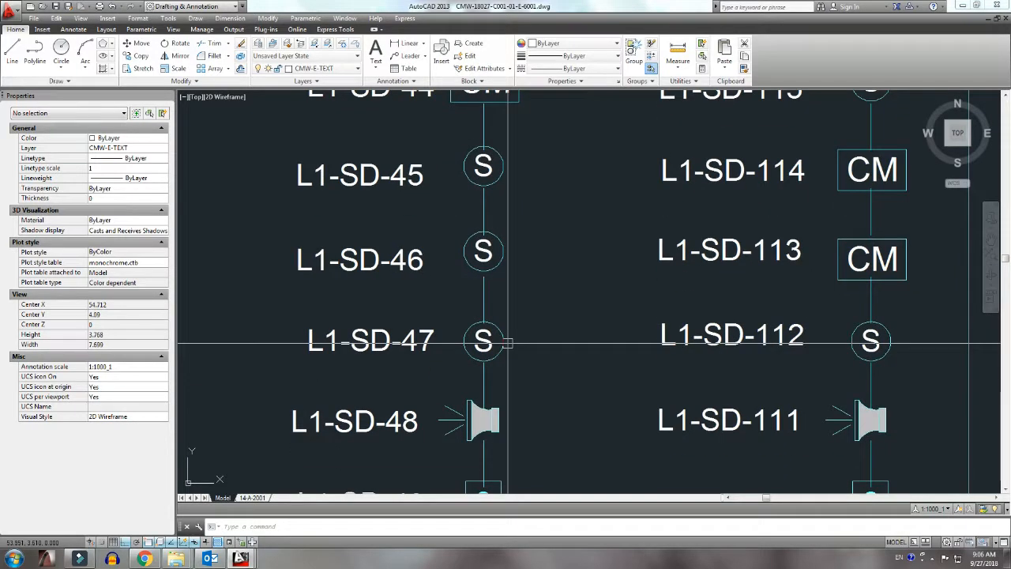
click(481, 339)
key(Delete)
click(494, 422)
key(Delete)
Step: Copy the control module beside L1-SD-44 down to L1-SD-47 and L1-SD-48
middle_drag(496, 423, 494, 482)
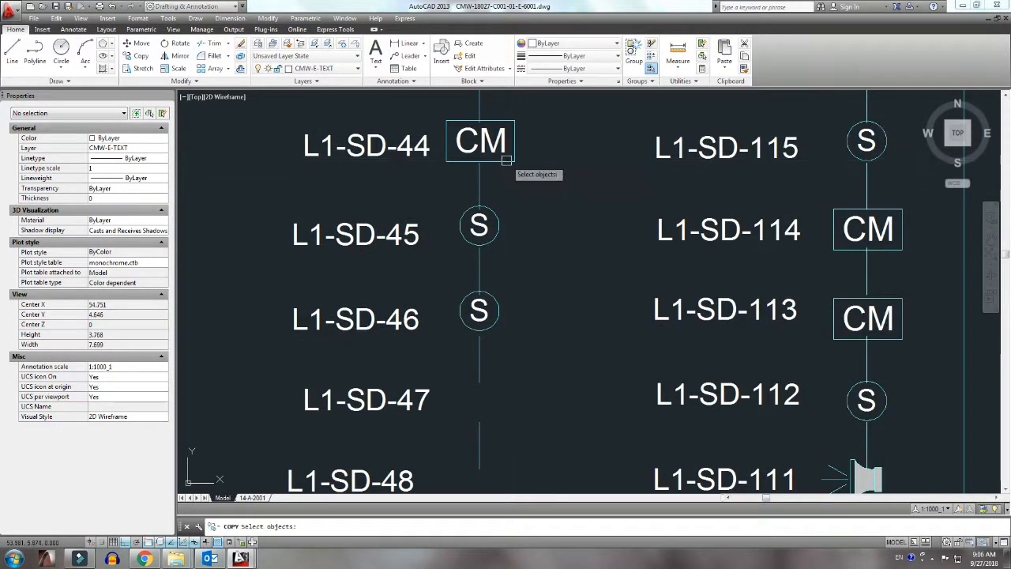
click(507, 160)
key(space)
click(536, 161)
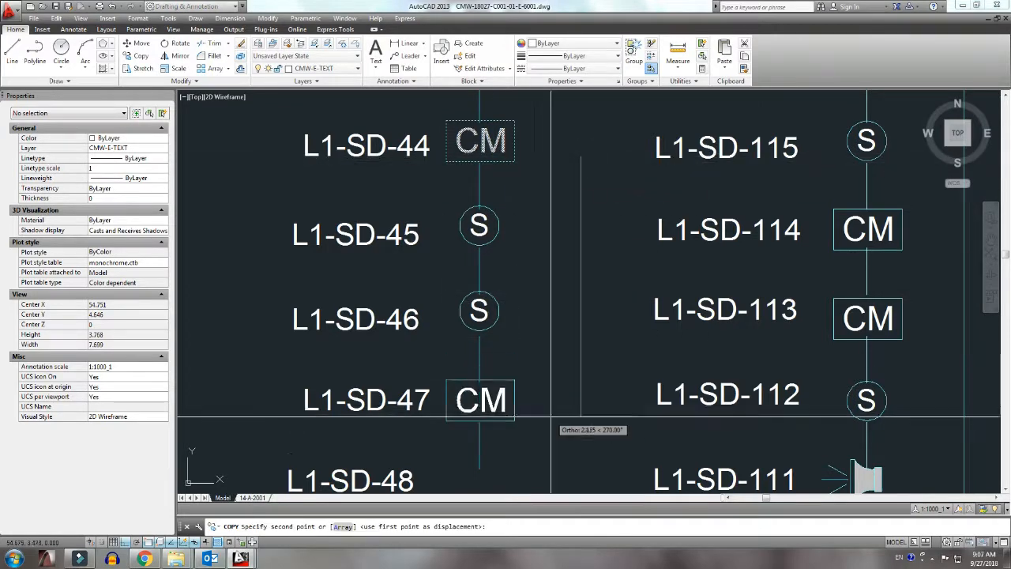
click(550, 416)
middle_drag(551, 416, 548, 286)
click(545, 376)
key(space)
Step: Nudge the control module beside L1-SD-48 slightly up the riser and trim the riser line inside its box
middle_drag(525, 386, 522, 367)
click(511, 345)
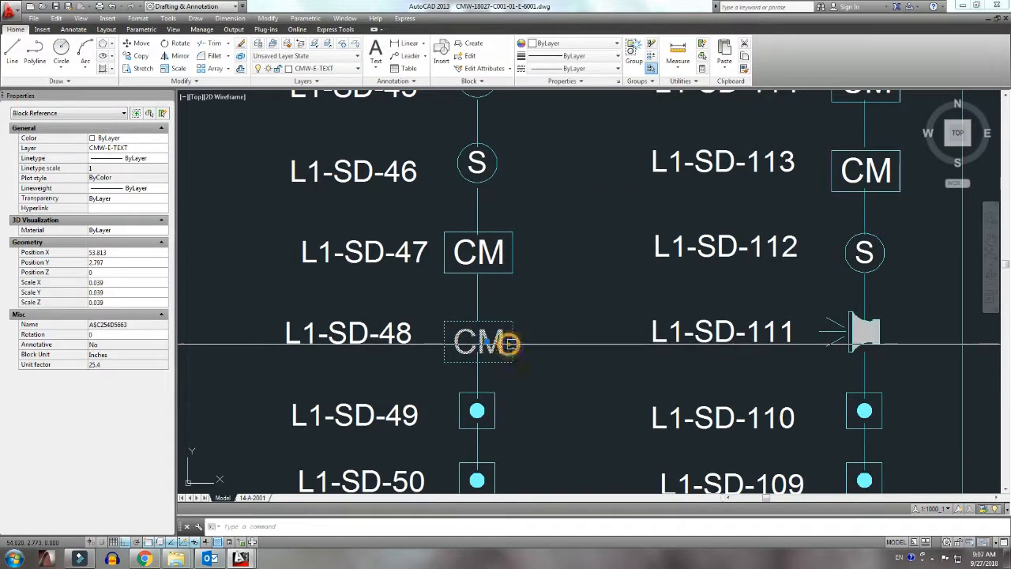
text(m)
click(517, 346)
scroll(517, 346, up, 2)
click(562, 338)
text(tr)
scroll(466, 373, up, 4)
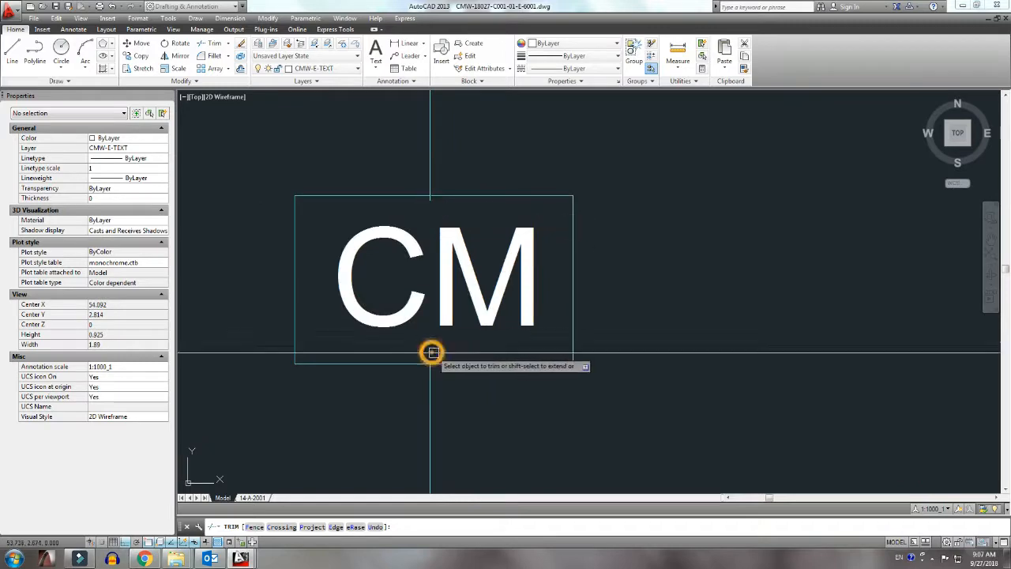
key(space)
Step: Delete the square call point symbols beside L1-SD-49 and L1-SD-50 on the middle riser
scroll(507, 323, down, 8)
mouse_move(512, 357)
middle_down()
mouse_move(511, 336)
mouse_move(509, 368)
middle_up()
scroll(507, 352, up, 2)
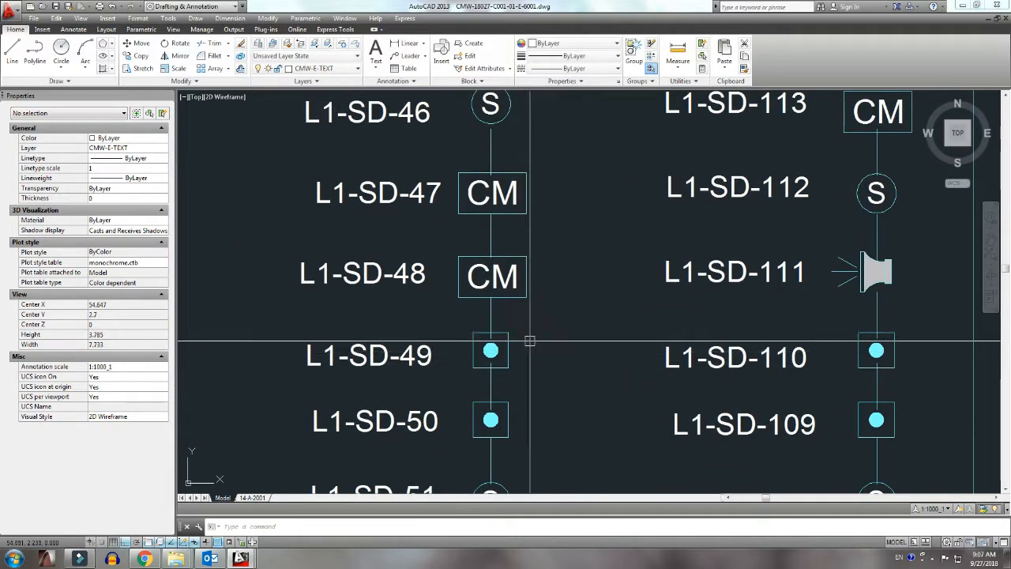
mouse_move(530, 254)
middle_down()
mouse_move(529, 271)
mouse_move(536, 172)
middle_up()
click(516, 267)
click(515, 345)
key(Delete)
Step: Copy the smoke detector beside L1-SD-51 up to L1-SD-49 and L1-SD-50
click(517, 411)
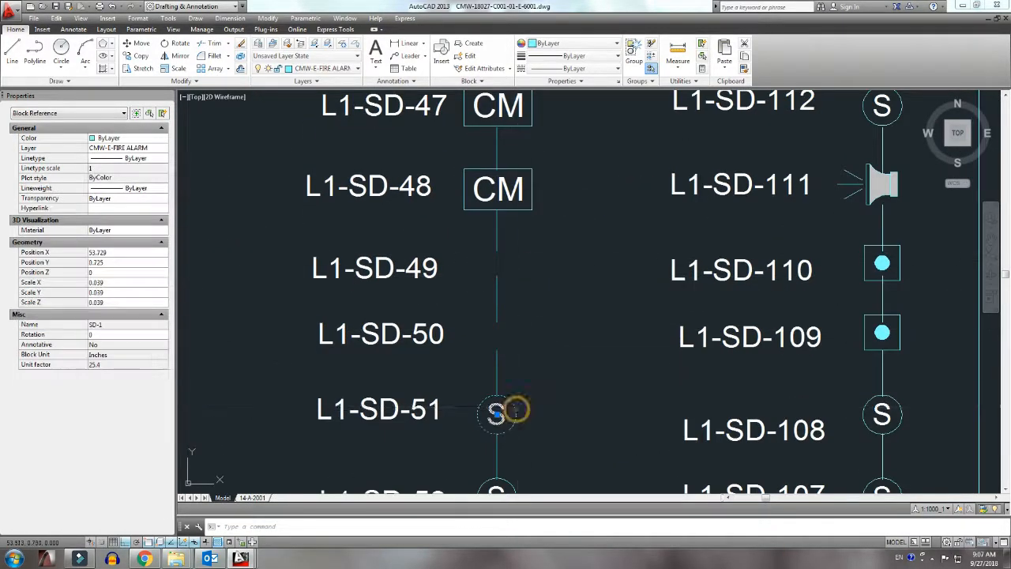
text(co)
click(561, 382)
click(556, 230)
click(553, 301)
key(space)
Step: Delete the smoke detectors beside L1-SD-51 and L1-SD-52 and move the control modules from L1-SD-53 and L1-SD-54 into their places
middle_drag(525, 425, 525, 322)
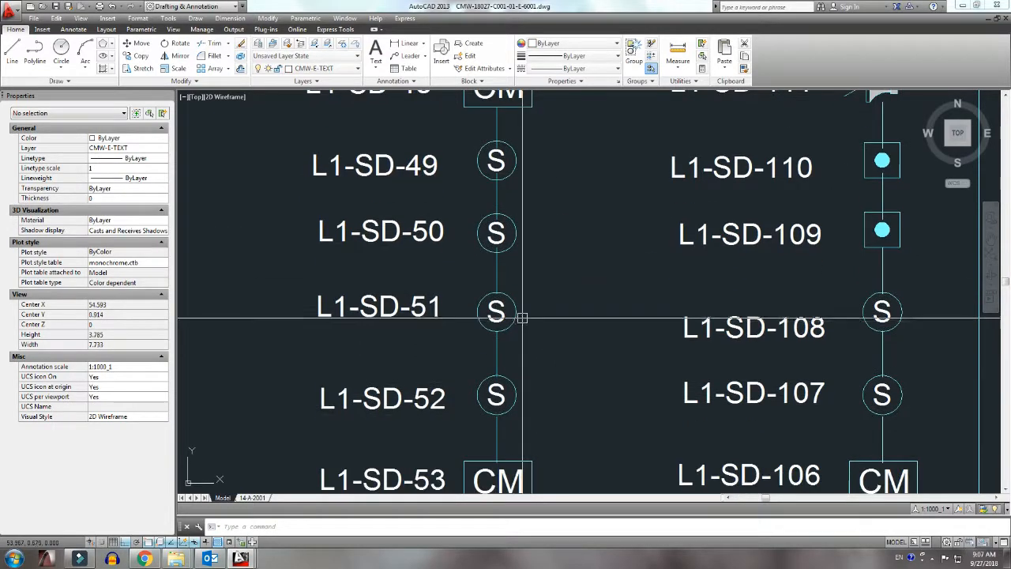
click(498, 314)
click(497, 391)
key(Delete)
middle_drag(500, 388, 506, 249)
click(502, 341)
click(503, 427)
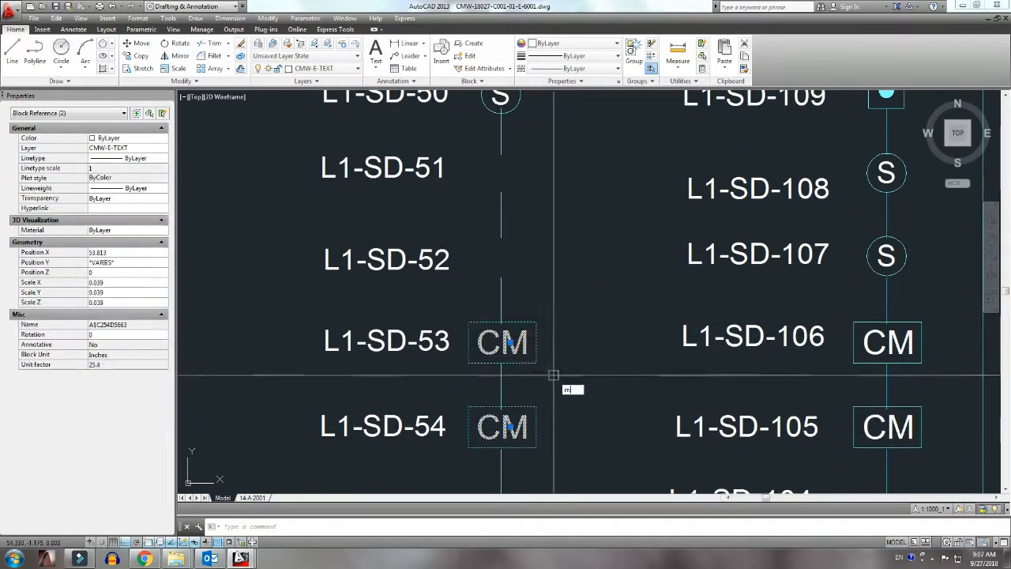
key(space)
click(570, 389)
click(573, 223)
Step: Copy the smoke detector beside L1-SD-55 up to L1-SD-54 and L1-SD-53
middle_drag(525, 431, 521, 261)
click(514, 345)
text(co)
click(554, 348)
click(554, 263)
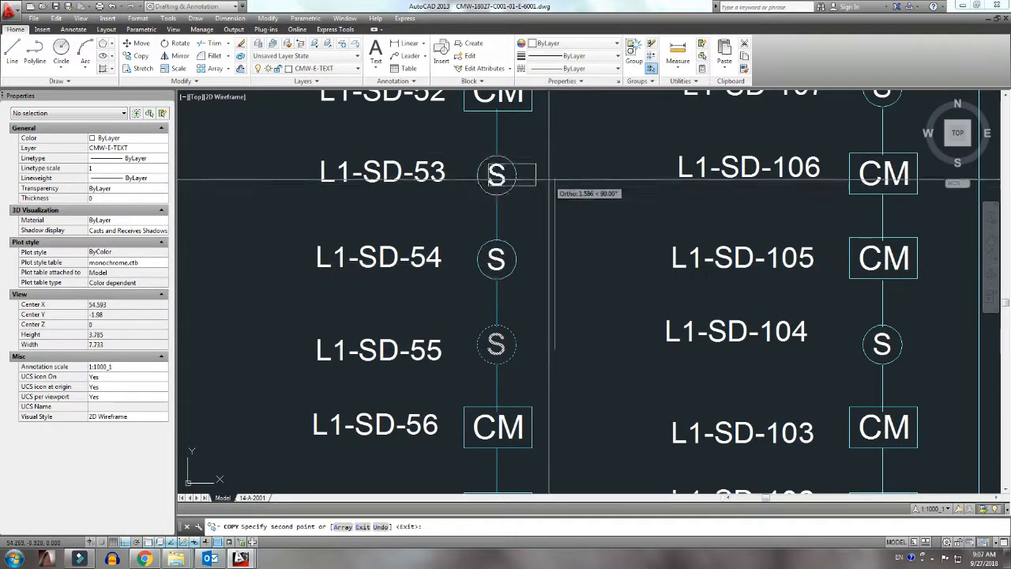
click(555, 182)
key(space)
Step: Replace the smoke detector beside L1-SD-55 with a copy of the control module beside L1-SD-56
middle_drag(561, 343, 541, 308)
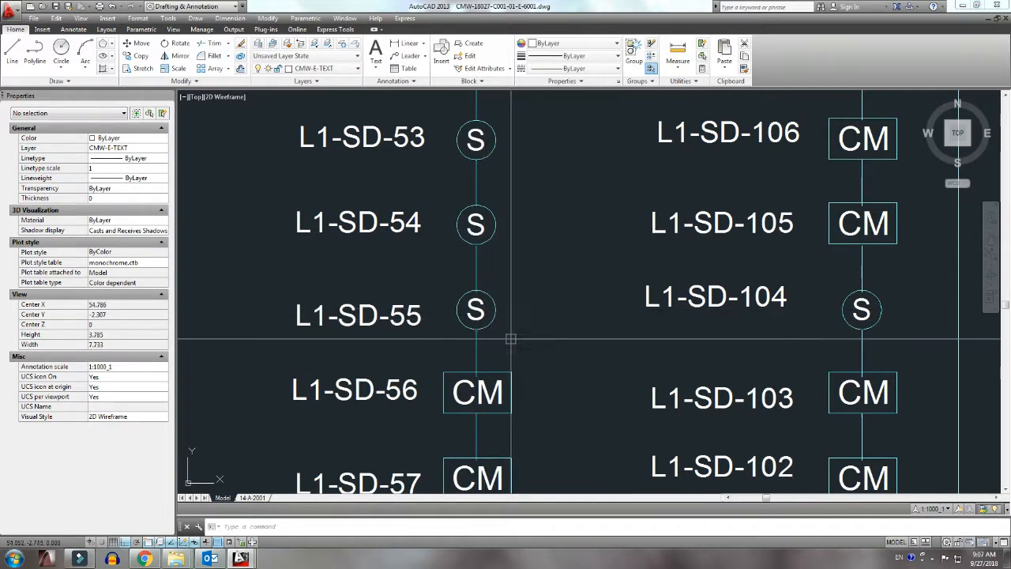
click(497, 318)
key(Delete)
click(510, 406)
text(co)
click(545, 372)
click(546, 289)
key(space)
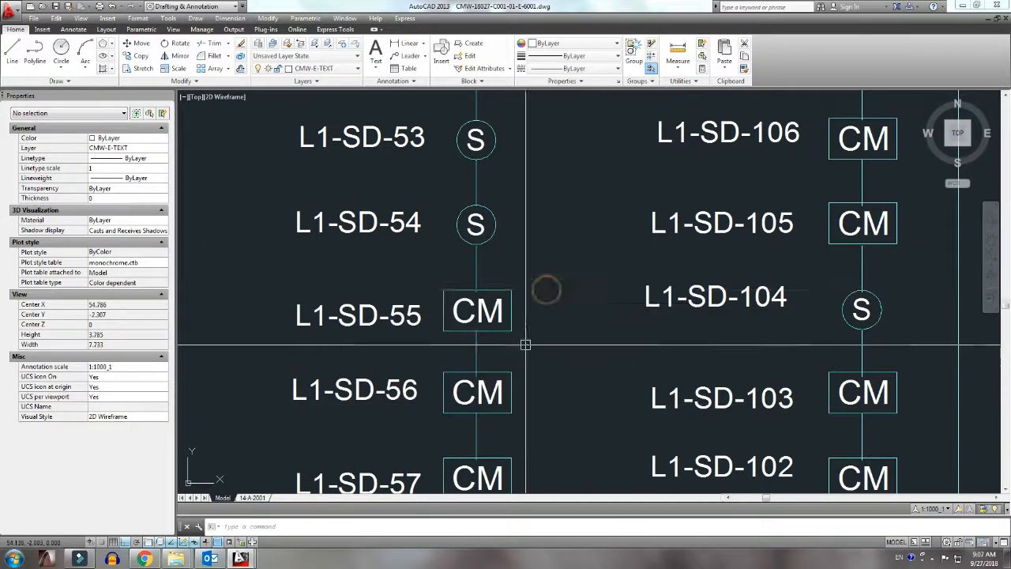
Step: Delete the device symbols beside L1-SD-57 and L1-SD-58 on the middle riser
middle_drag(525, 344, 519, 207)
click(502, 339)
key(Delete)
click(491, 428)
key(Delete)
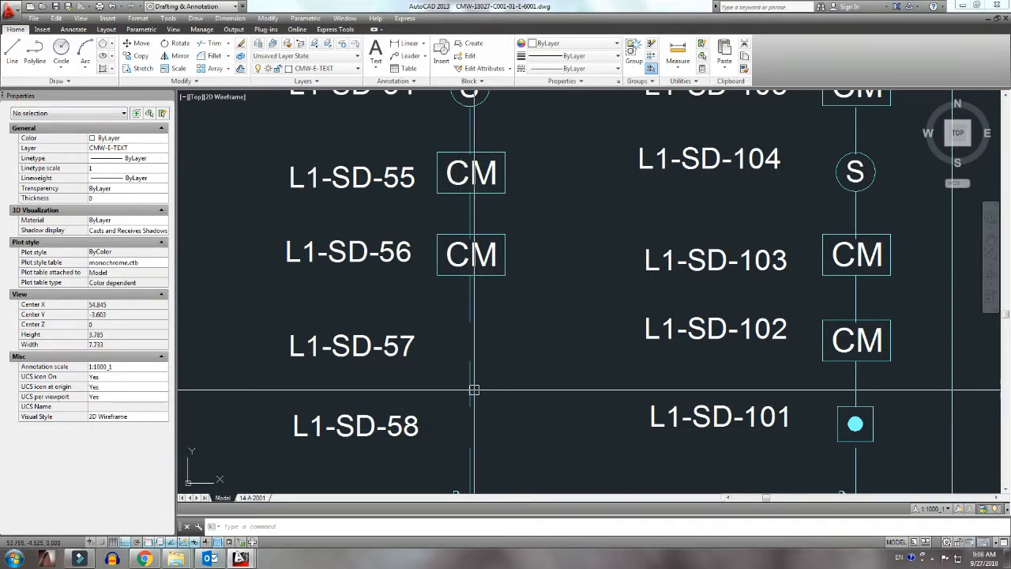
Step: Move the sounder beside L1-SD-59 up the riser to L1-SD-57
scroll(505, 453, down, 4)
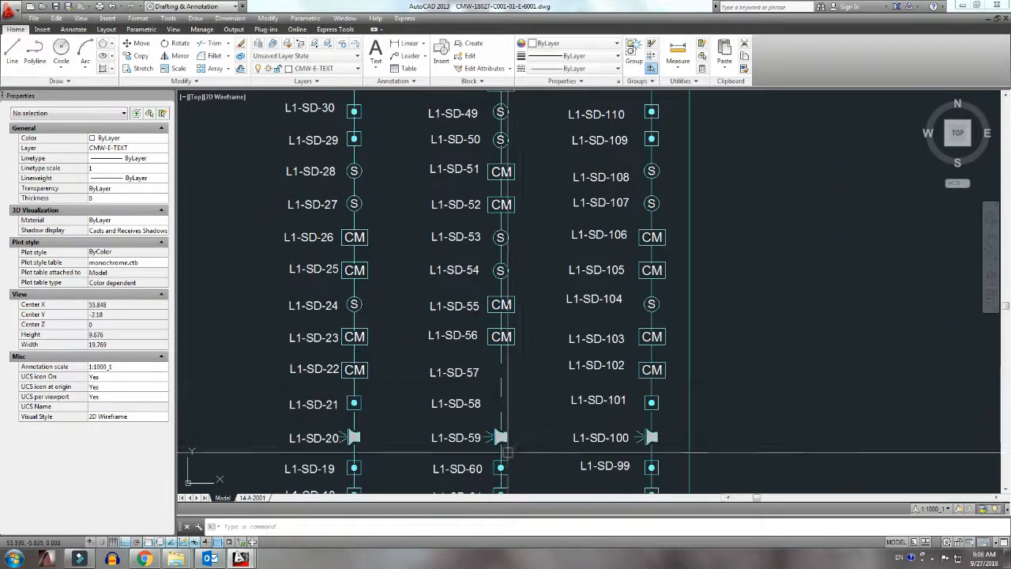
scroll(508, 453, up, 2)
click(505, 434)
text(m)
click(519, 436)
click(521, 329)
Step: Copy the smoke detector beside L1-SD-54 down to L1-SD-58 and L1-SD-59
click(506, 167)
text(c)
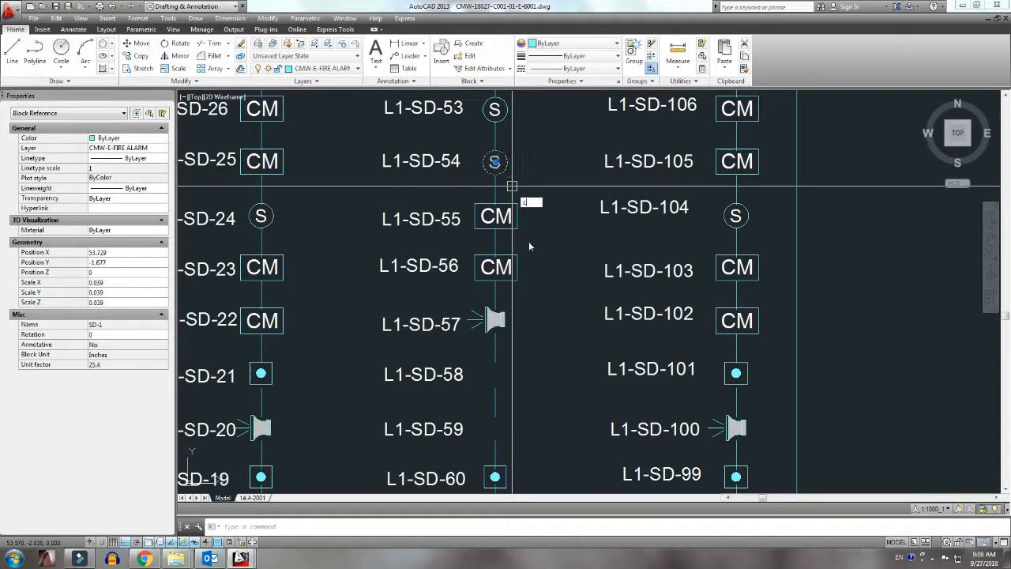
text(o)
click(542, 230)
click(545, 444)
scroll(544, 451, up, 2)
middle_drag(544, 453, 545, 367)
click(546, 433)
key(Escape)
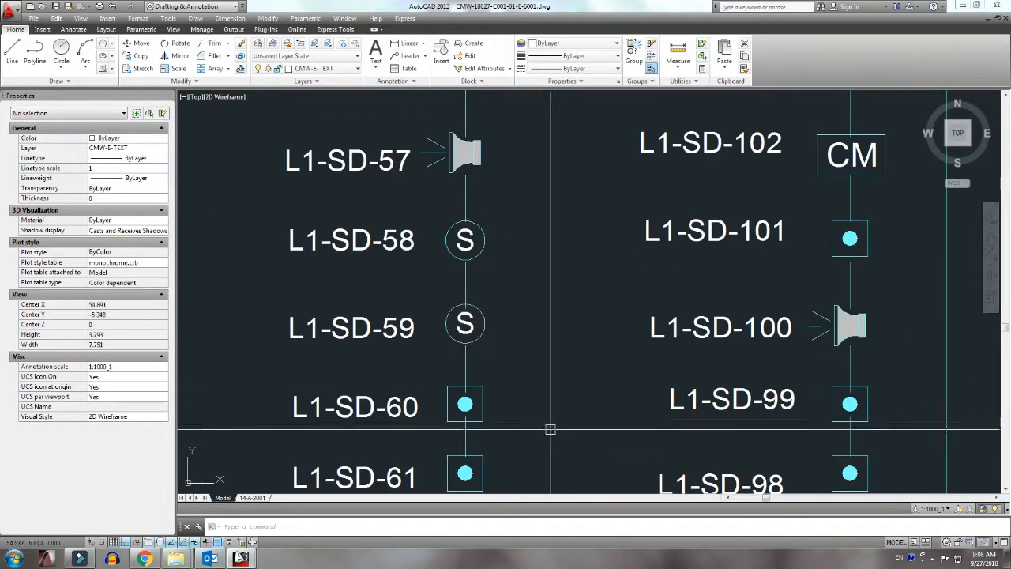
Step: Delete the call point symbol beside L1-SD-60 and move the smoke detector from L1-SD-59 into its place
click(482, 395)
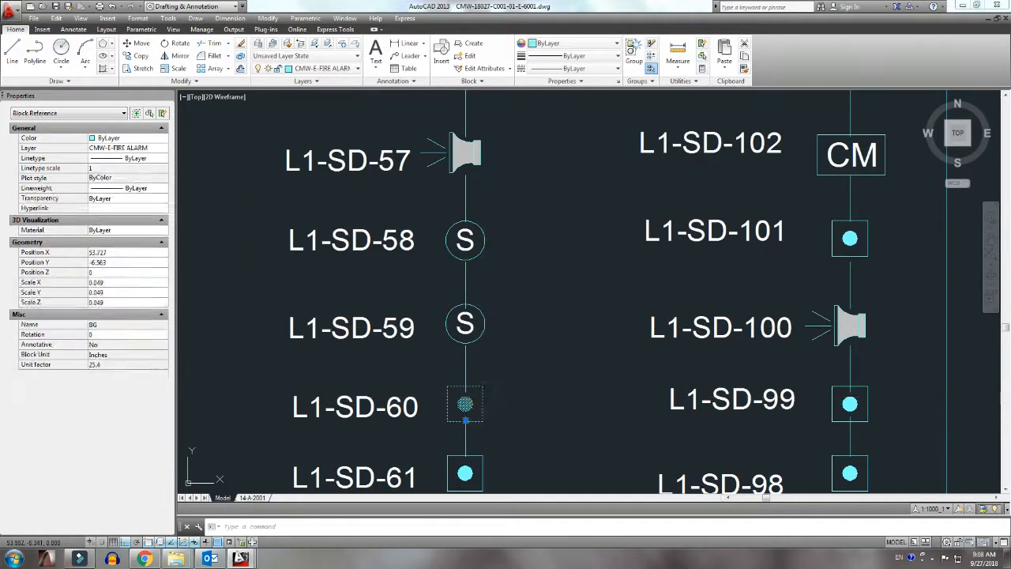
key(Delete)
click(484, 330)
text(m)
click(505, 353)
click(507, 432)
Step: Delete the smoke detector beside L1-SD-58 and copy a control module to both L1-SD-58 and L1-SD-59
click(481, 253)
key(Delete)
click(511, 229)
middle_drag(481, 257, 522, 210)
text(co)
click(524, 230)
click(521, 210)
click(517, 297)
key(Escape)
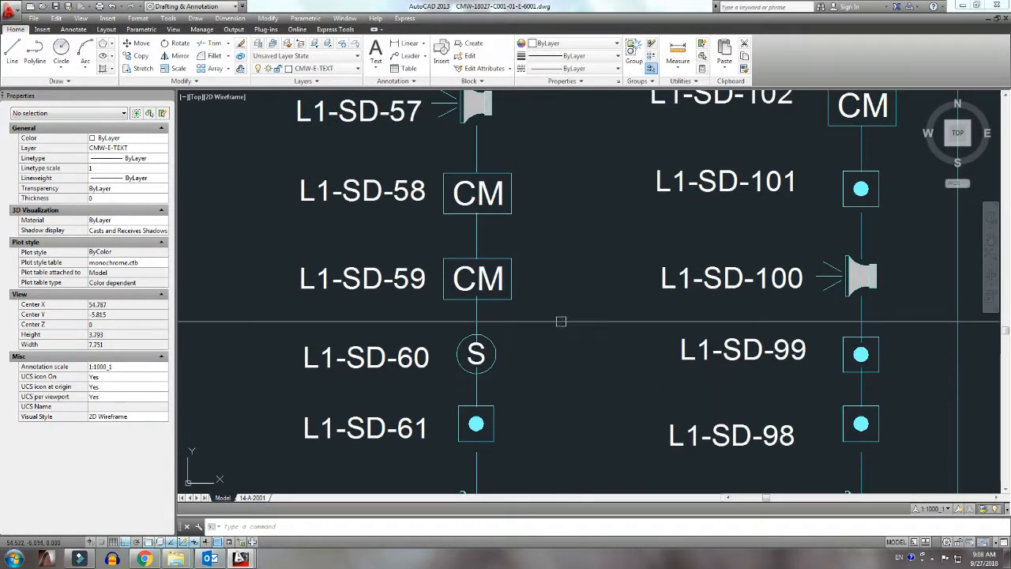
Step: Switch to the floor plan CMW-18027-C001-01-E-2007.dwg and examine the device types and order along L1-SD-32 to L1-SD-61
middle_drag(553, 326, 553, 379)
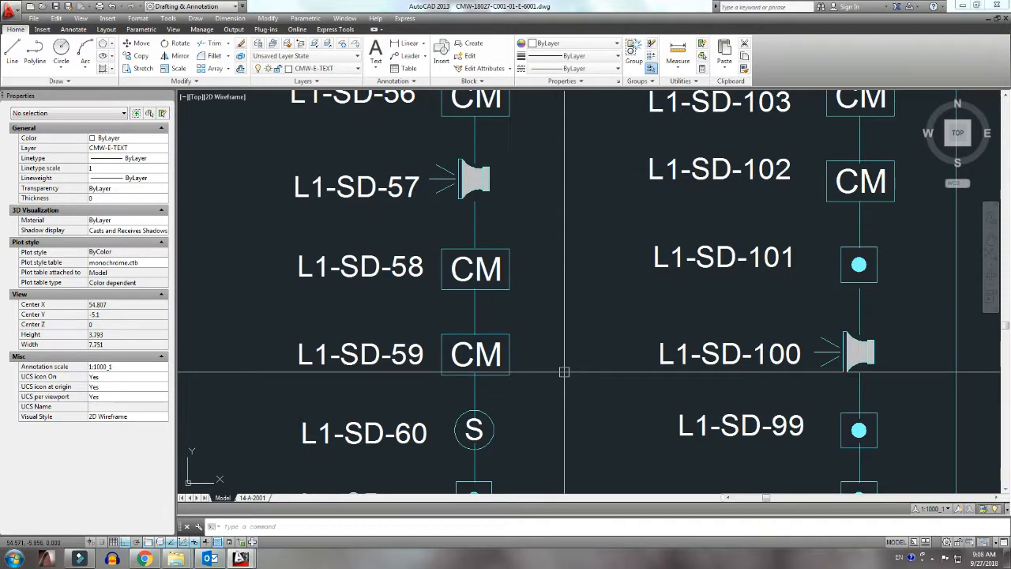
middle_drag(564, 371, 564, 311)
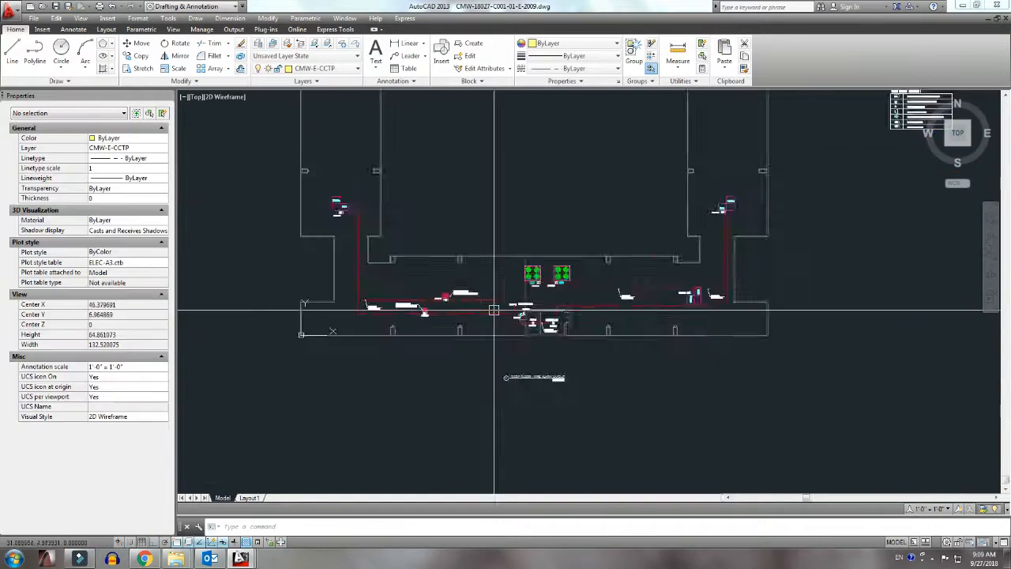
scroll(477, 323, up, 3)
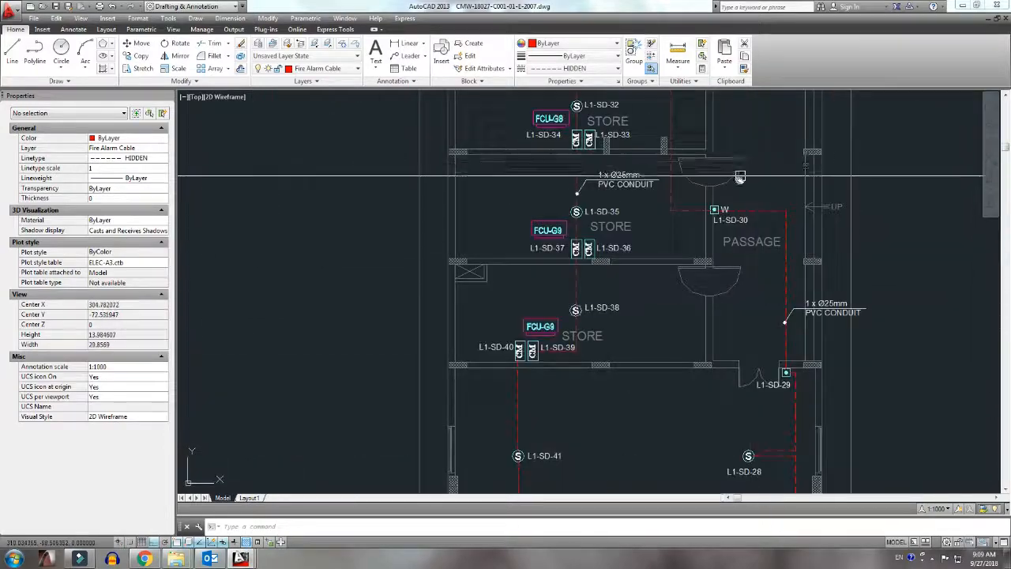
middle_drag(740, 177, 673, 97)
middle_drag(612, 348, 610, 172)
middle_drag(598, 408, 601, 126)
middle_drag(580, 395, 557, 153)
middle_drag(553, 443, 542, 105)
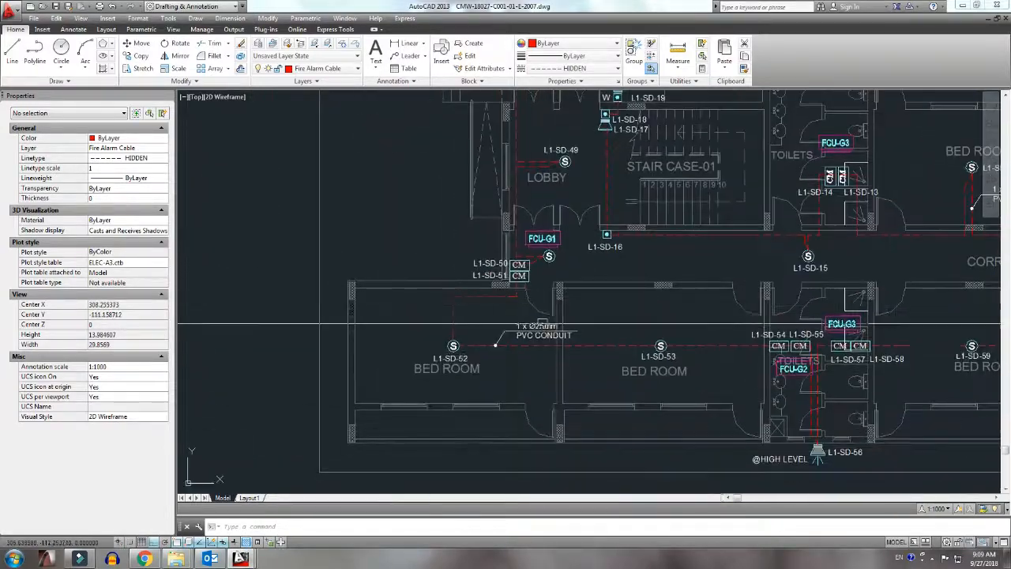
mouse_move(681, 370)
middle_down()
mouse_move(342, 381)
mouse_move(423, 376)
mouse_move(453, 278)
middle_up()
scroll(370, 374, up, 3)
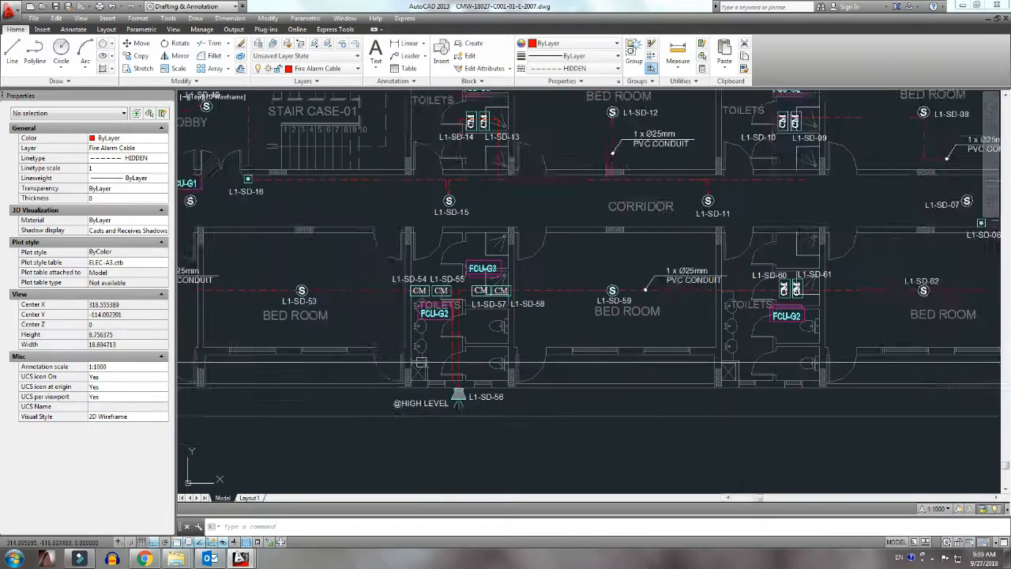
scroll(464, 398, down, 2)
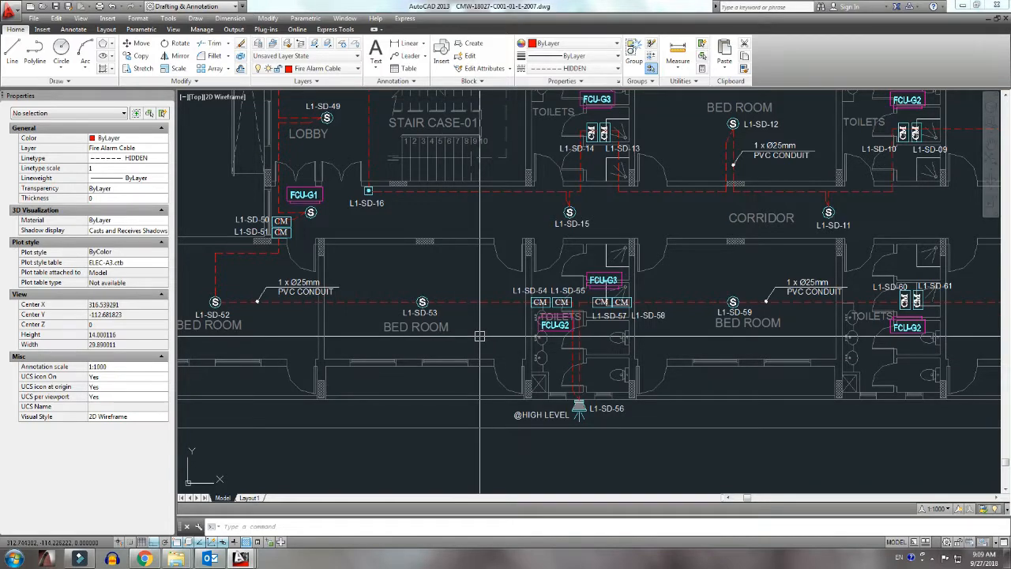
middle_drag(302, 344, 492, 352)
middle_drag(478, 293, 475, 323)
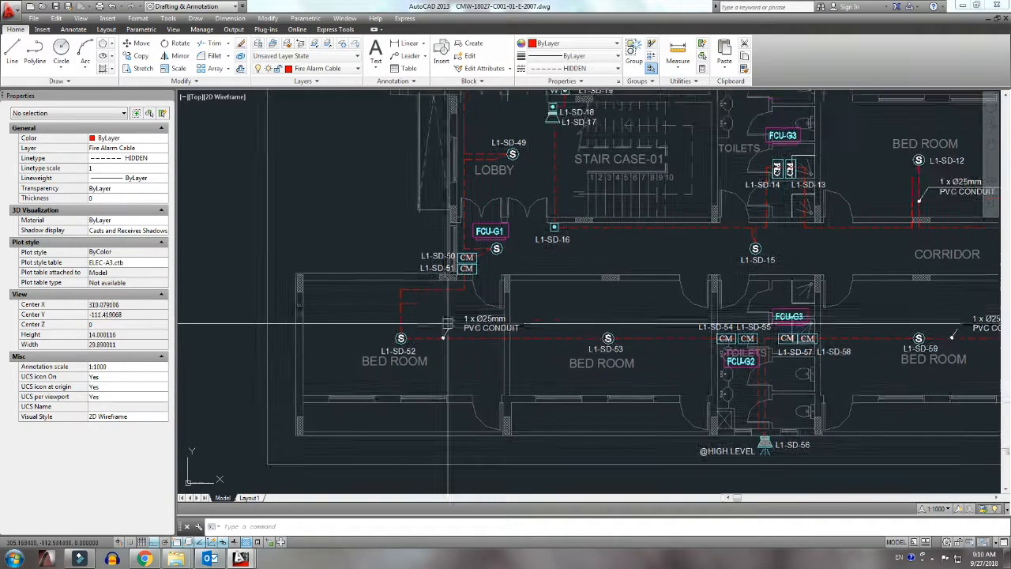
middle_drag(494, 249, 489, 305)
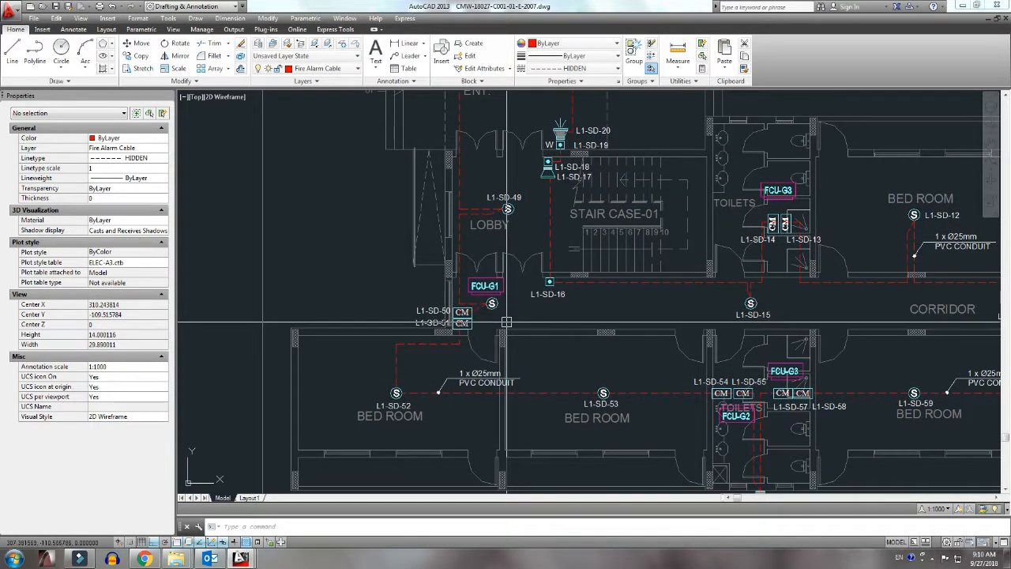
Step: Delete the lower of the two control modules near FCU-G1 and move the L1-SD-50 label beneath the smoke detector there
scroll(506, 322, up, 2)
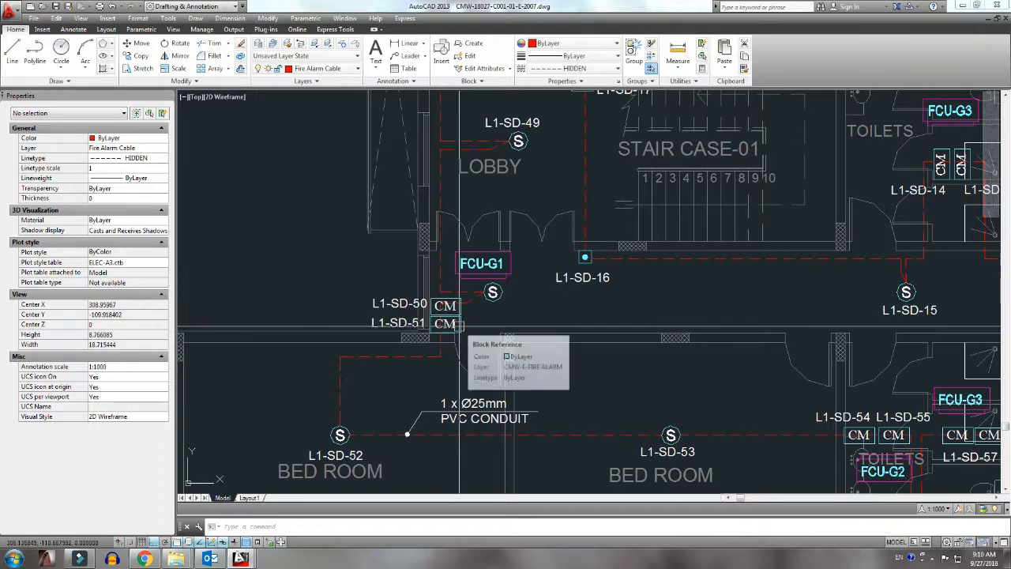
click(414, 308)
text(m)
key(space)
click(401, 304)
scroll(543, 318, up, 2)
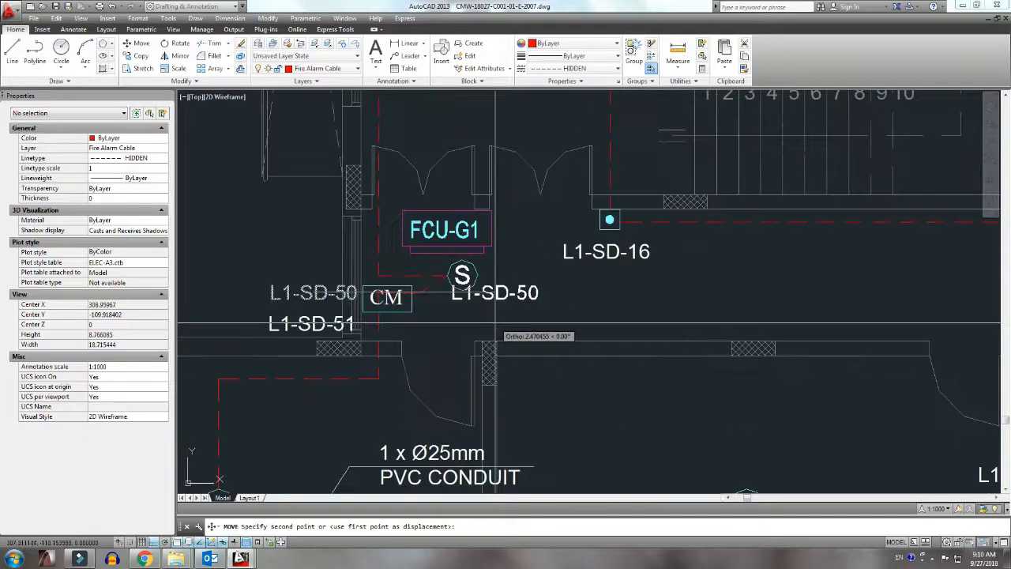
click(480, 305)
Step: Check the plan's devices from L1-SD-50 to L1-SD-61, and return to L1-SD-55 to L1-SD-59 in the CMW-18027-C001-01-E-6001.dwg schematic
middle_drag(379, 352, 428, 310)
scroll(428, 311, down, 2)
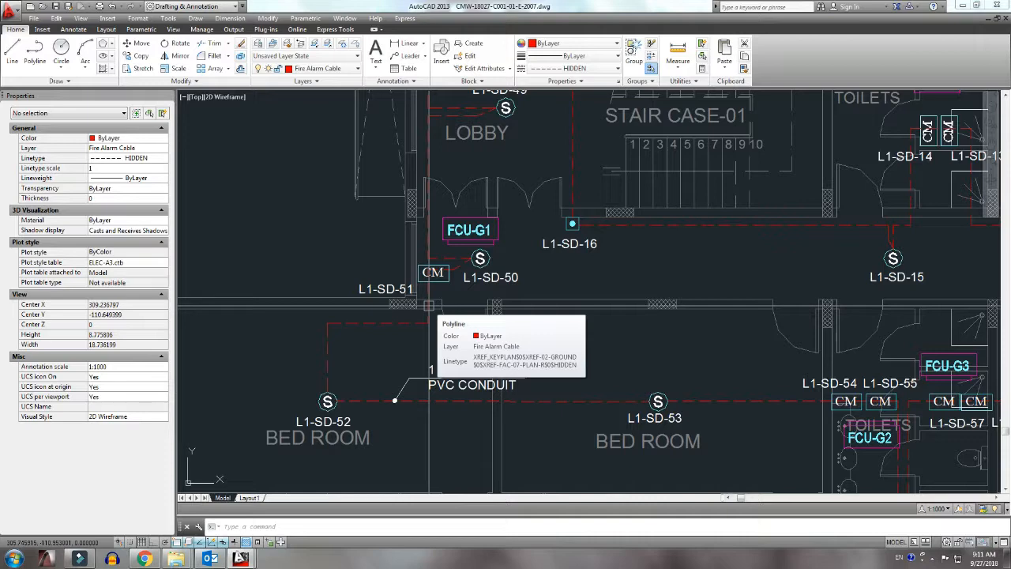
scroll(513, 356, down, 4)
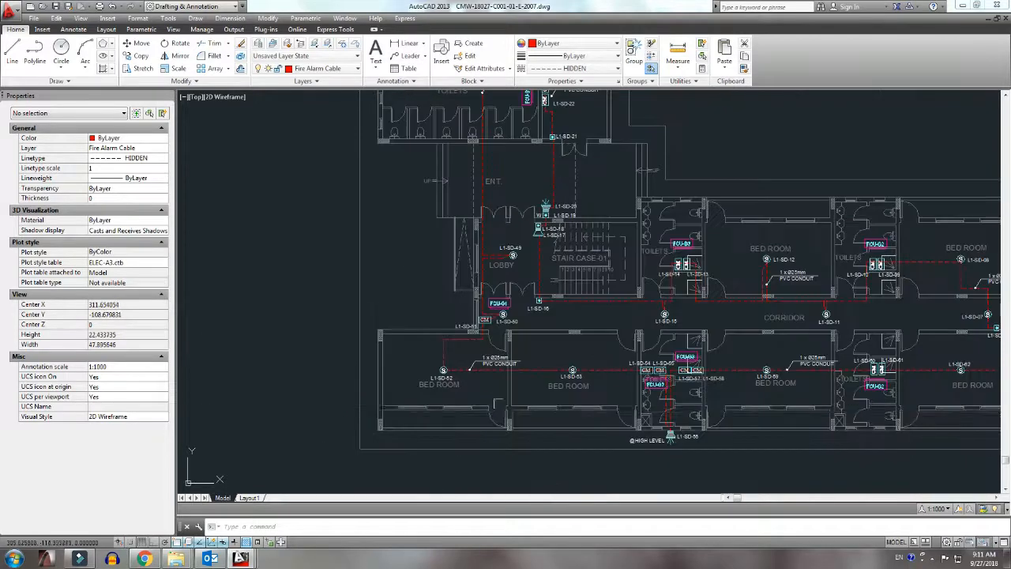
middle_drag(694, 452, 600, 451)
scroll(601, 451, up, 2)
middle_drag(613, 356, 551, 351)
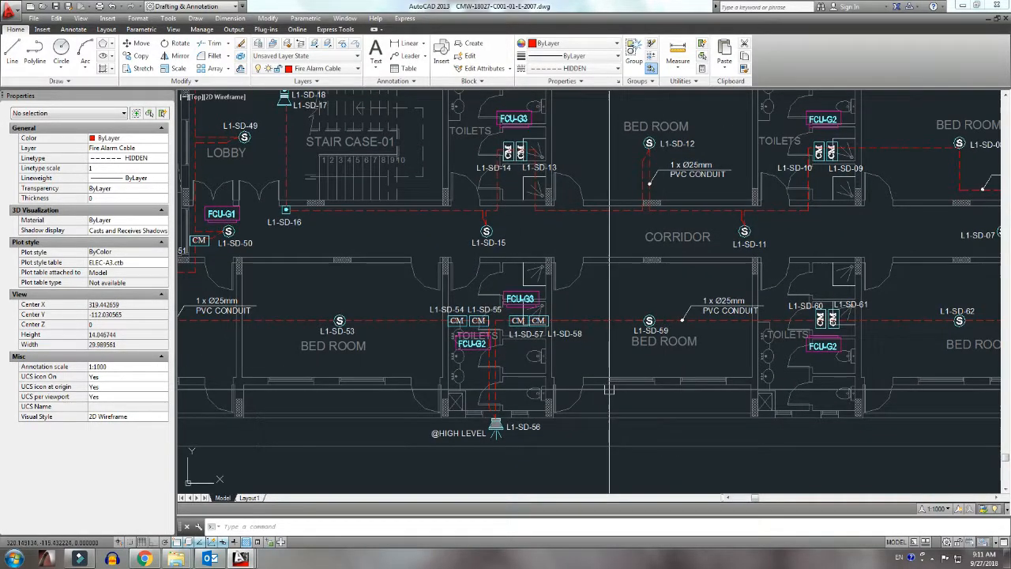
key(ctrl+Tab)
middle_drag(458, 212, 459, 285)
scroll(458, 282, up, 2)
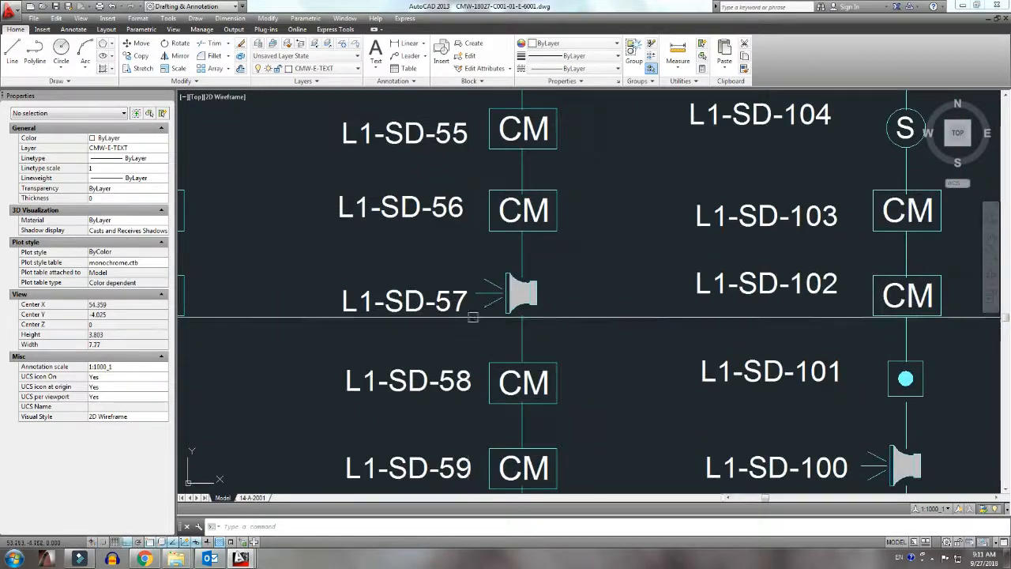
Step: Delete the control module at L1-SD-52 and copy the smoke detector from L1-SD-53 into its place
scroll(443, 355, down, 4)
scroll(395, 134, up, 5)
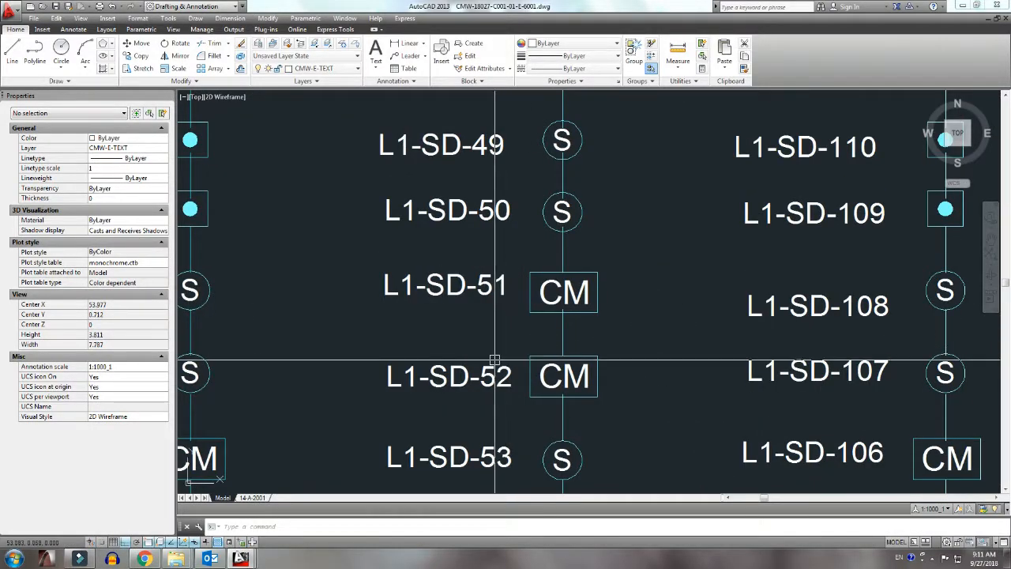
scroll(510, 372, down, 3)
scroll(537, 367, up, 3)
click(552, 364)
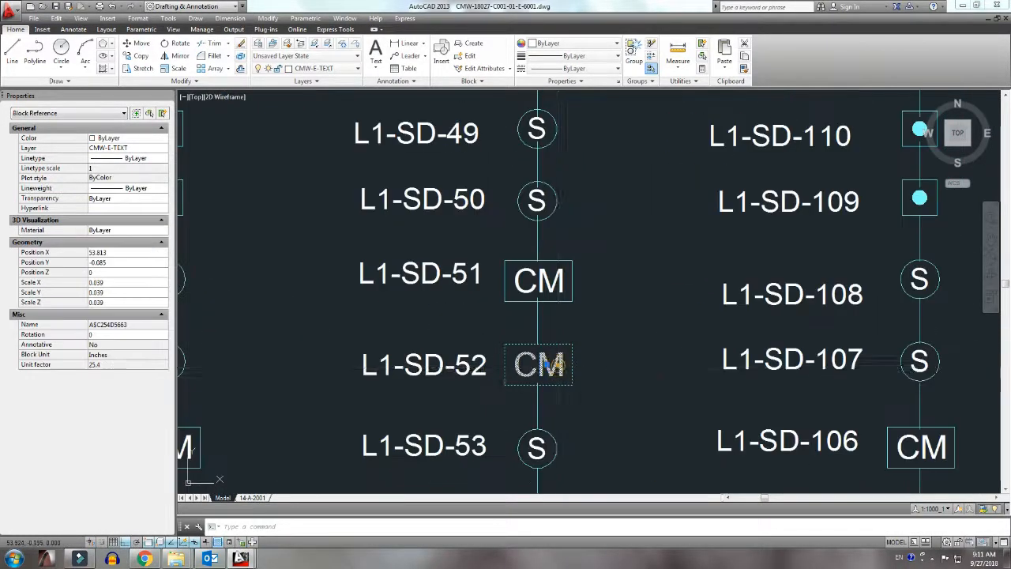
key(Delete)
middle_drag(546, 455, 547, 361)
click(555, 362)
text(co)
click(589, 369)
click(603, 286)
key(Escape)
scroll(599, 296, down, 2)
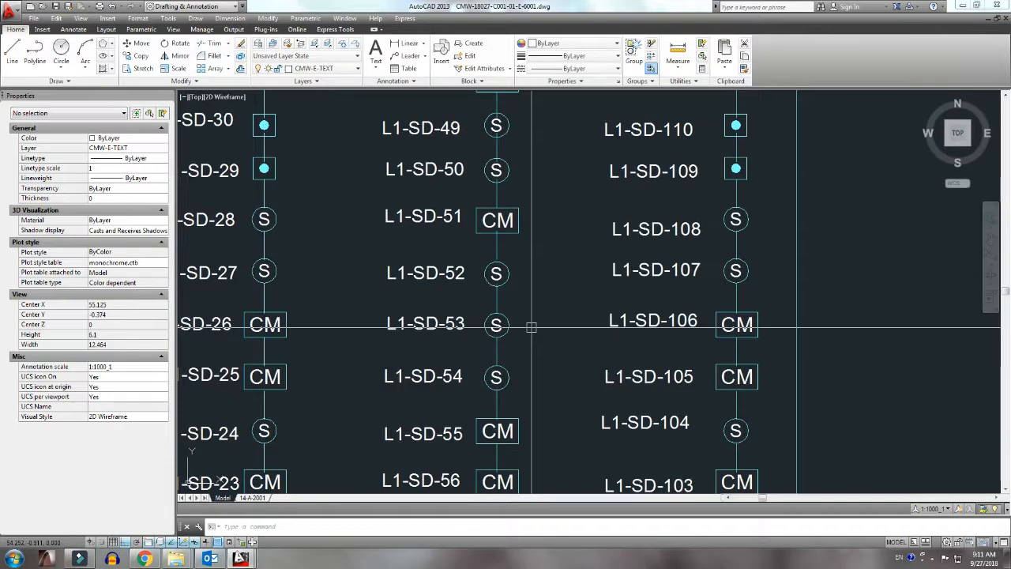
Step: Delete the smoke detector at L1-SD-54 and move the control module from L1-SD-56 up to L1-SD-54
middle_drag(508, 303, 508, 312)
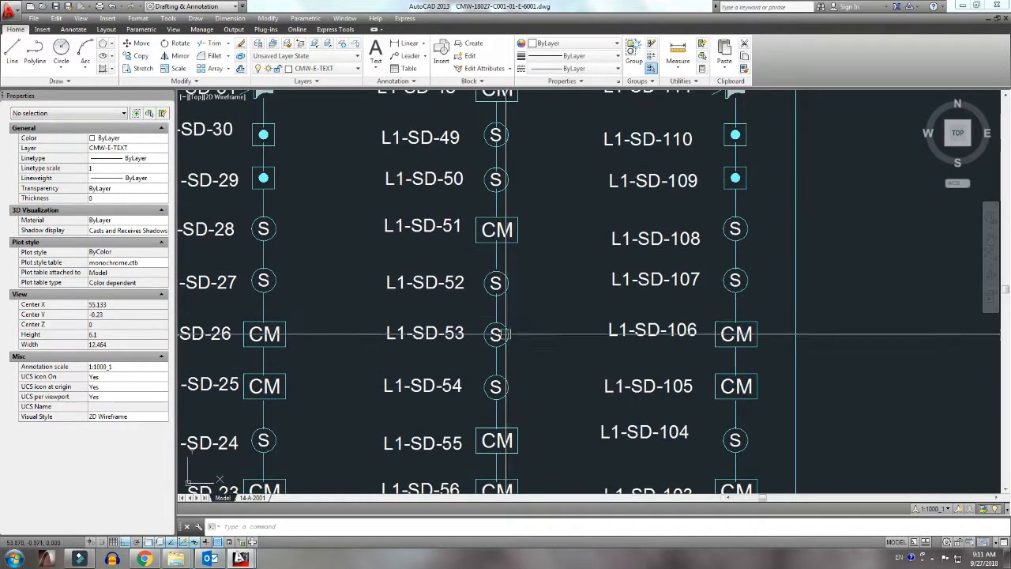
middle_drag(514, 356, 514, 318)
click(510, 348)
key(Delete)
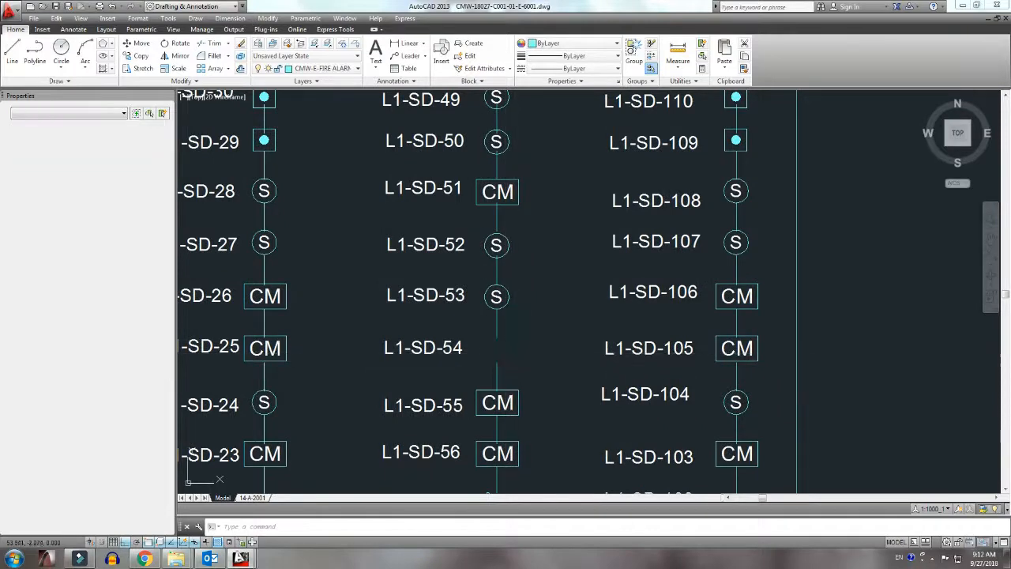
click(522, 447)
text(m)
click(528, 444)
click(534, 339)
Step: Move the sounder from L1-SD-57 up the riser line to L1-SD-56
middle_drag(524, 453, 519, 334)
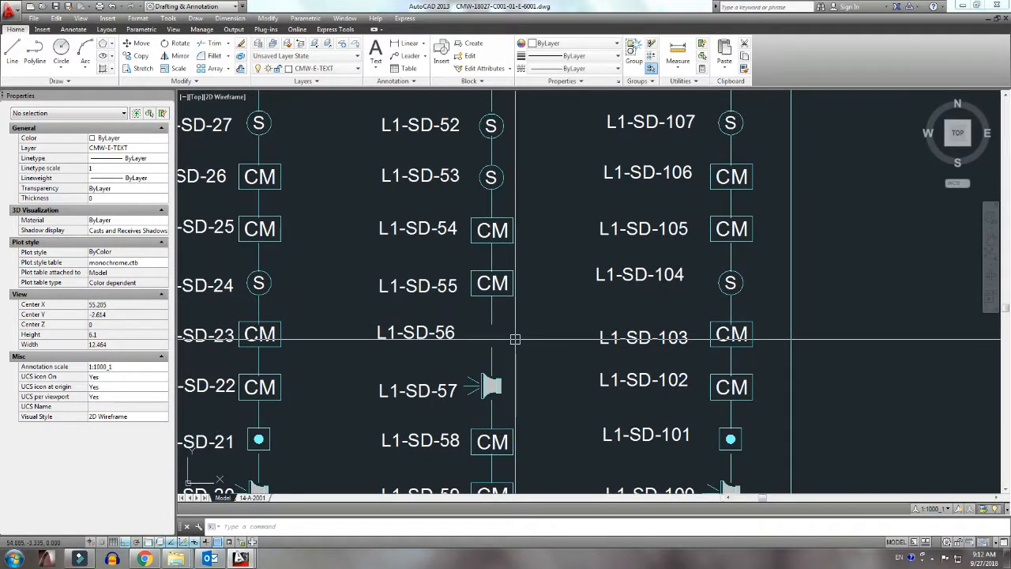
click(500, 387)
text(m)
key(space)
click(513, 385)
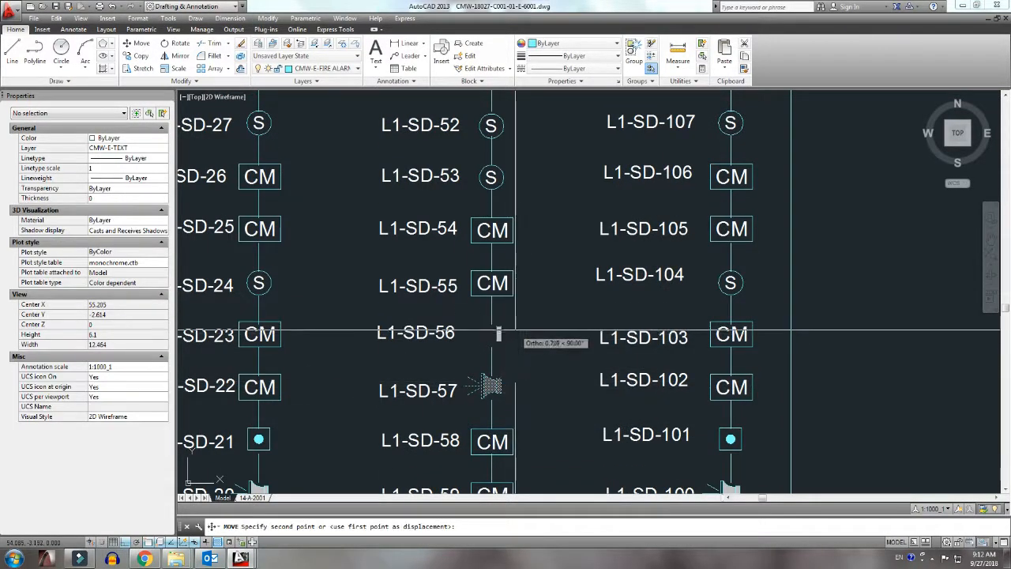
click(514, 332)
Step: Move the control module from L1-SD-59 to L1-SD-57 and copy the L1-SD-60 smoke detector up to L1-SD-59
middle_drag(512, 384, 511, 333)
click(520, 440)
text(m)
key(space)
click(518, 433)
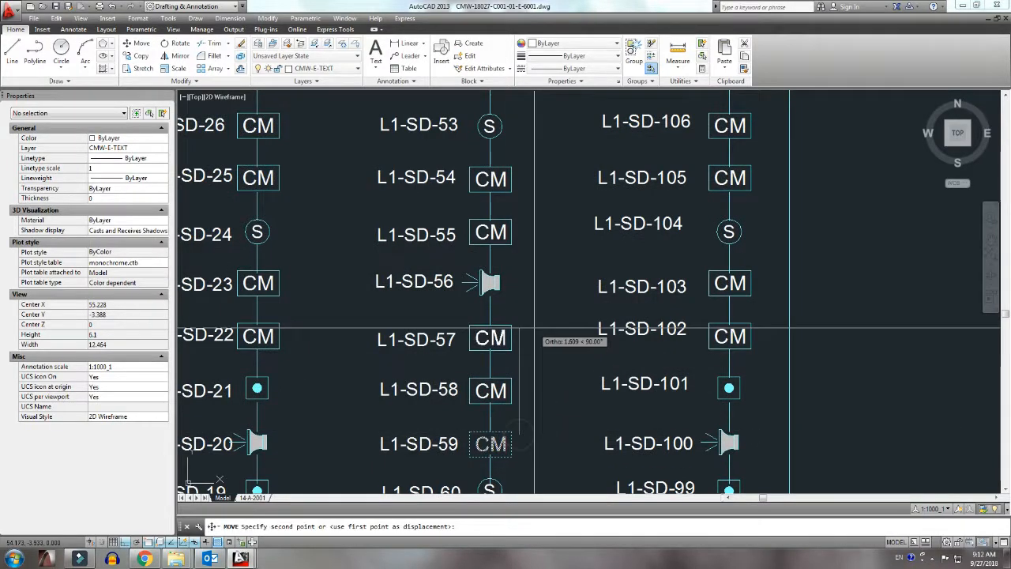
click(535, 380)
middle_drag(516, 442, 511, 345)
key(Return)
click(506, 401)
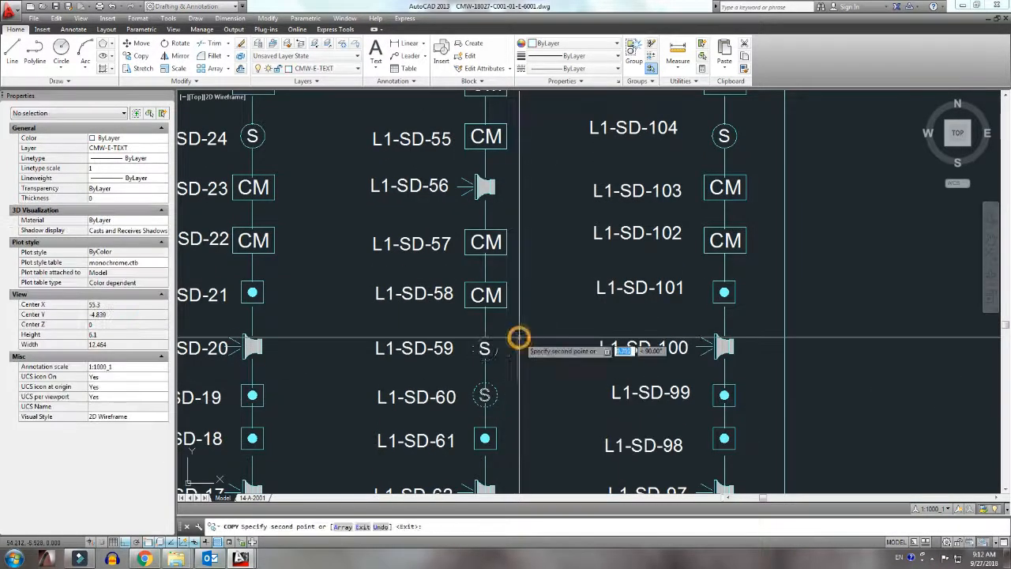
Step: Review the whole fire alarm schematic, examining the lower LOOP-1 and LOOP-2 risers and their connections to the control panel
scroll(518, 338, down, 2)
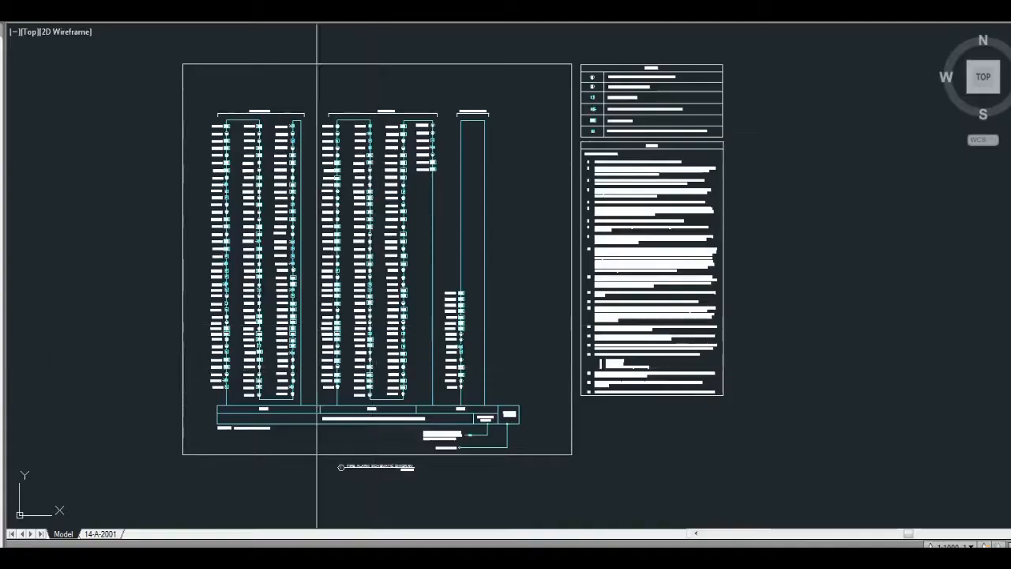
scroll(316, 316, up, 2)
scroll(225, 405, up, 4)
scroll(249, 414, down, 4)
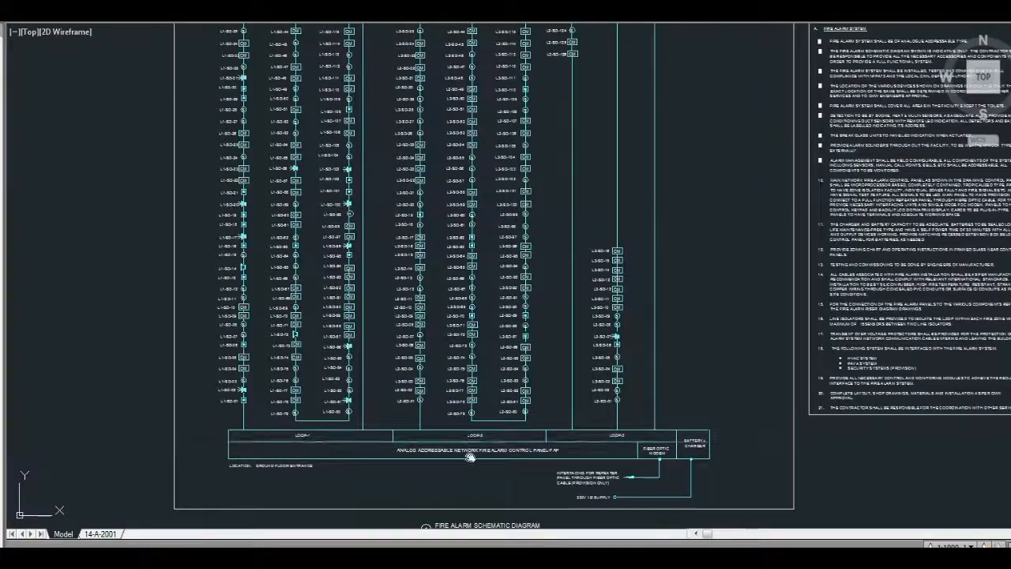
scroll(470, 457, down, 3)
scroll(282, 427, up, 7)
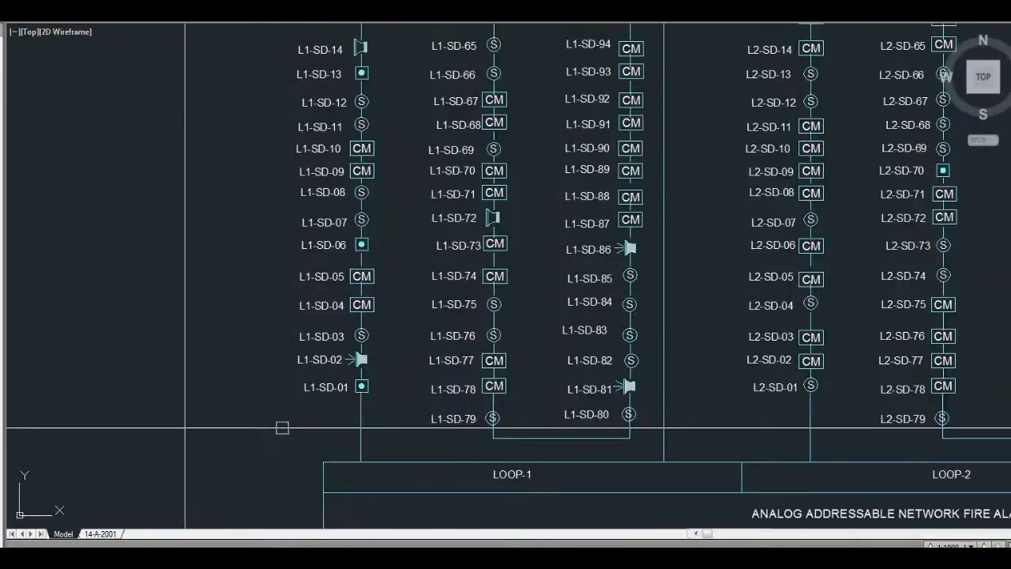
scroll(282, 427, up, 2)
scroll(322, 398, down, 2)
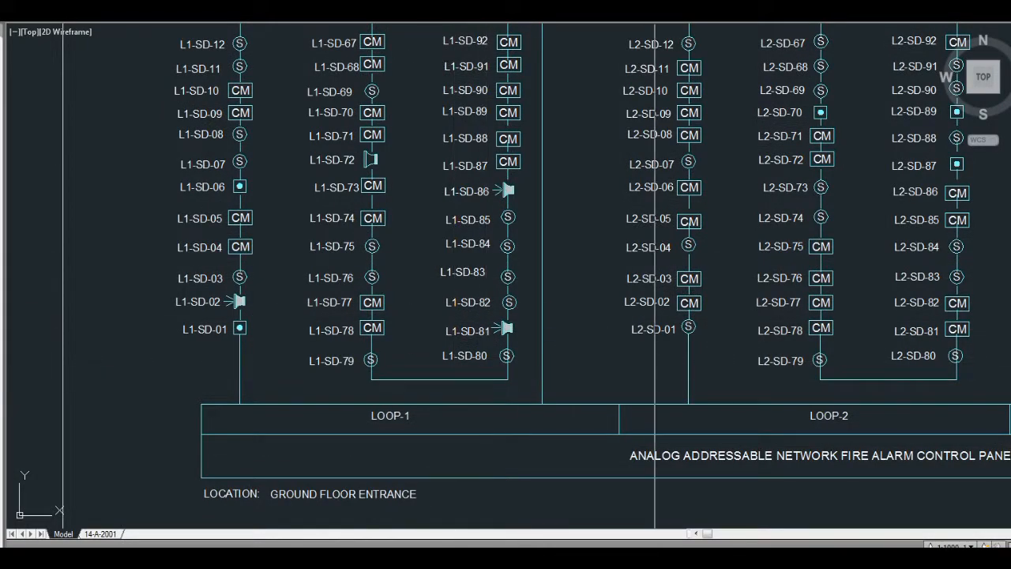
scroll(654, 433, down, 2)
scroll(588, 410, up, 2)
scroll(578, 442, down, 3)
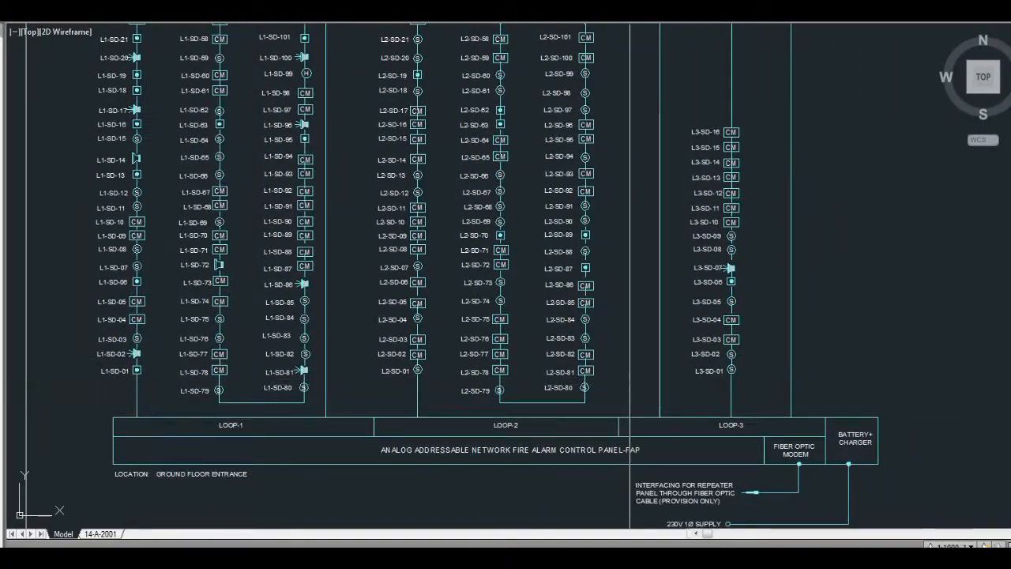
Step: Check the ground floor, first floor and roof riser groups, and the LOOP-3 devices with the fiber optic modem connection
middle_drag(630, 399, 571, 527)
middle_drag(622, 130, 622, 322)
middle_drag(561, 119, 558, 229)
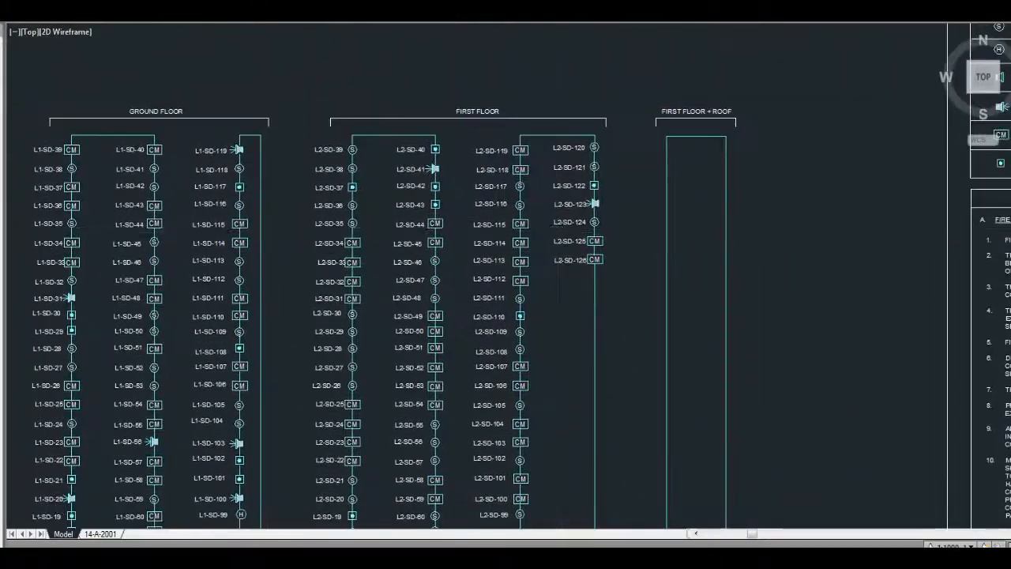
scroll(560, 323, up, 4)
scroll(556, 385, down, 4)
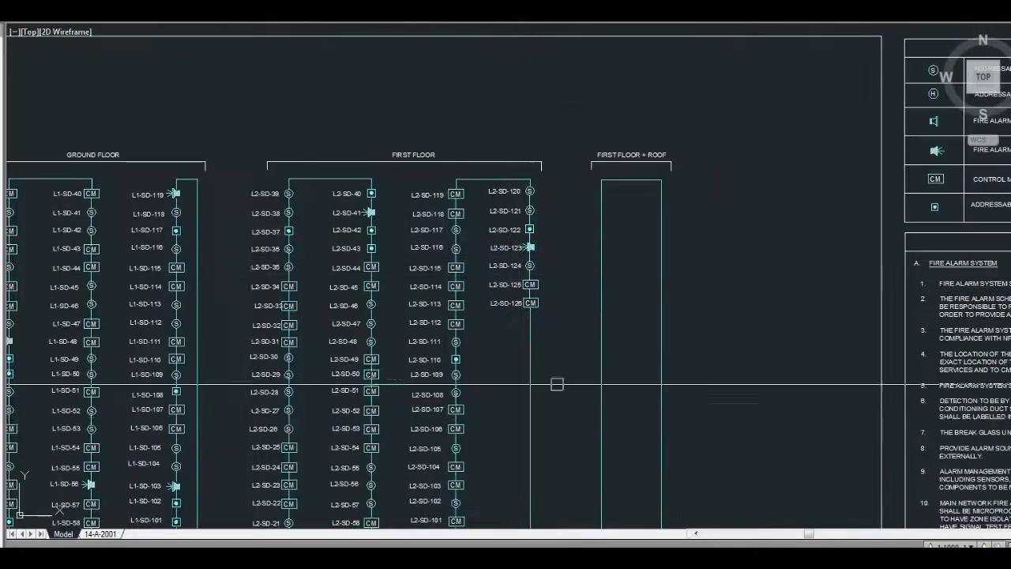
scroll(557, 384, down, 2)
middle_drag(565, 393, 416, 118)
scroll(443, 418, up, 3)
middle_drag(429, 438, 477, 358)
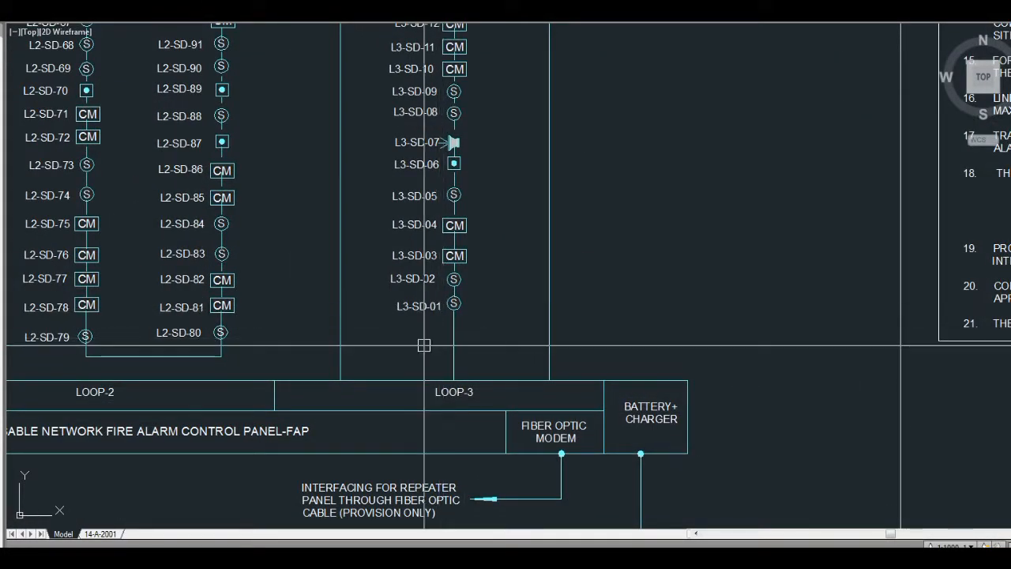
scroll(440, 308, down, 4)
scroll(440, 308, down, 5)
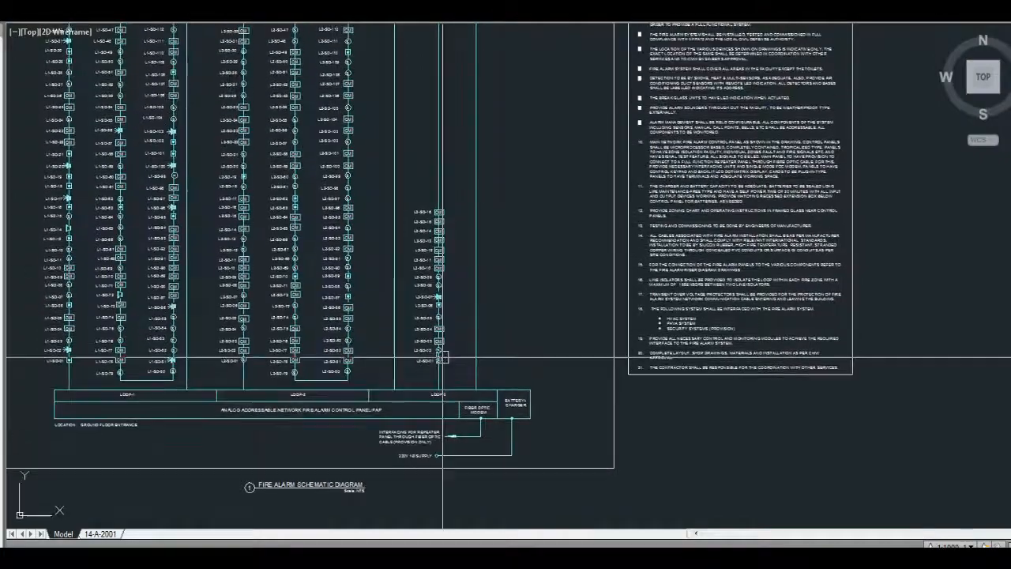